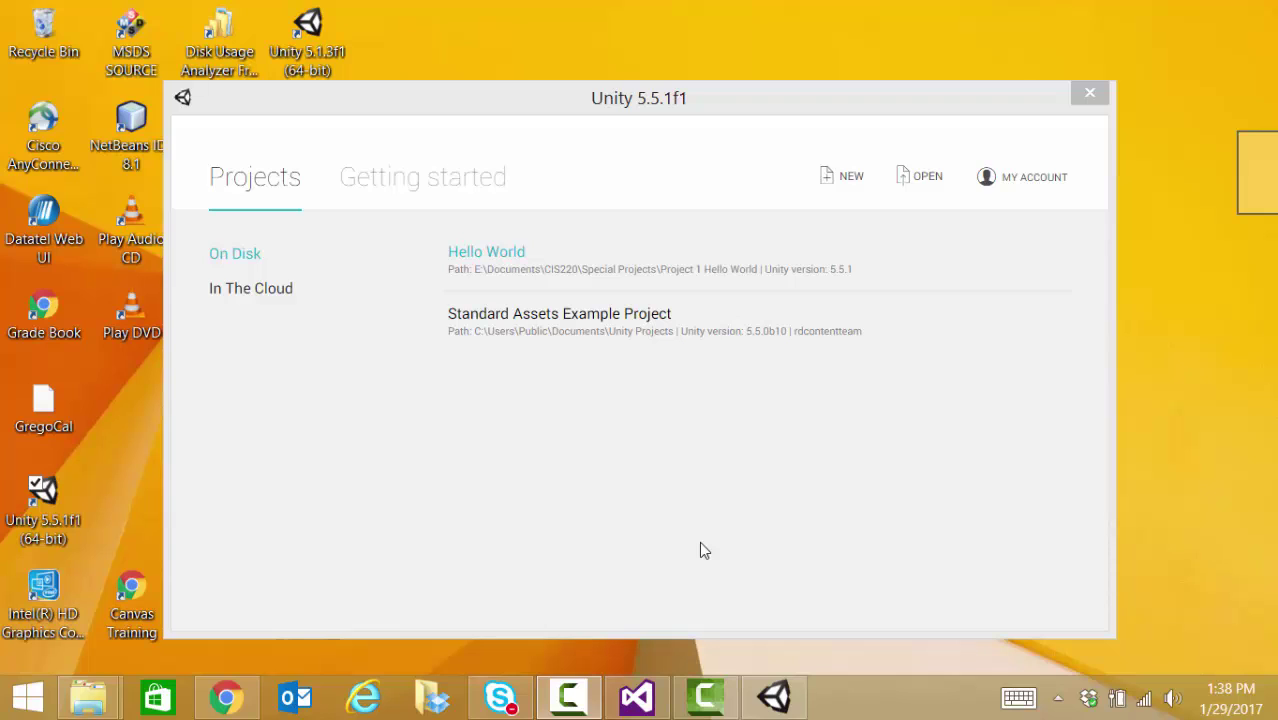
# Step: Start a new Unity project named 'Apple Picker' and begin choosing its location
pyautogui.click(851, 178)
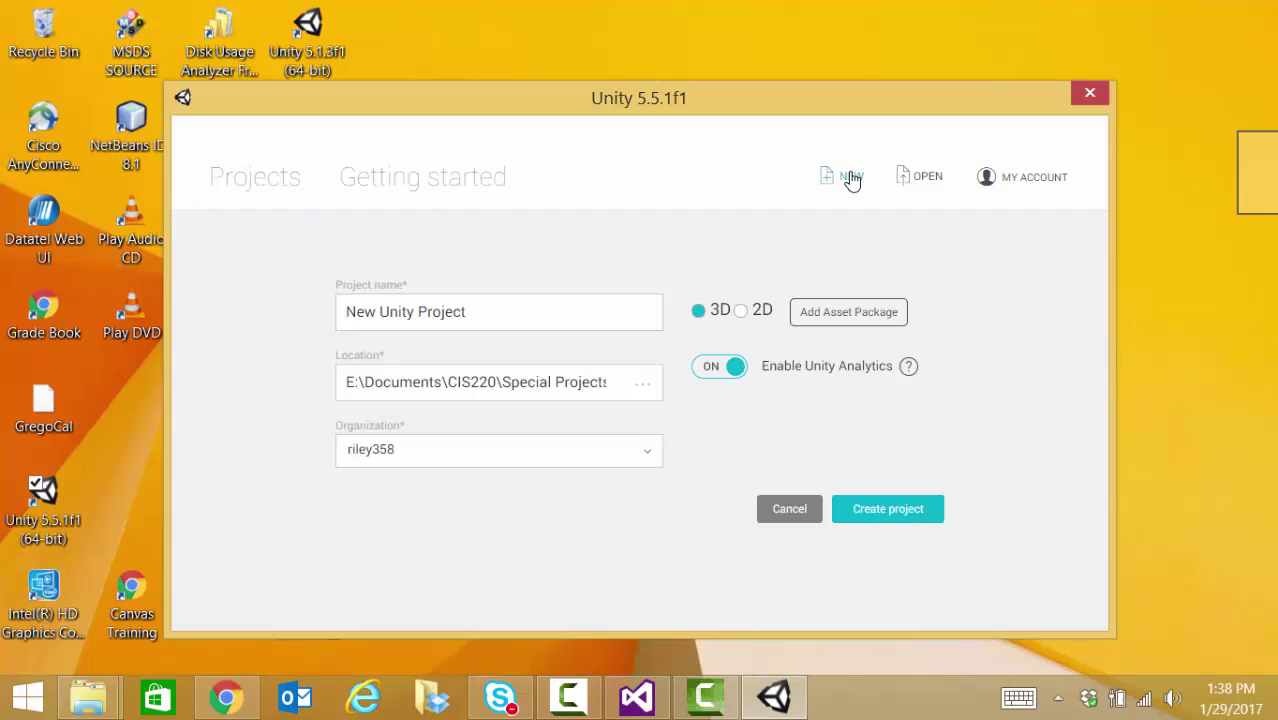
pyautogui.moveTo(488, 314); pyautogui.dragTo(223, 323)
pyautogui.write('a')
pyautogui.press('BackSpace')
pyautogui.write('Apple Pic')
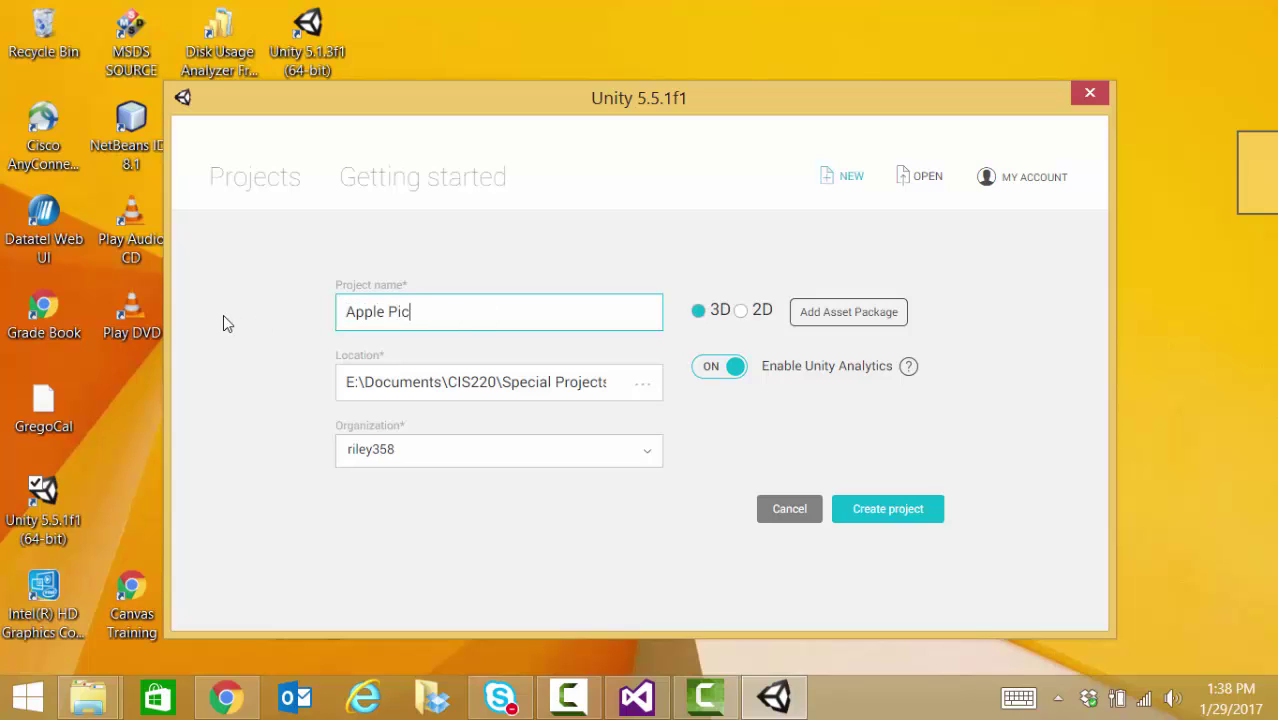
pyautogui.write('ker')
pyautogui.click(612, 386)
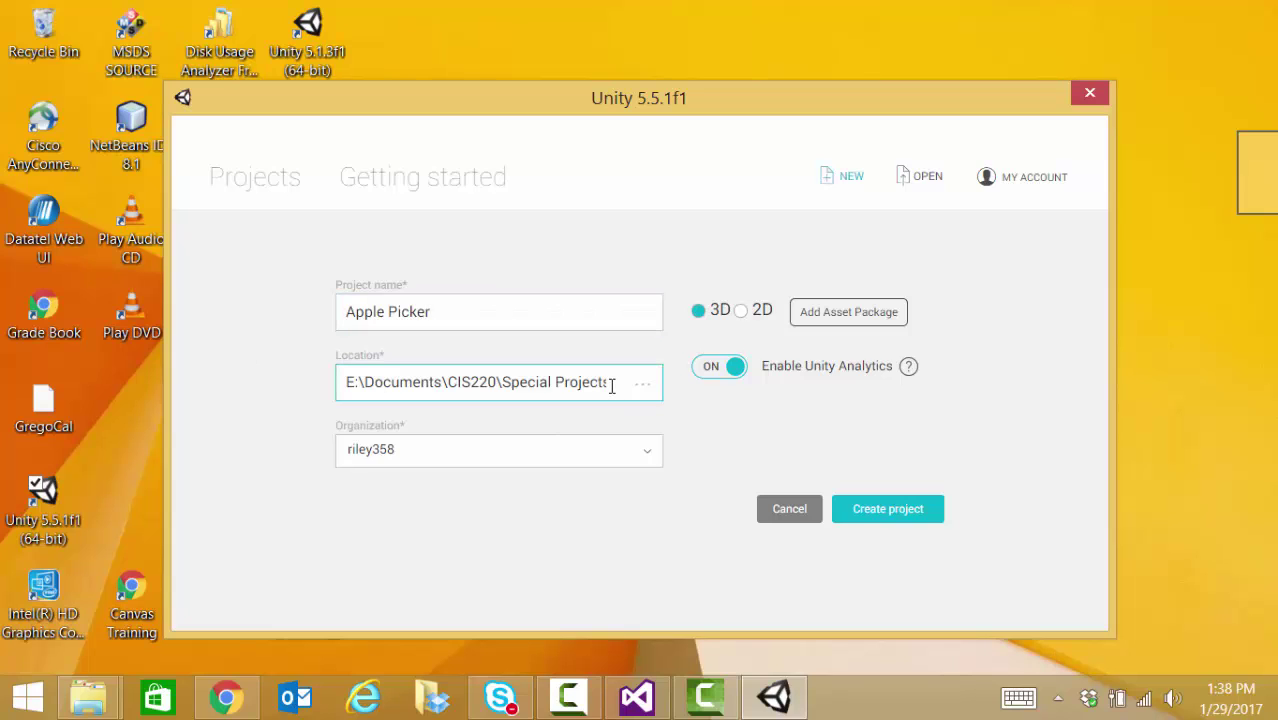
pyautogui.click(646, 388)
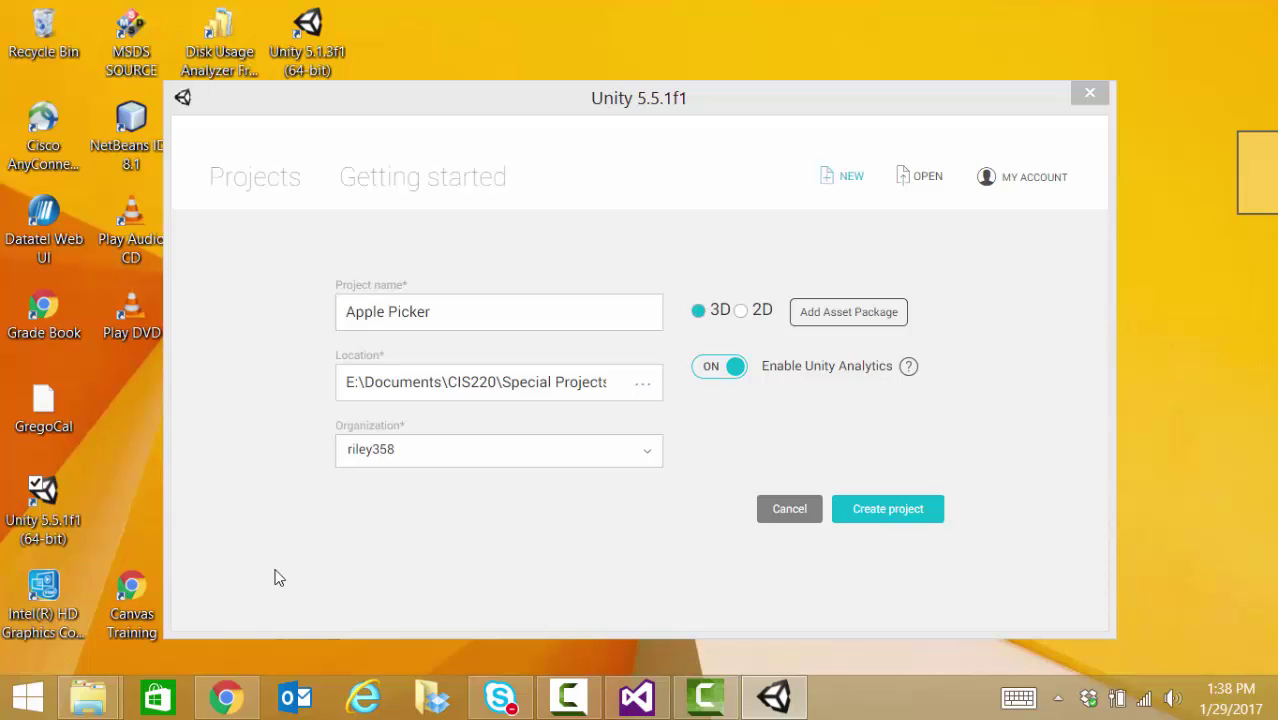
pyautogui.moveTo(100, 700)
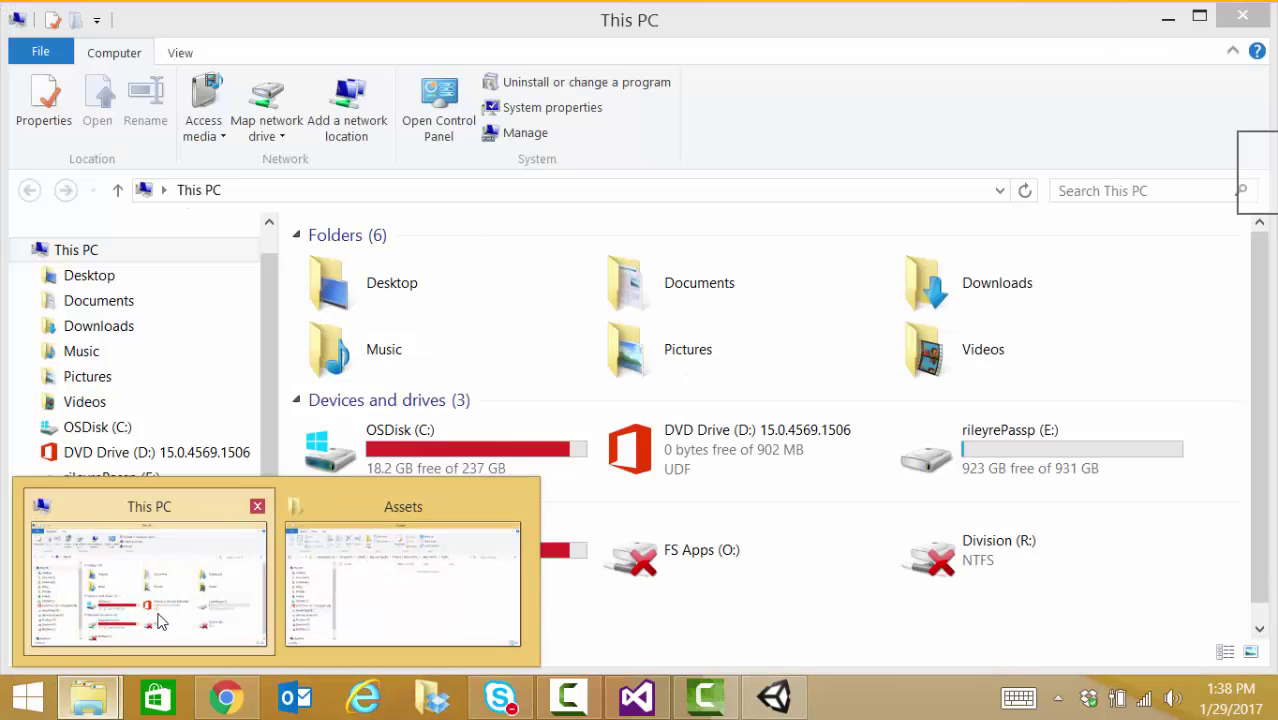
# Step: Minimize the This PC window and close the leftover Assets File Explorer window
pyautogui.click(157, 614)
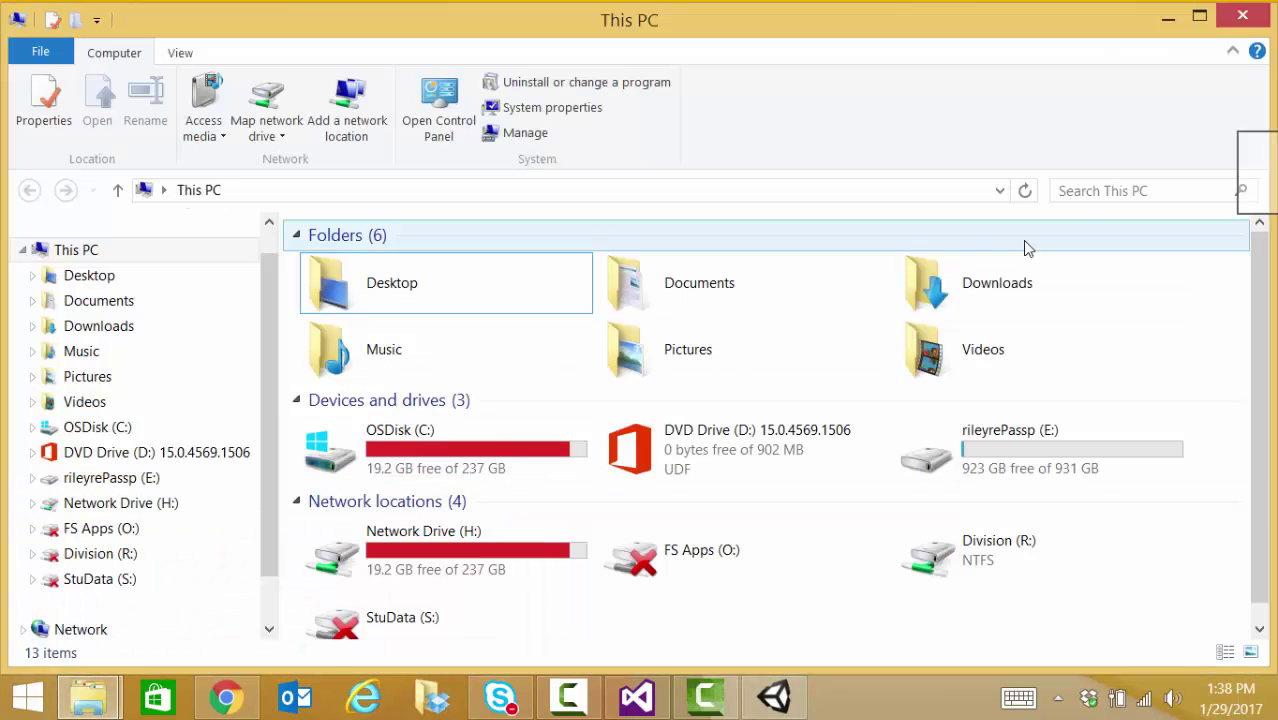
pyautogui.click(1168, 19)
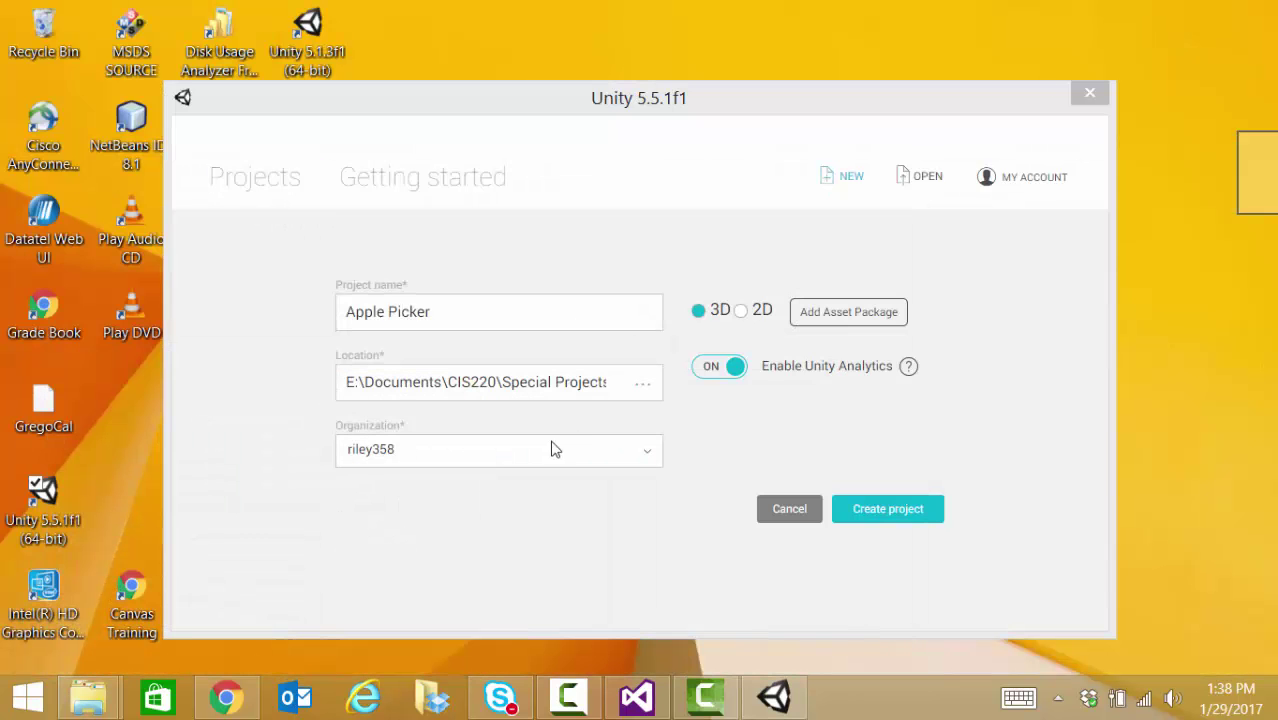
pyautogui.moveTo(90, 702)
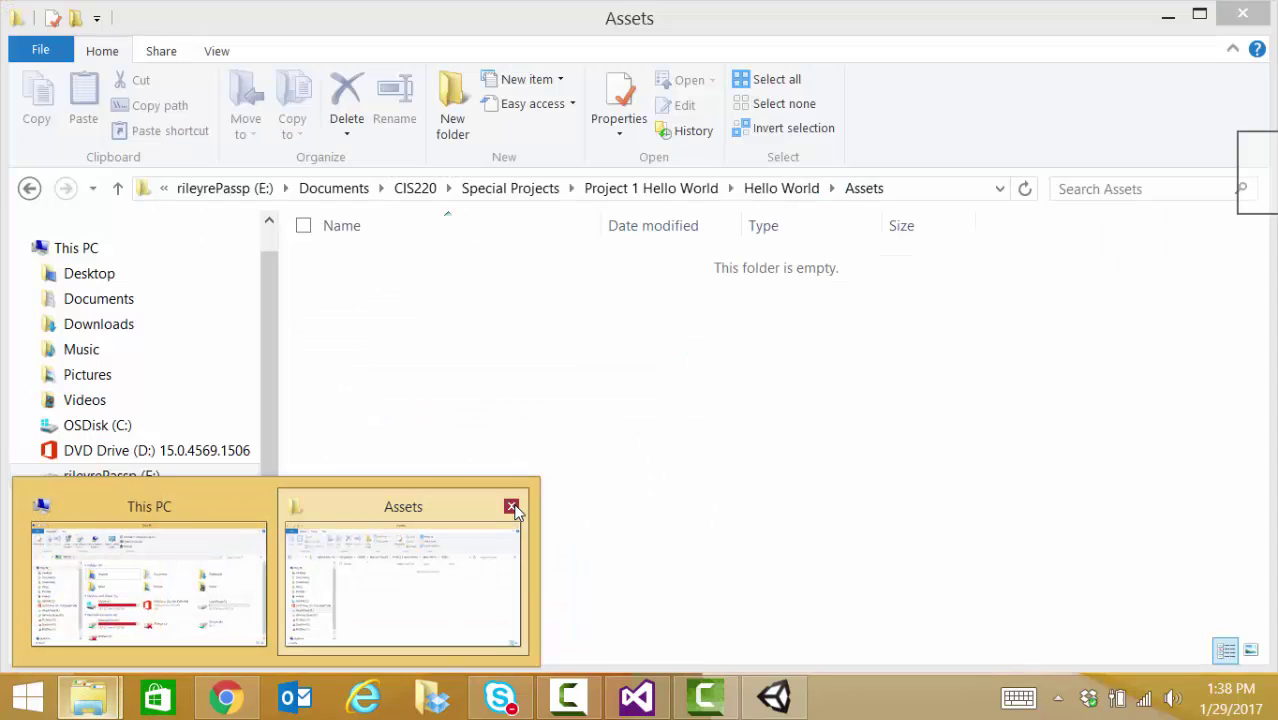
pyautogui.click(511, 507)
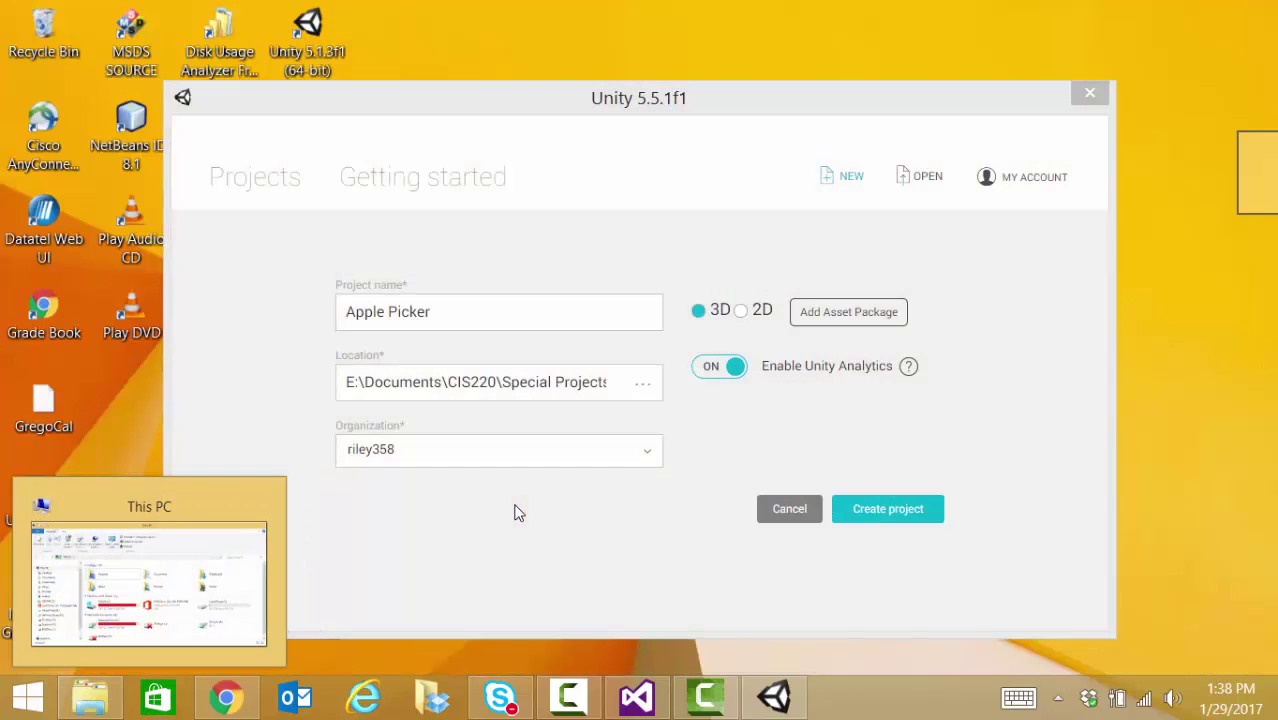
# Step: Create a 'Prototype 1 Apple Picker' folder under Special Projects and select it as the project location
pyautogui.click(643, 389)
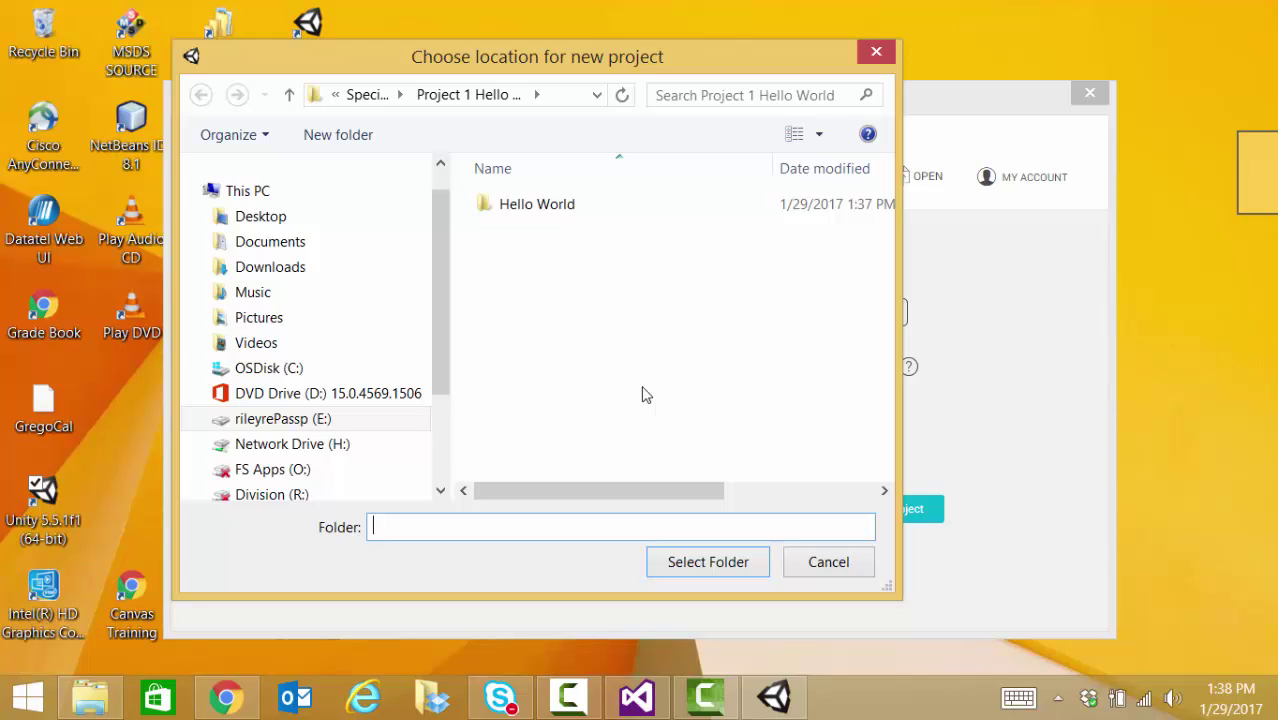
pyautogui.click(368, 95)
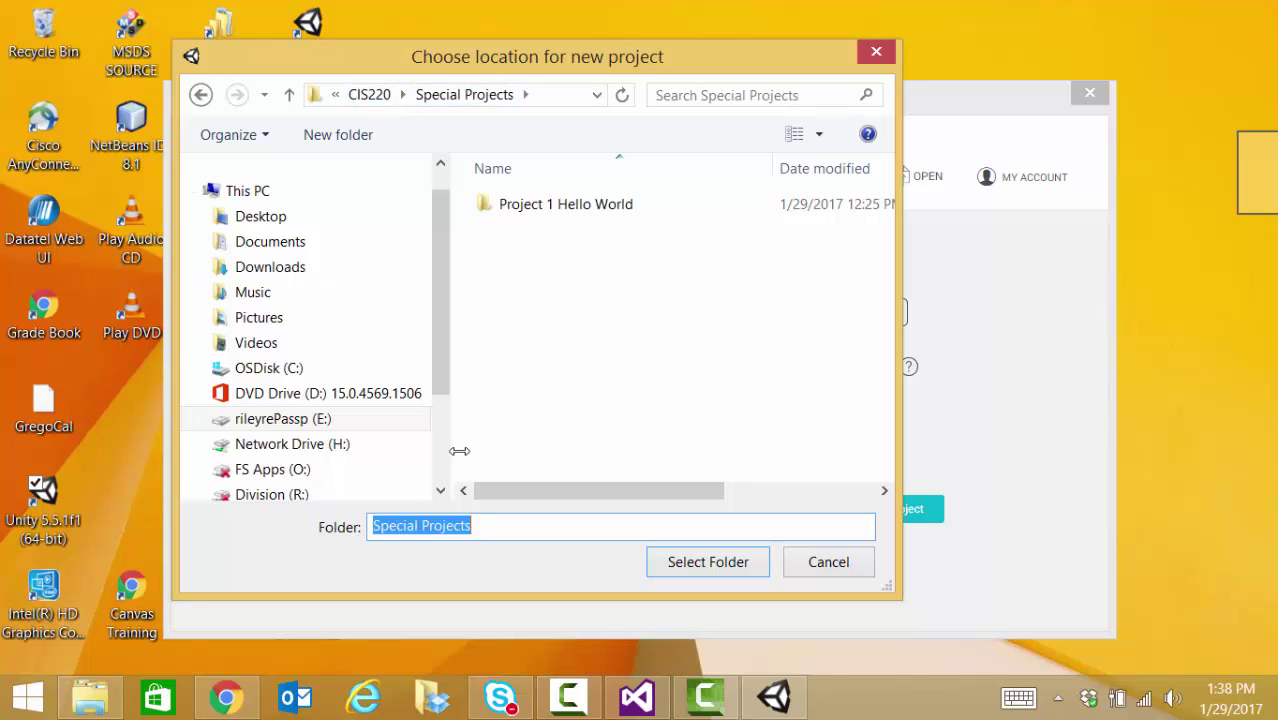
pyautogui.write('P')
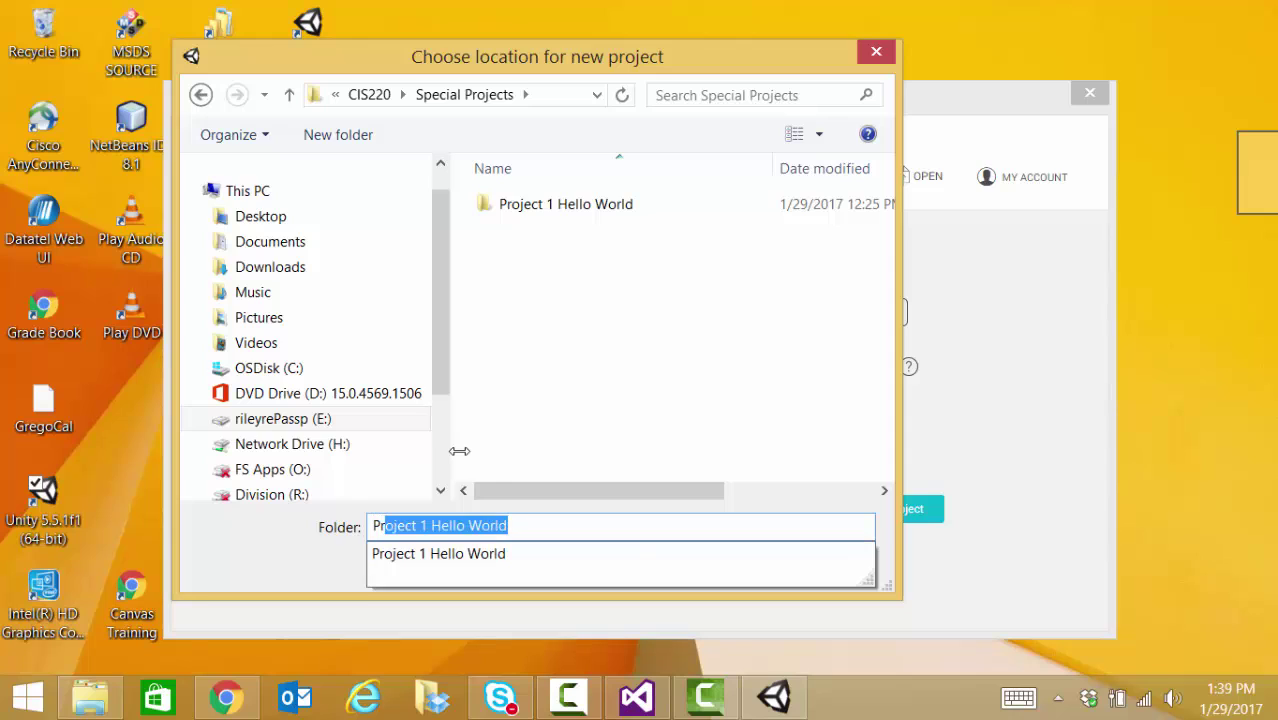
pyautogui.press('BackSpace')
pyautogui.press('BackSpace')
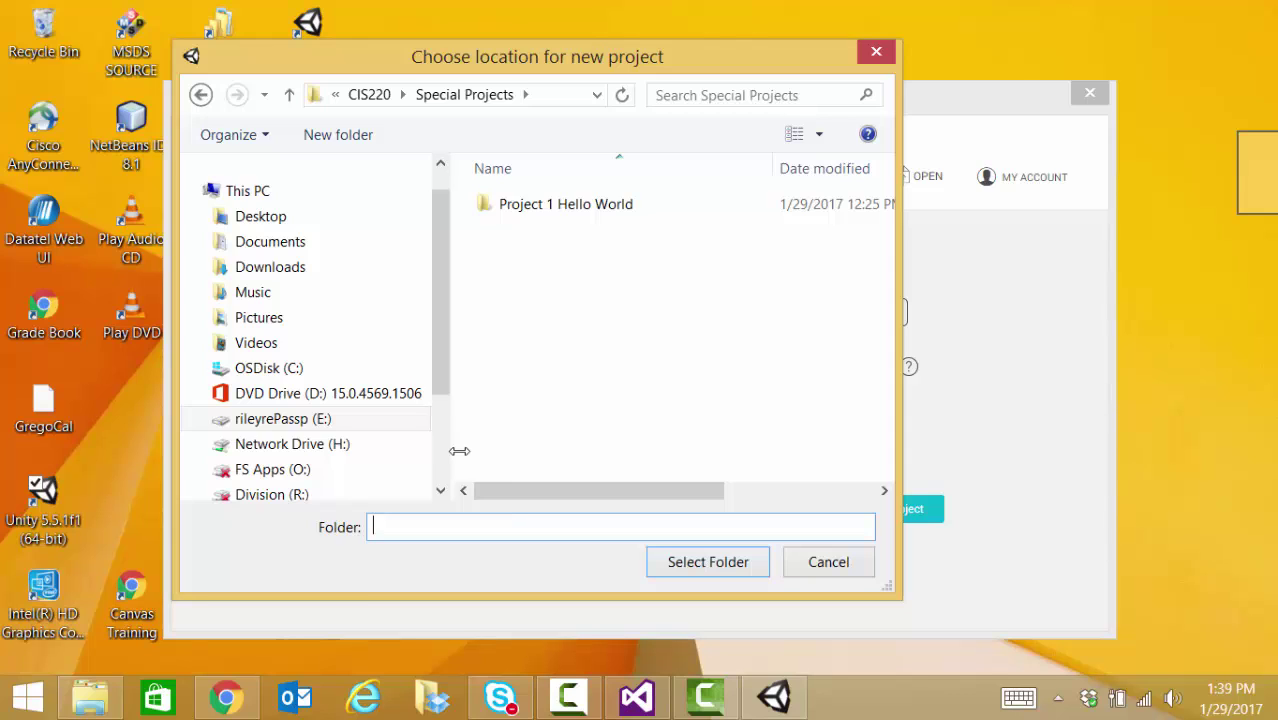
pyautogui.click(361, 141)
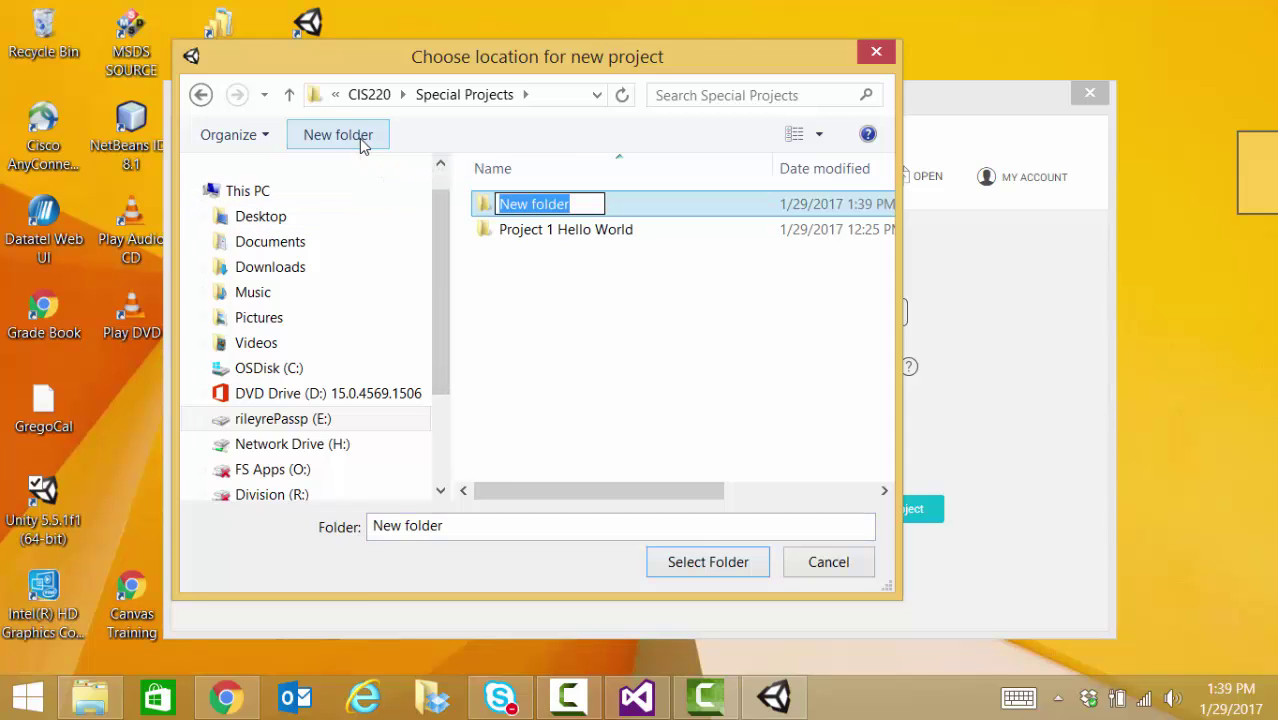
pyautogui.write('Proto')
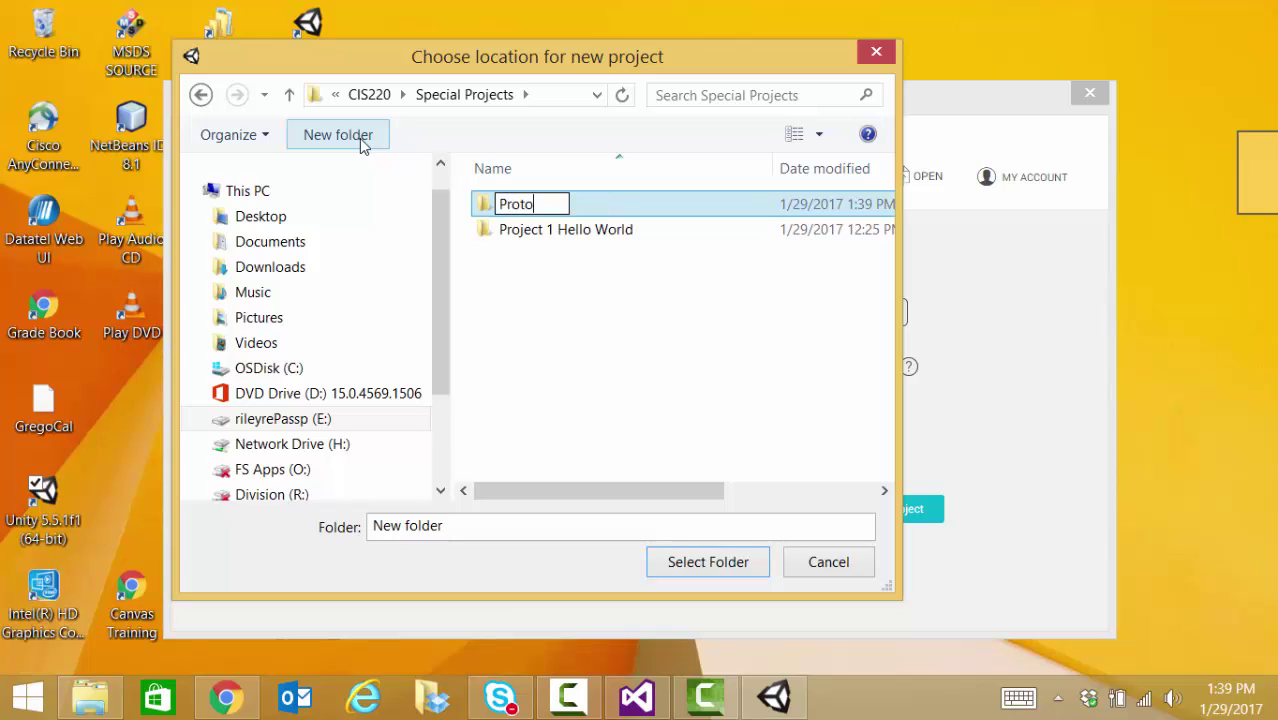
pyautogui.write('type 1 ')
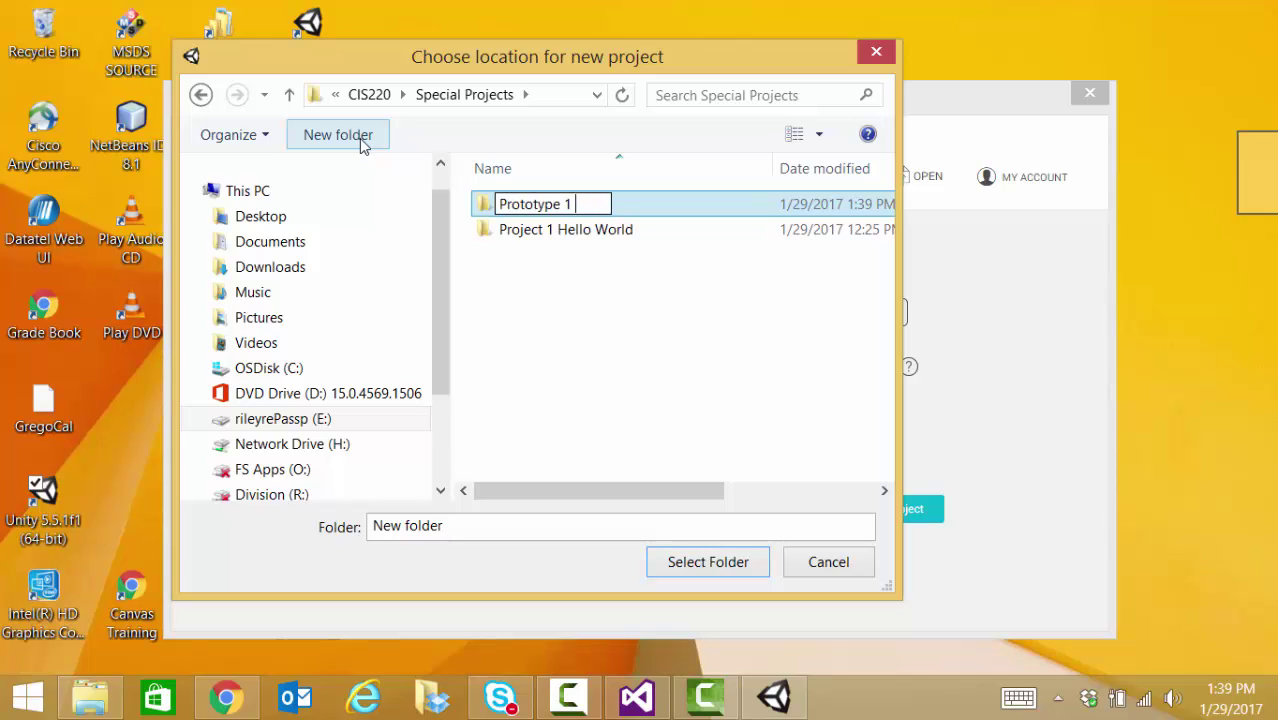
pyautogui.write('Apple P')
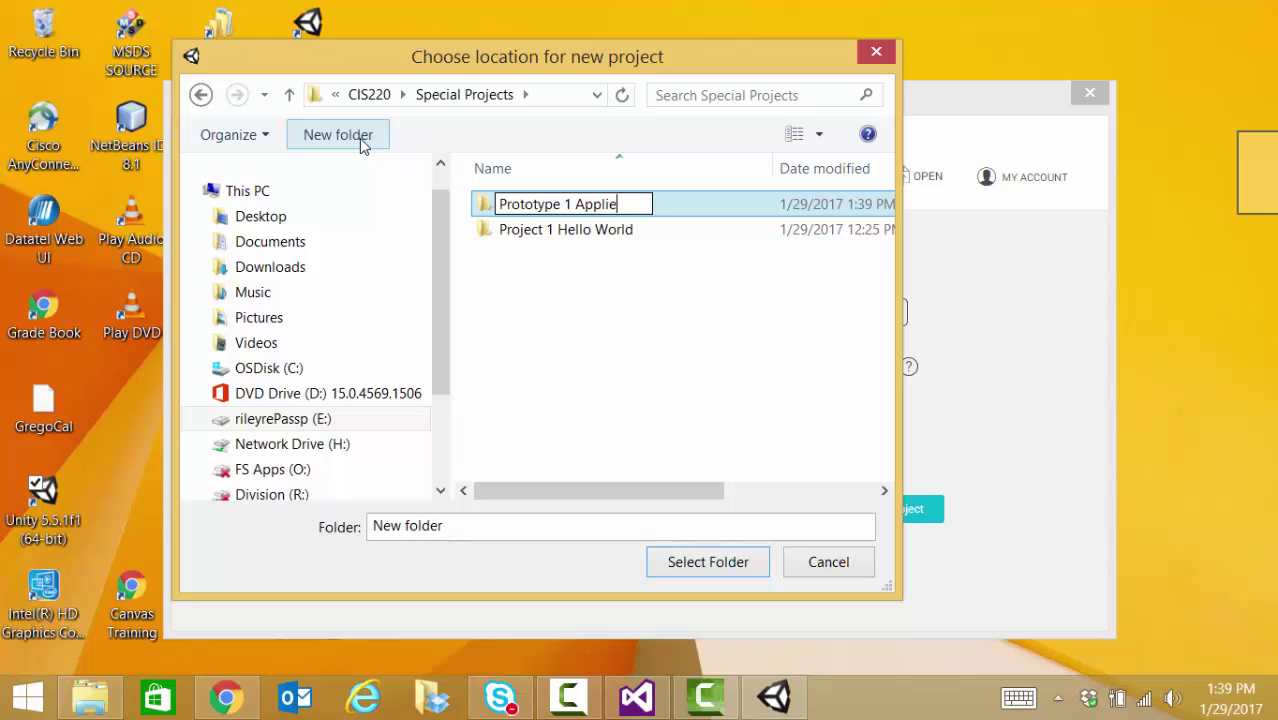
pyautogui.write('icker')
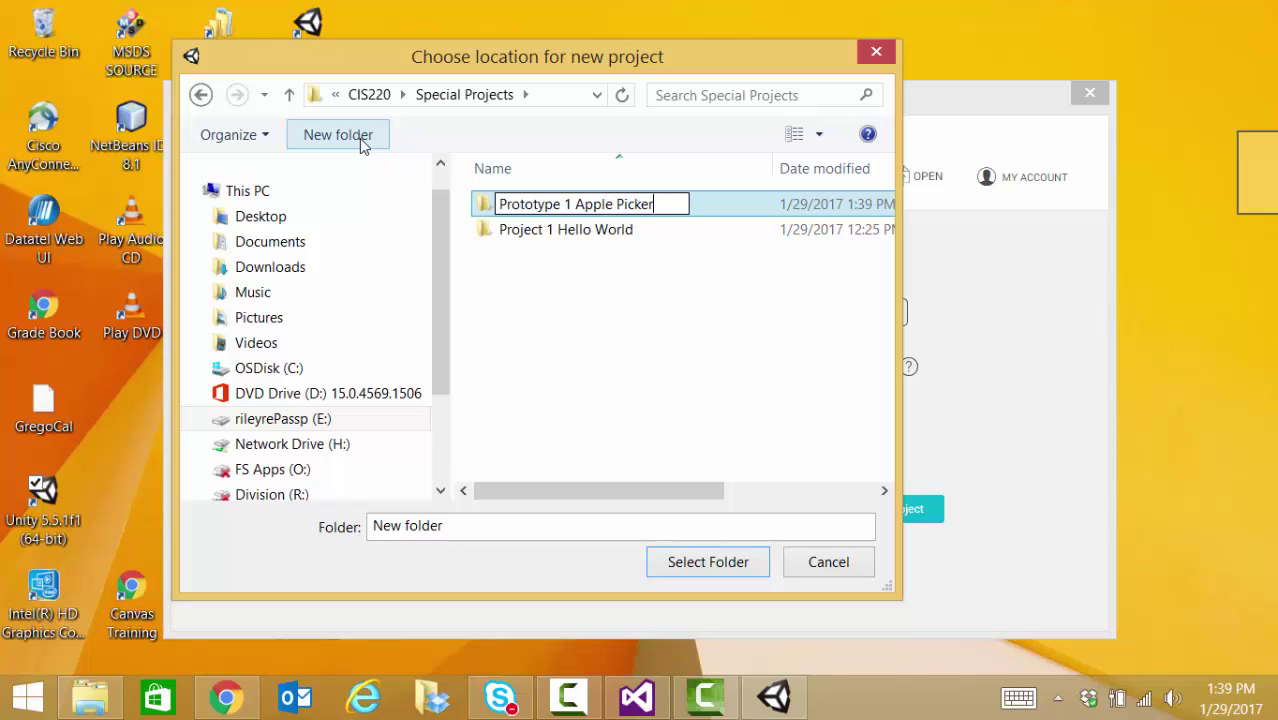
pyautogui.press('Return')
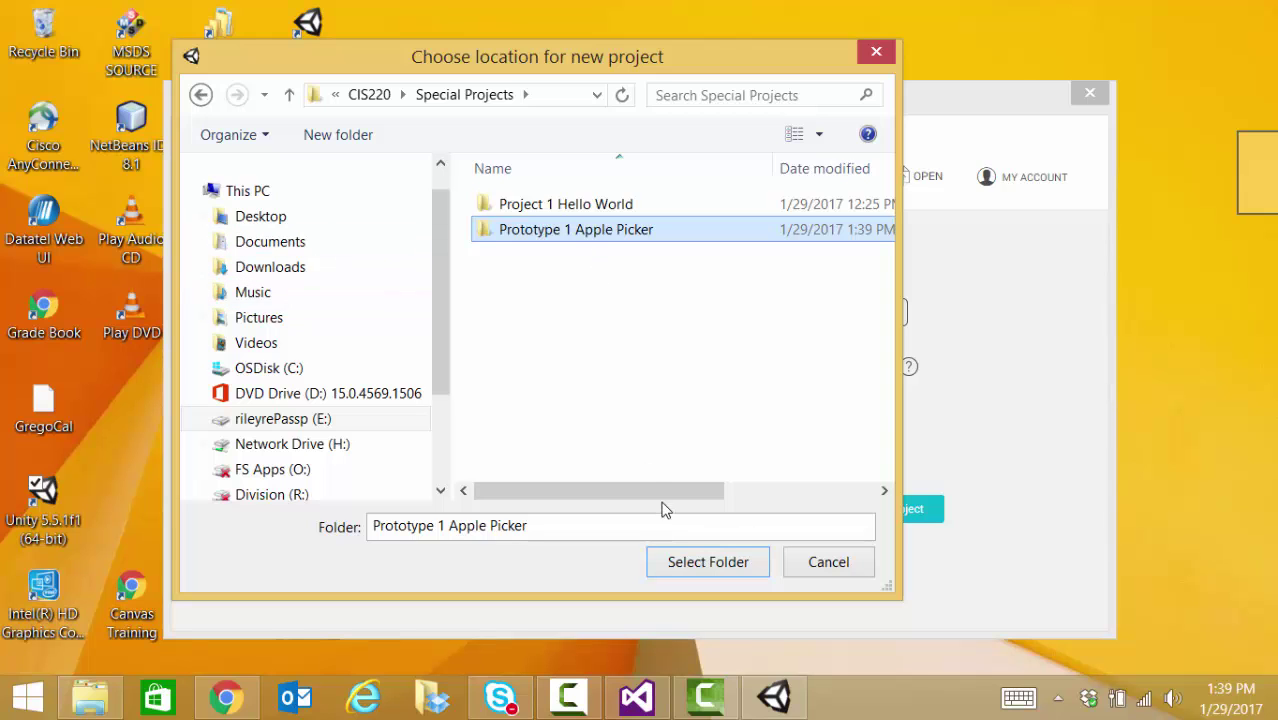
pyautogui.click(696, 566)
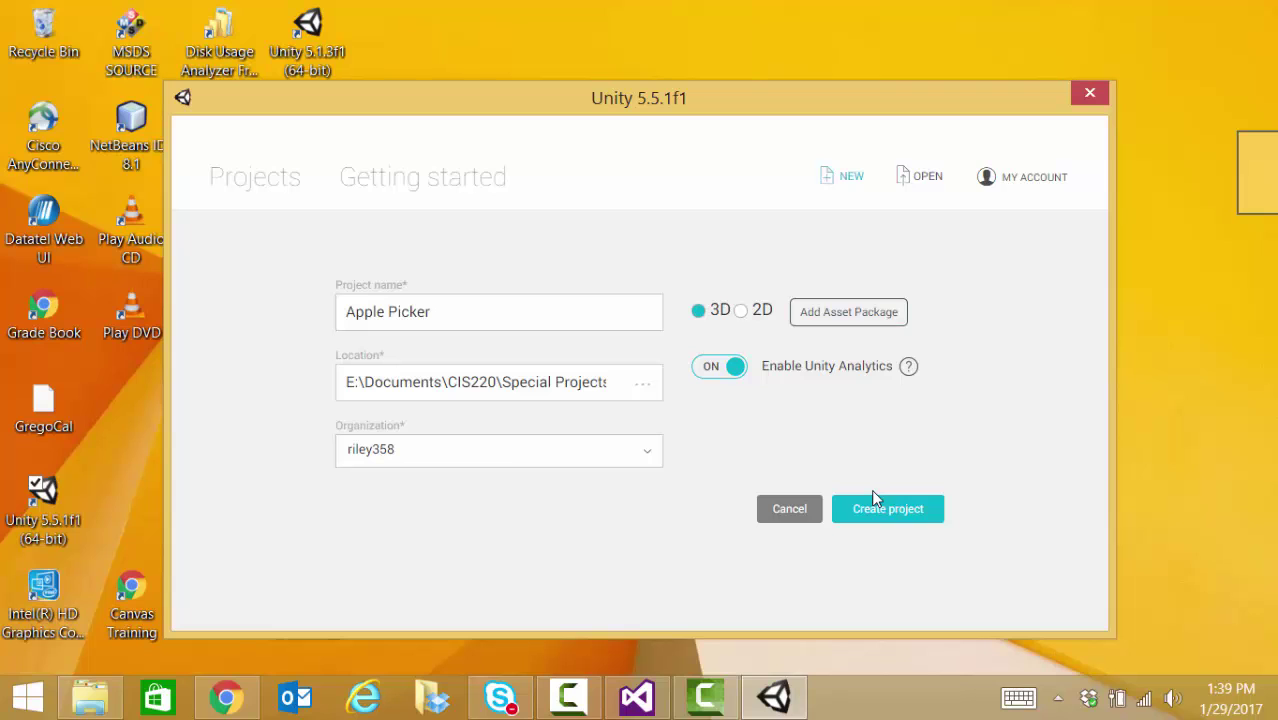
# Step: Create the project, then save the scene as '_Scene_0' in the Assets folder
pyautogui.click(876, 512)
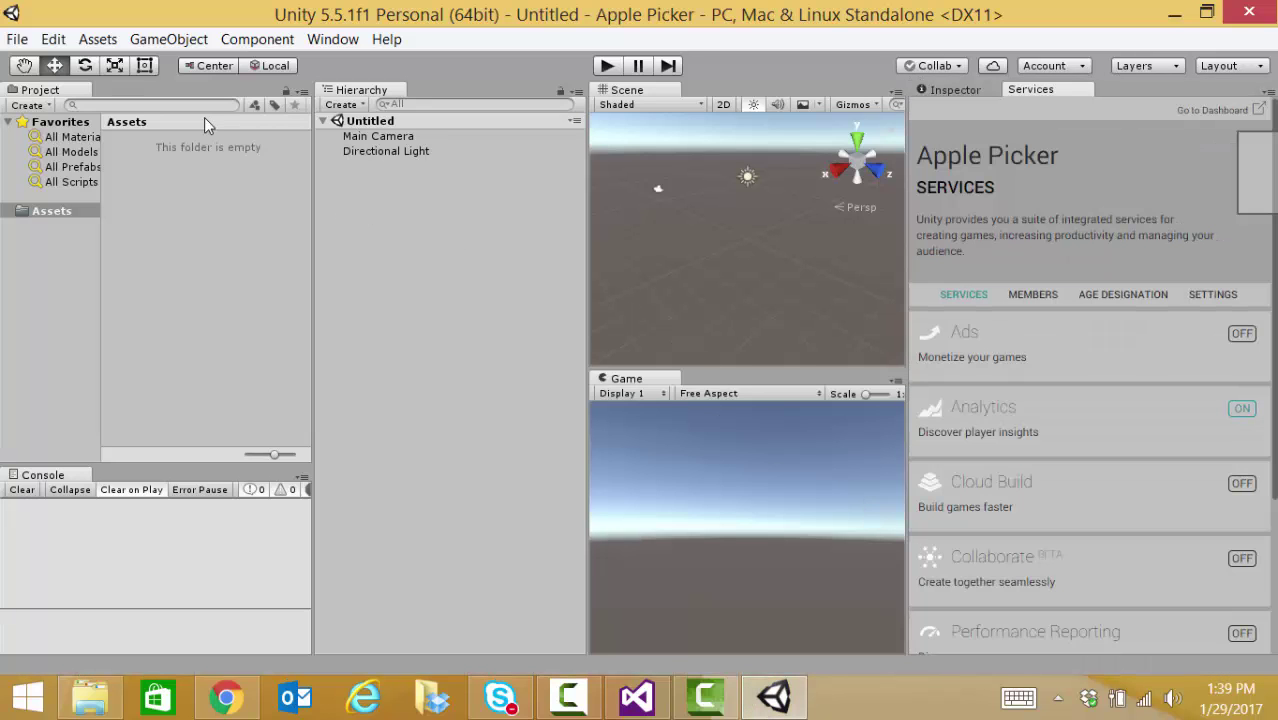
pyautogui.click(17, 40)
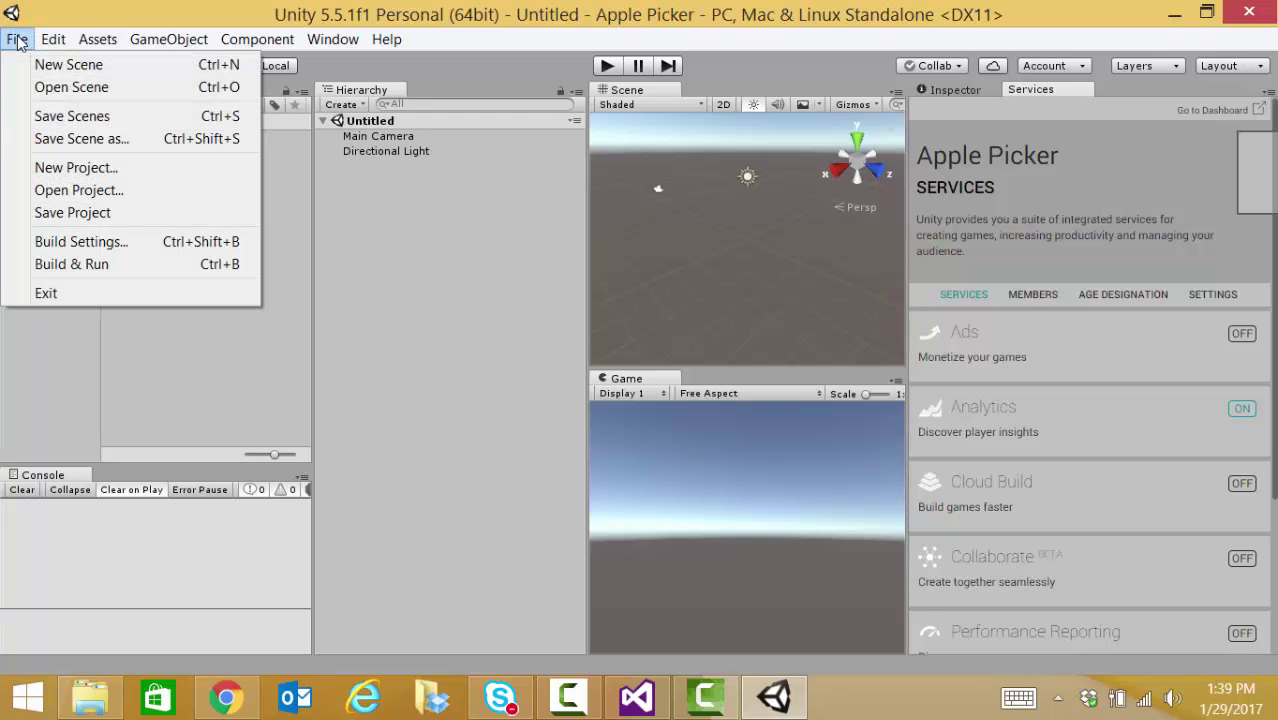
pyautogui.click(42, 140)
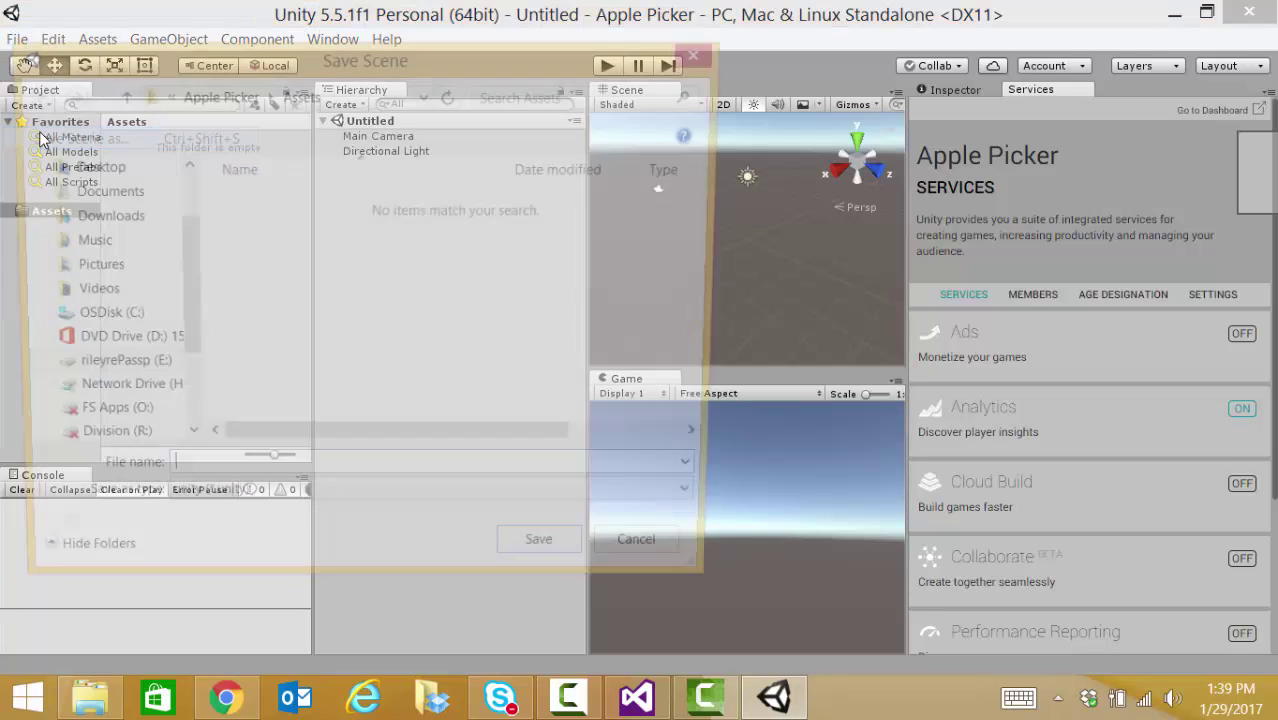
pyautogui.write('_Scene_')
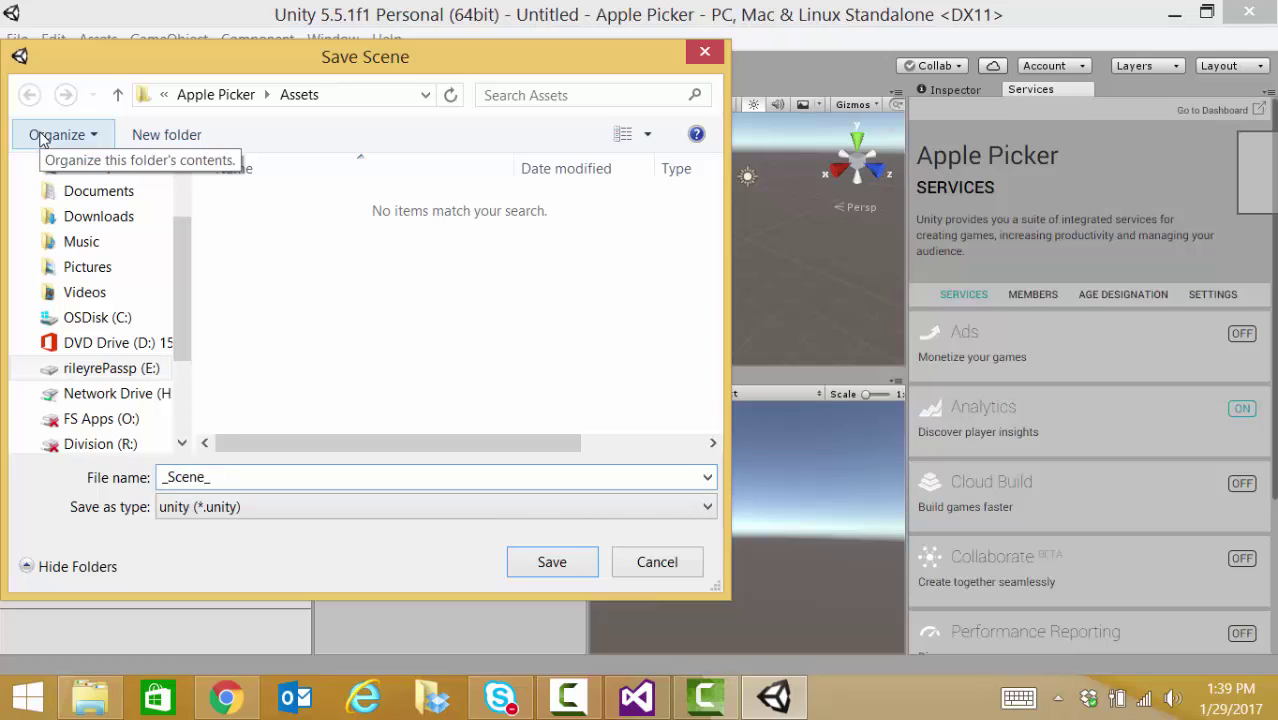
pyautogui.write('0')
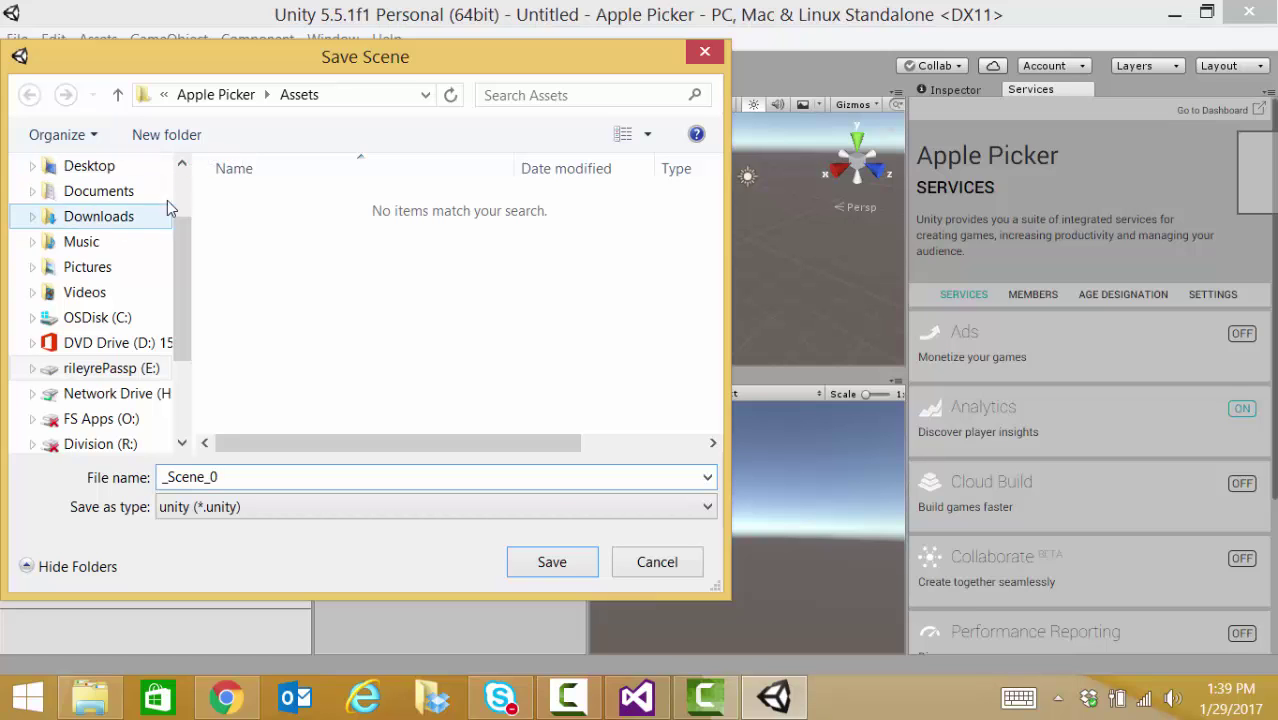
pyautogui.click(553, 563)
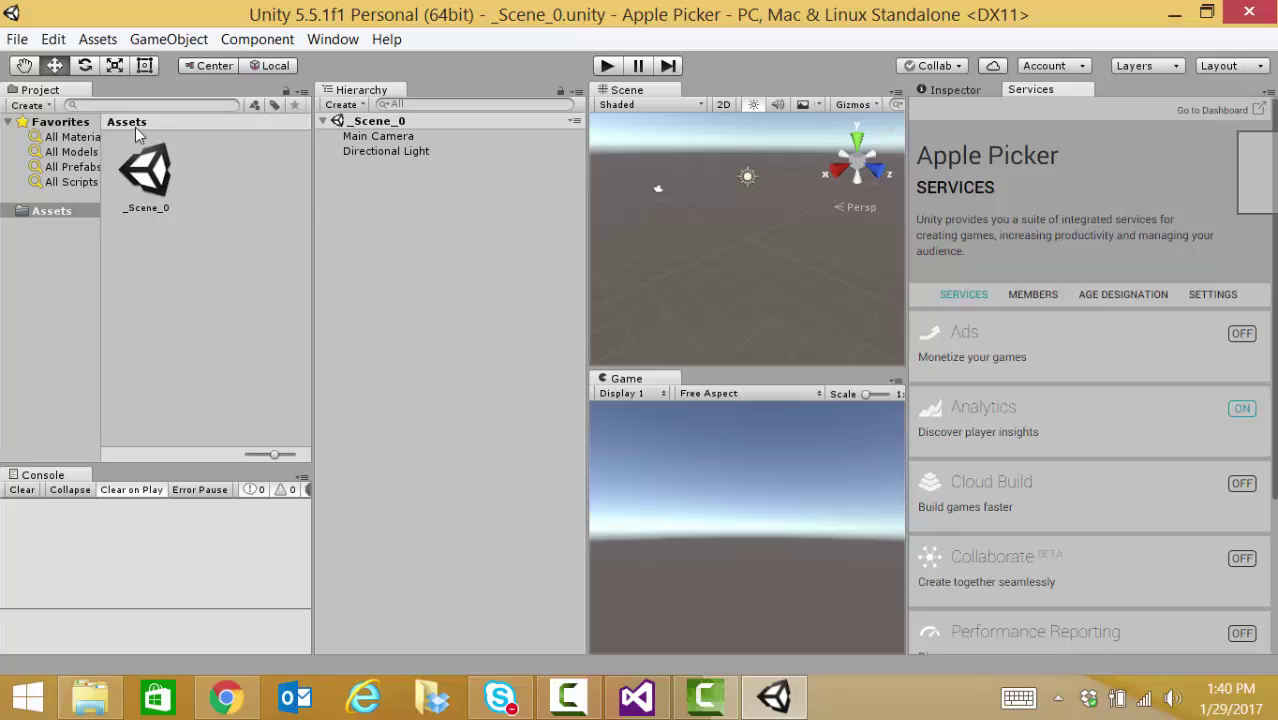
# Step: Create the ApplePicker and Apple C# scripts in Assets
pyautogui.click(40, 105)
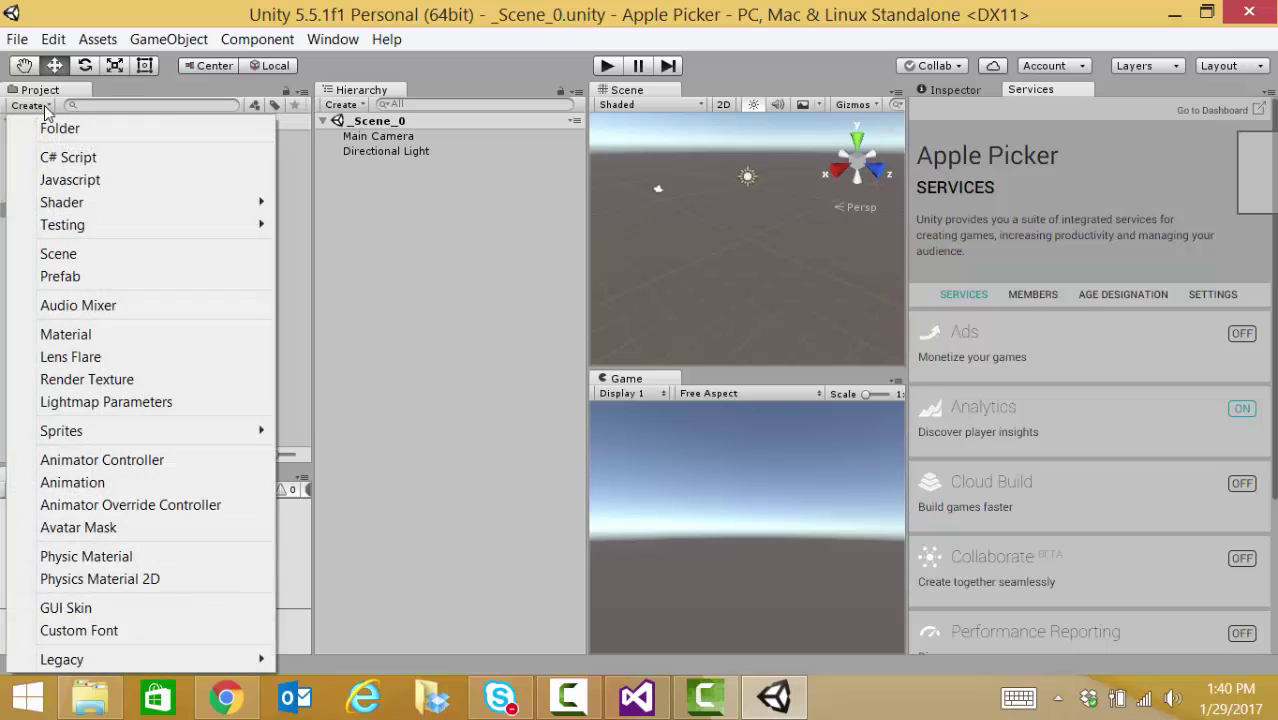
pyautogui.click(50, 158)
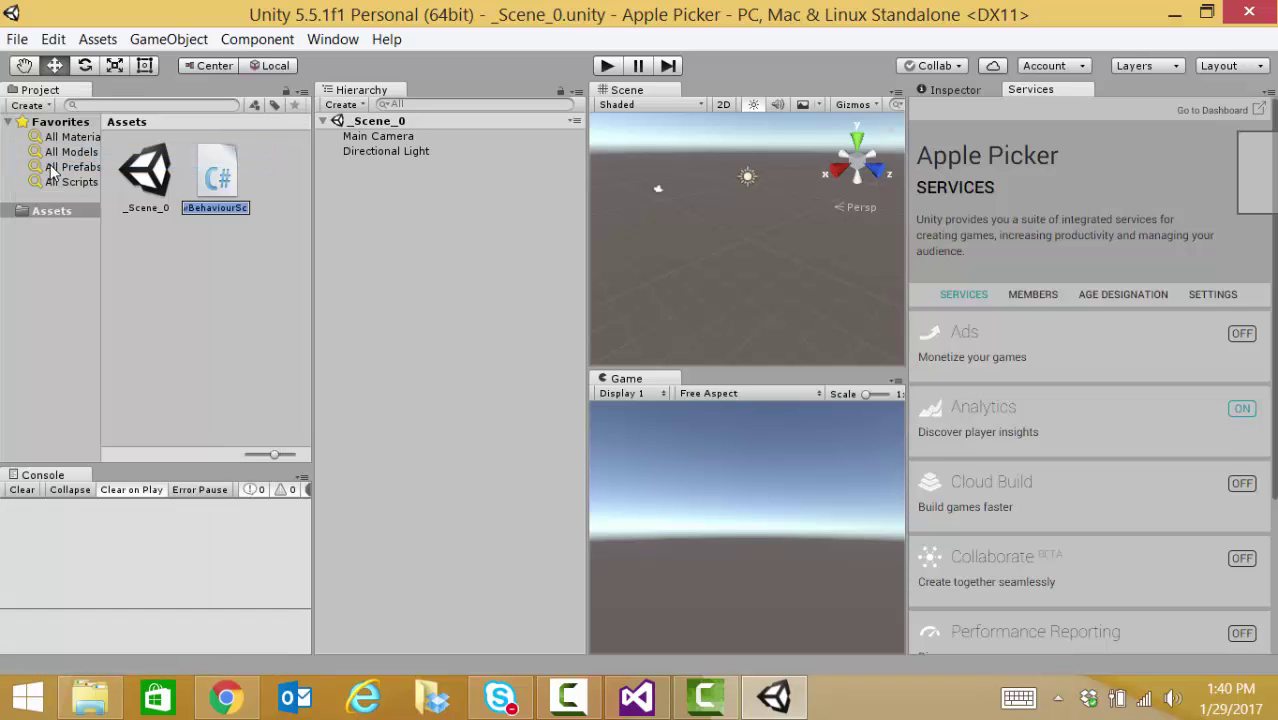
pyautogui.write('ApplePicker')
pyautogui.press('Return')
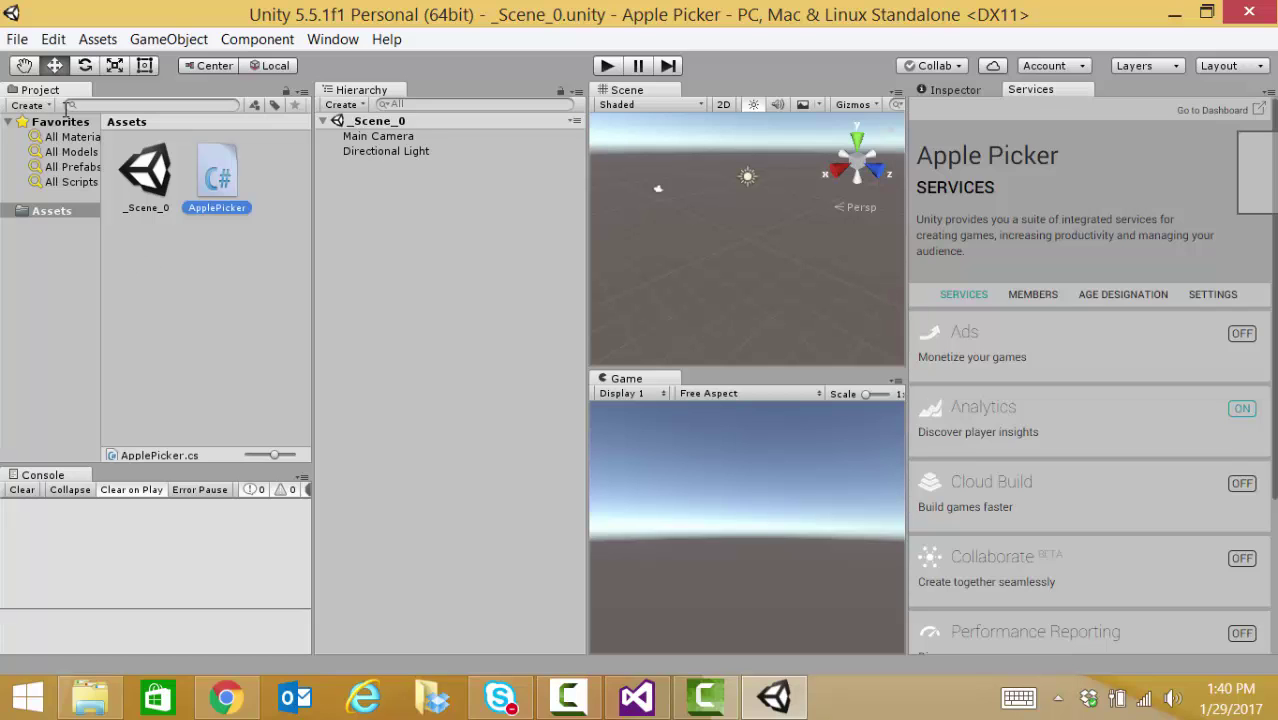
pyautogui.click(36, 106)
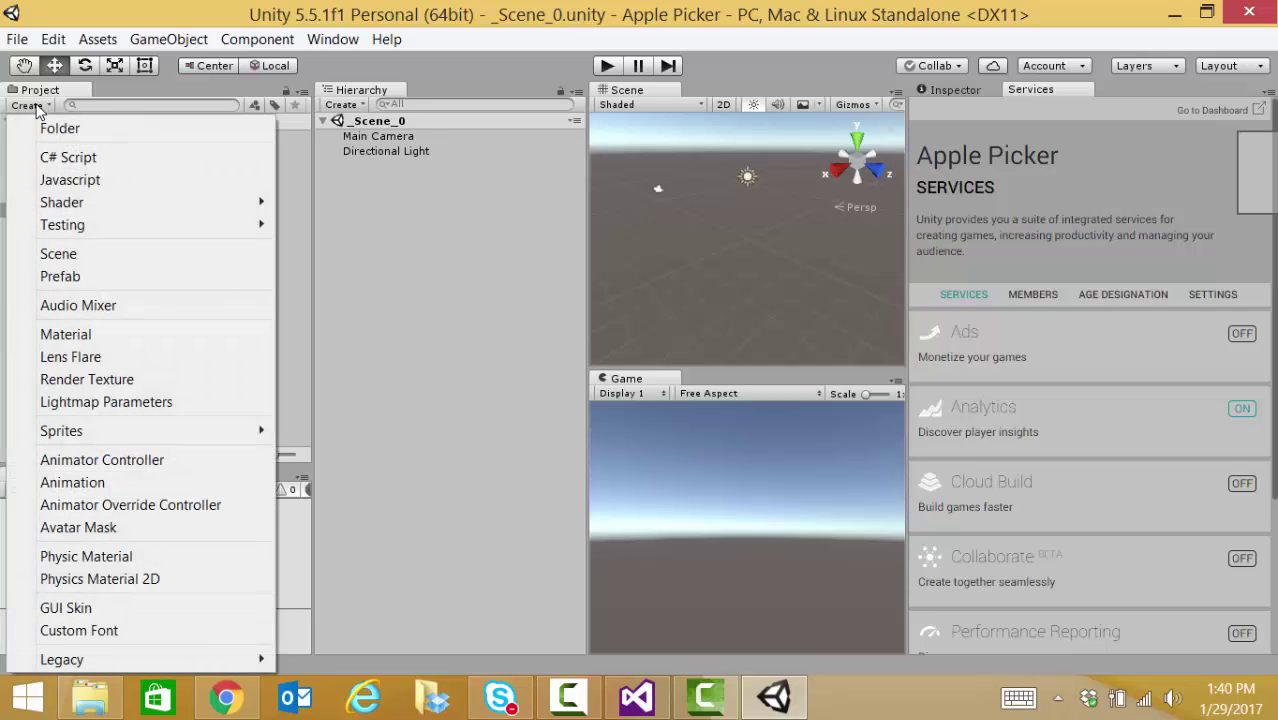
pyautogui.click(40, 157)
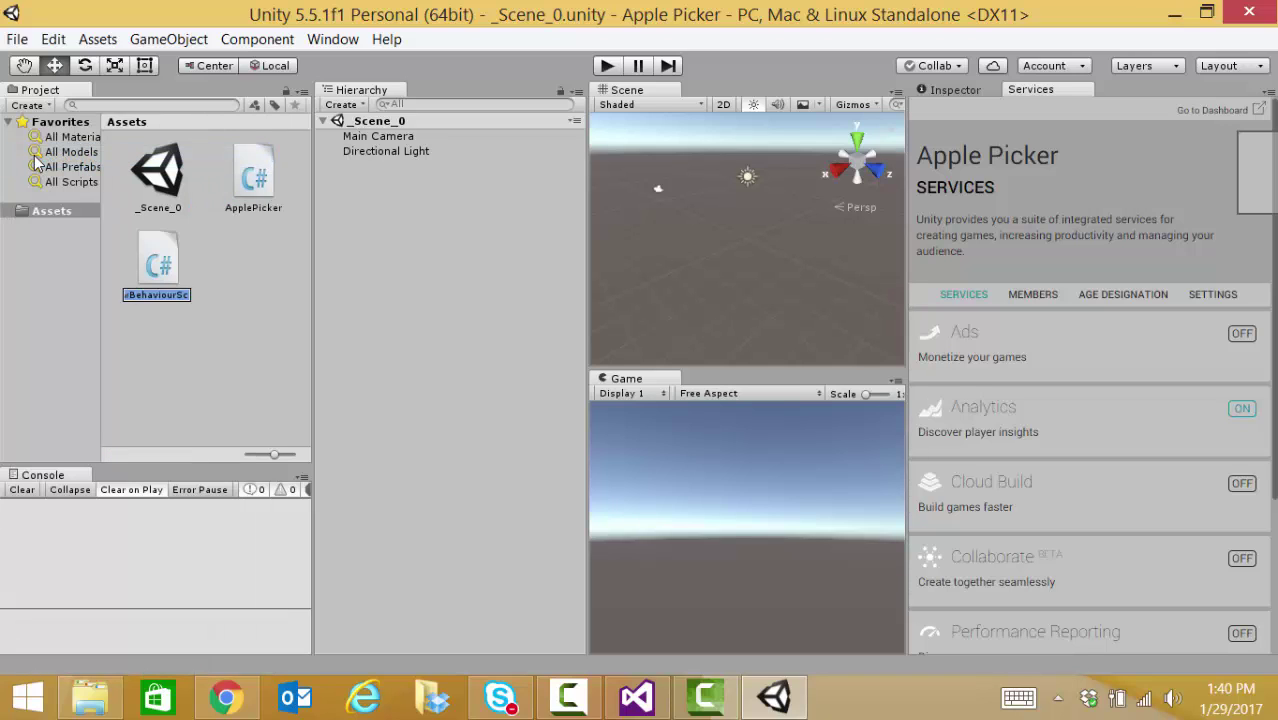
pyautogui.write('Apple')
pyautogui.press('Return')
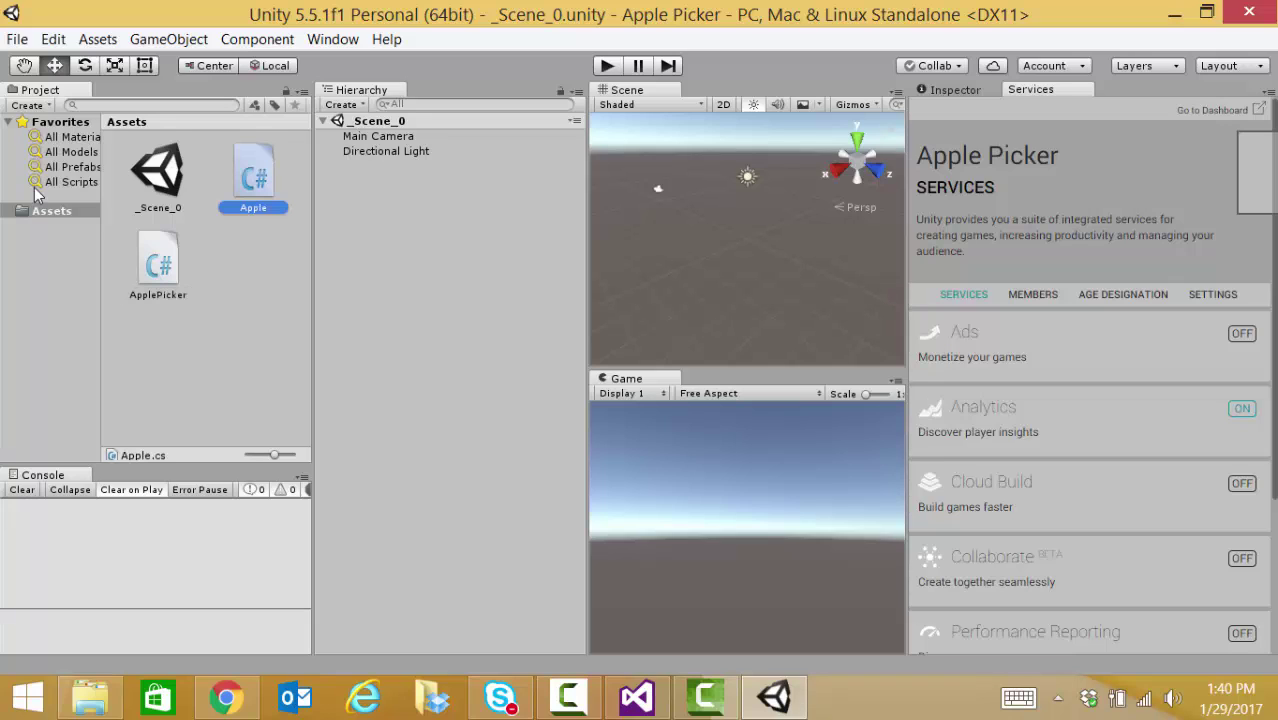
# Step: Create the AppleTree and Basket C# scripts in Assets
pyautogui.click(38, 105)
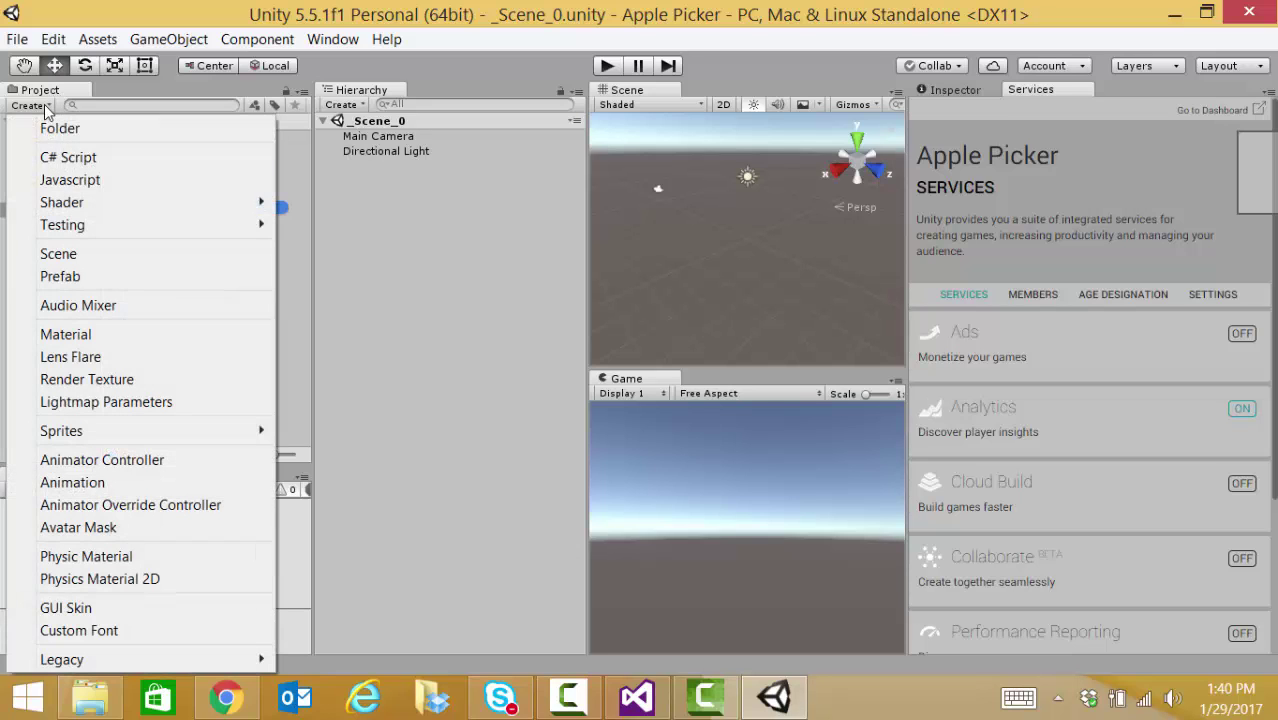
pyautogui.click(62, 157)
pyautogui.write('Ap')
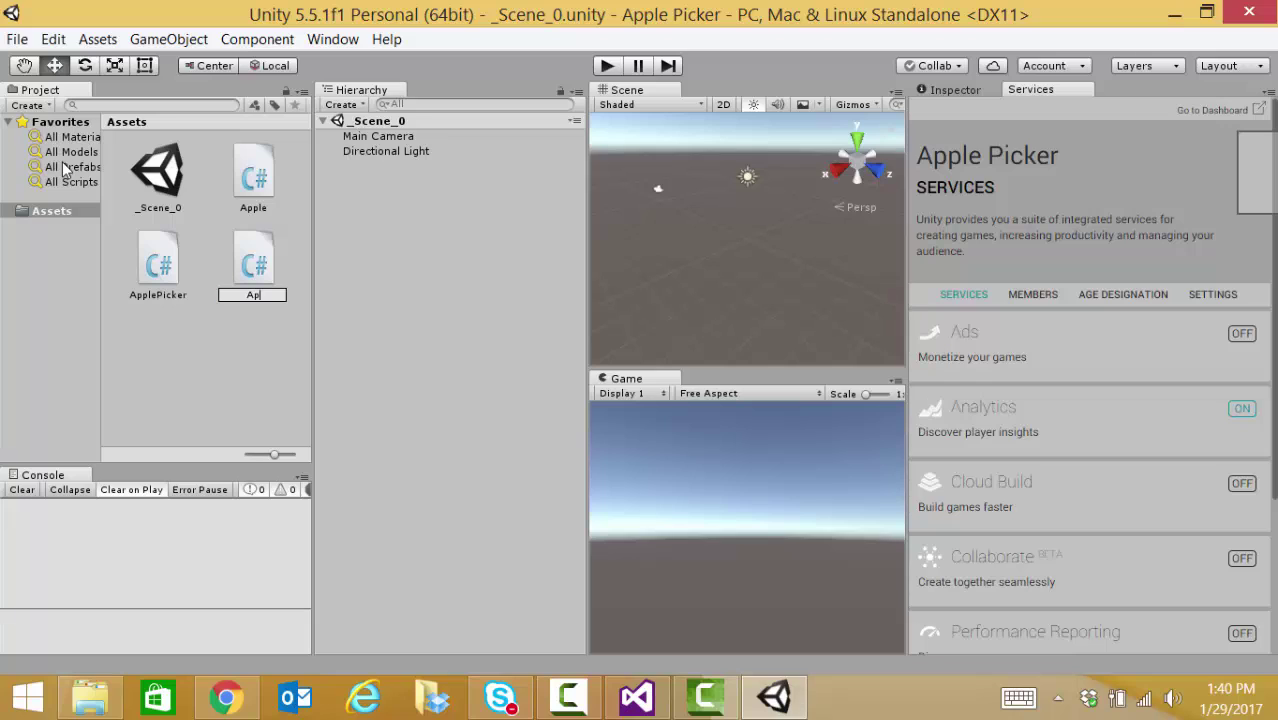
pyautogui.write('pleTree')
pyautogui.press('Return')
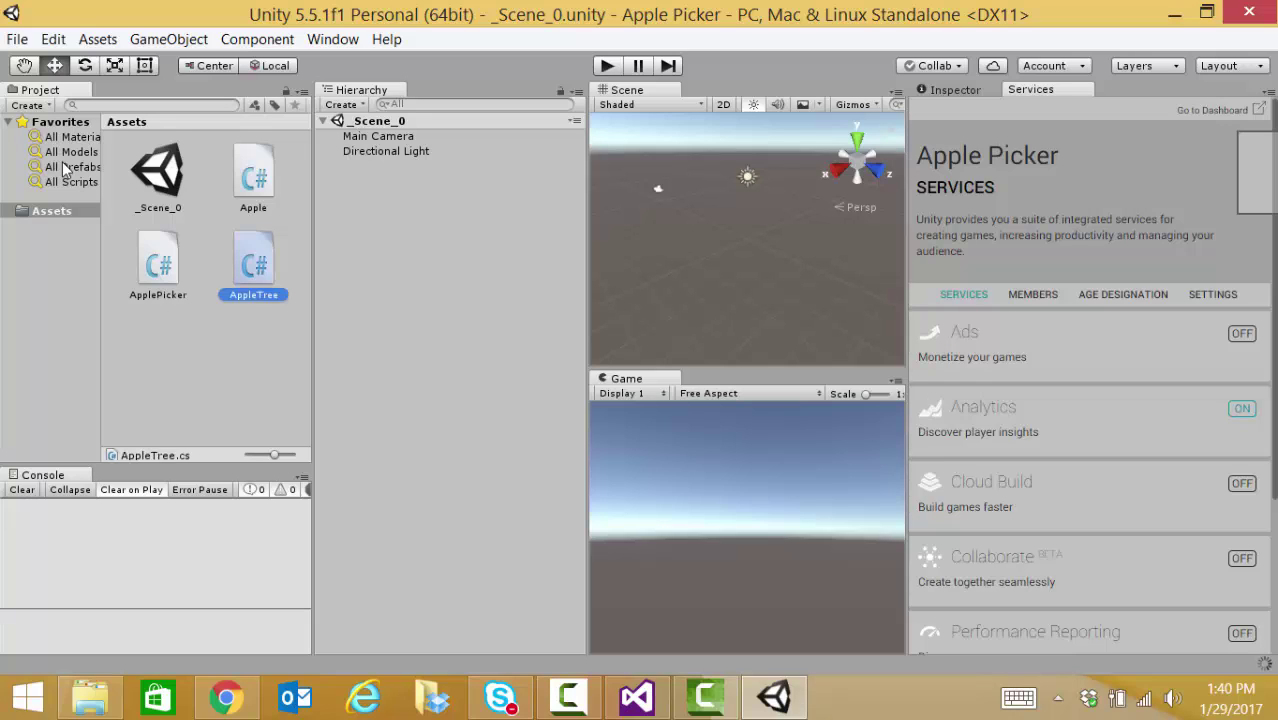
pyautogui.click(32, 107)
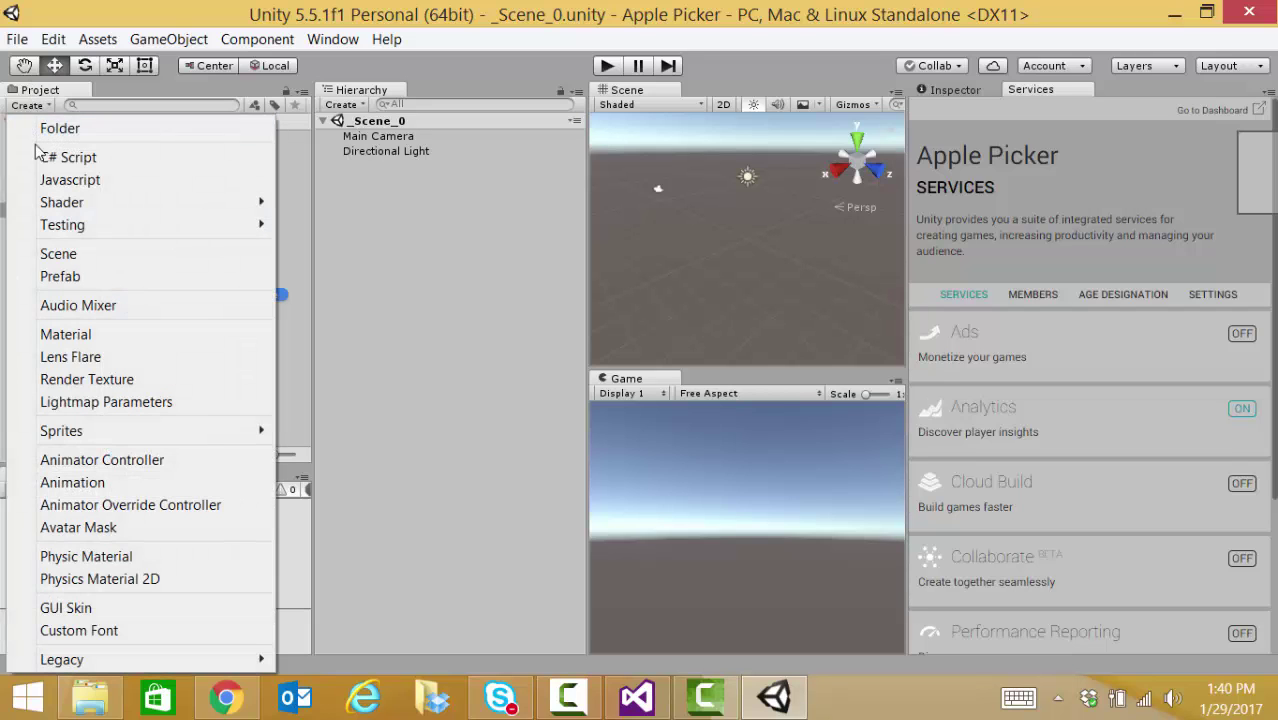
pyautogui.click(38, 158)
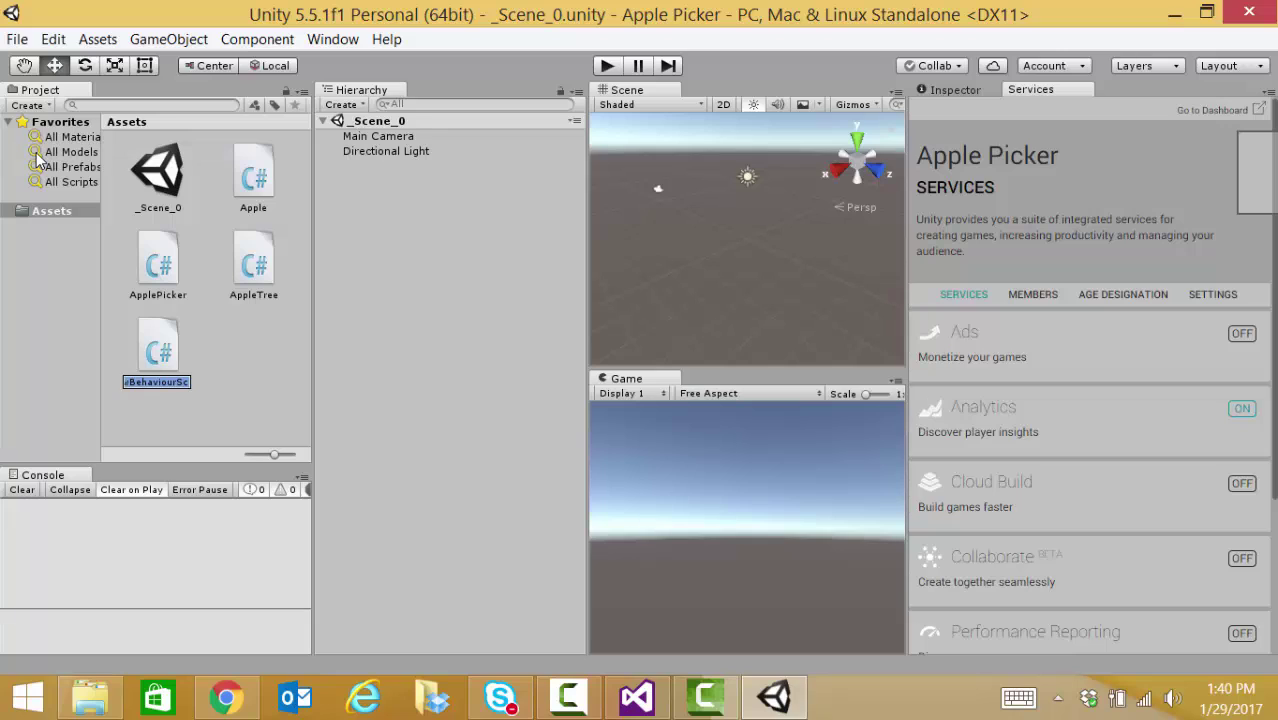
pyautogui.write('Basket')
pyautogui.press('Return')
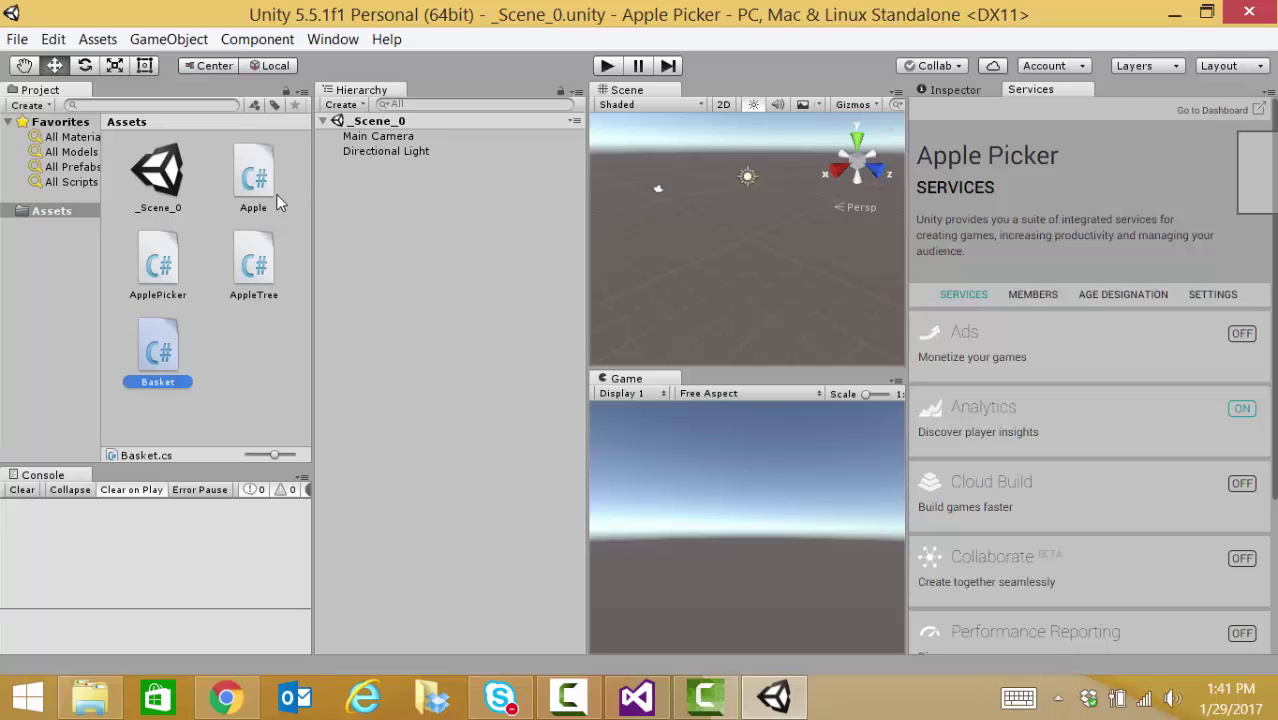
# Step: Attach ApplePicker.cs to Main Camera, close the Services panel, and select Main Camera
pyautogui.moveTo(153, 268); pyautogui.dragTo(355, 143)
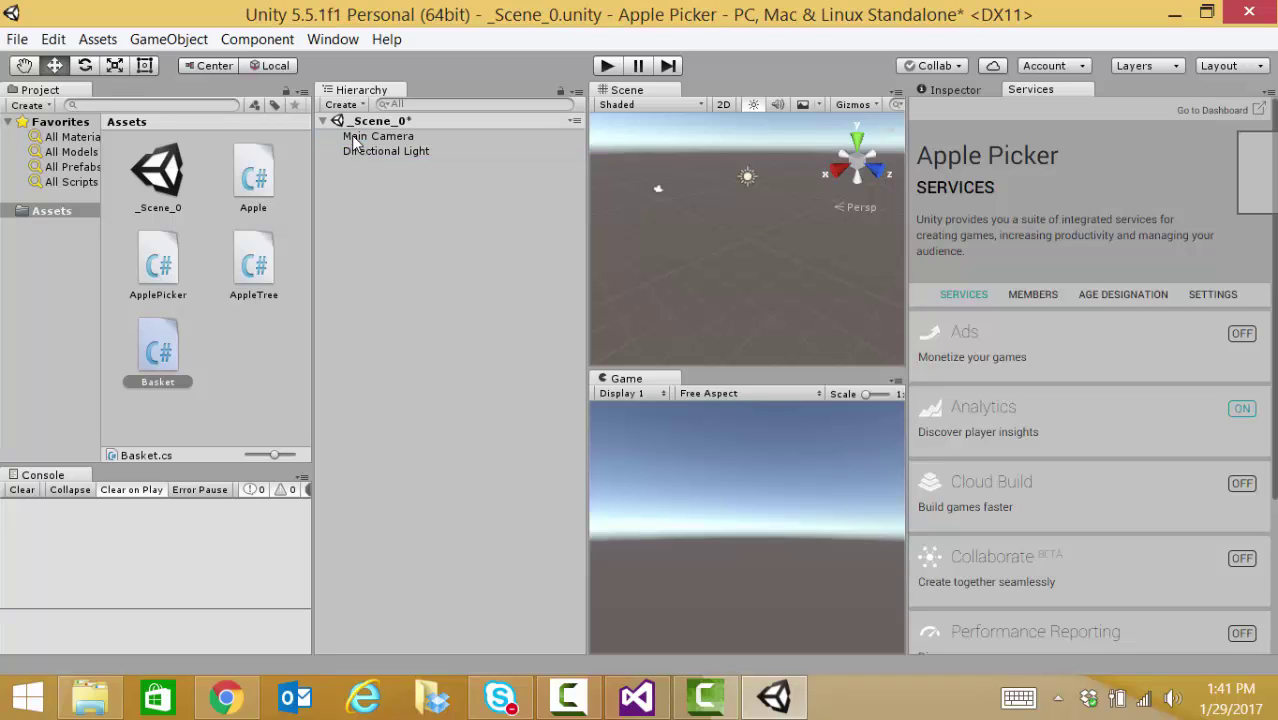
pyautogui.rightClick(1064, 92)
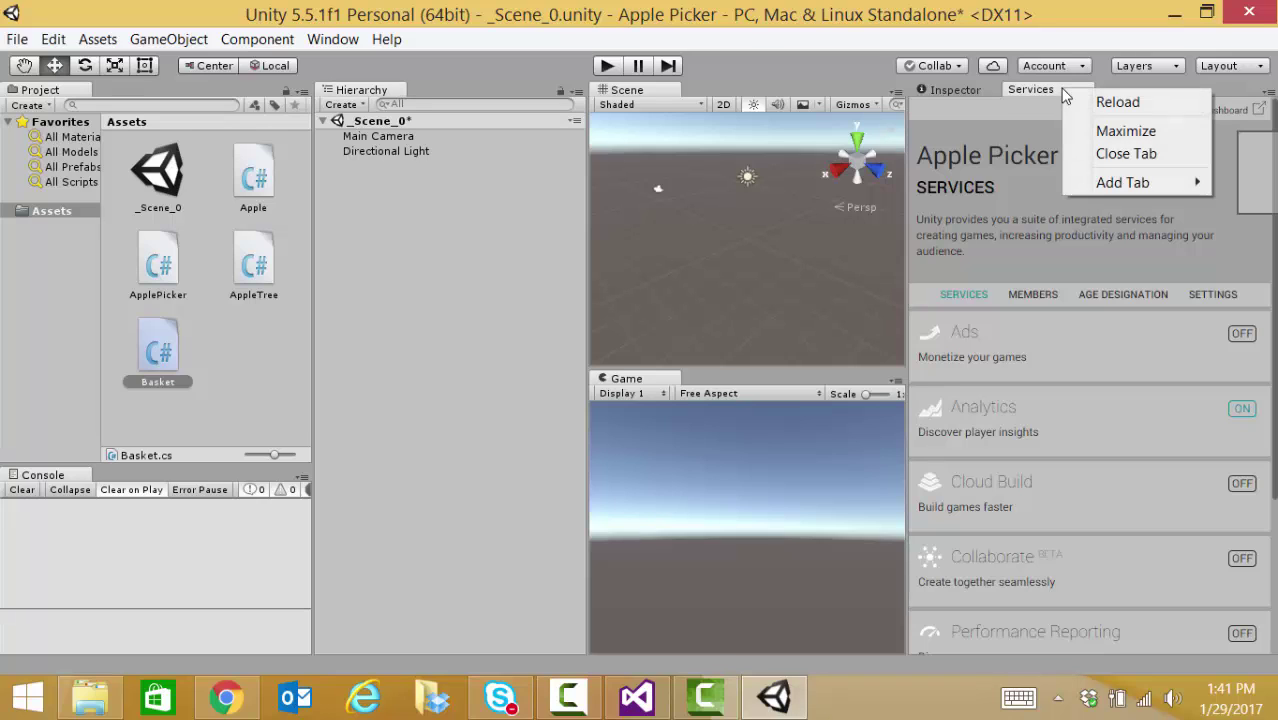
pyautogui.click(1099, 153)
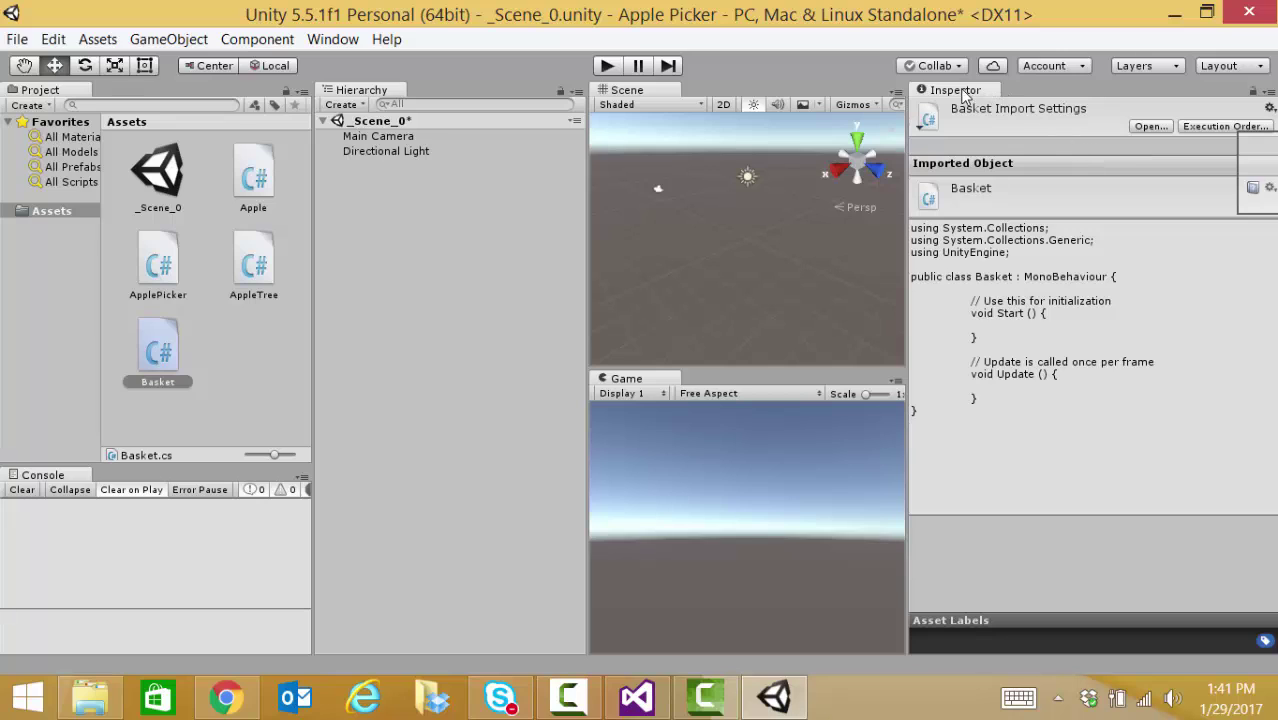
pyautogui.click(400, 135)
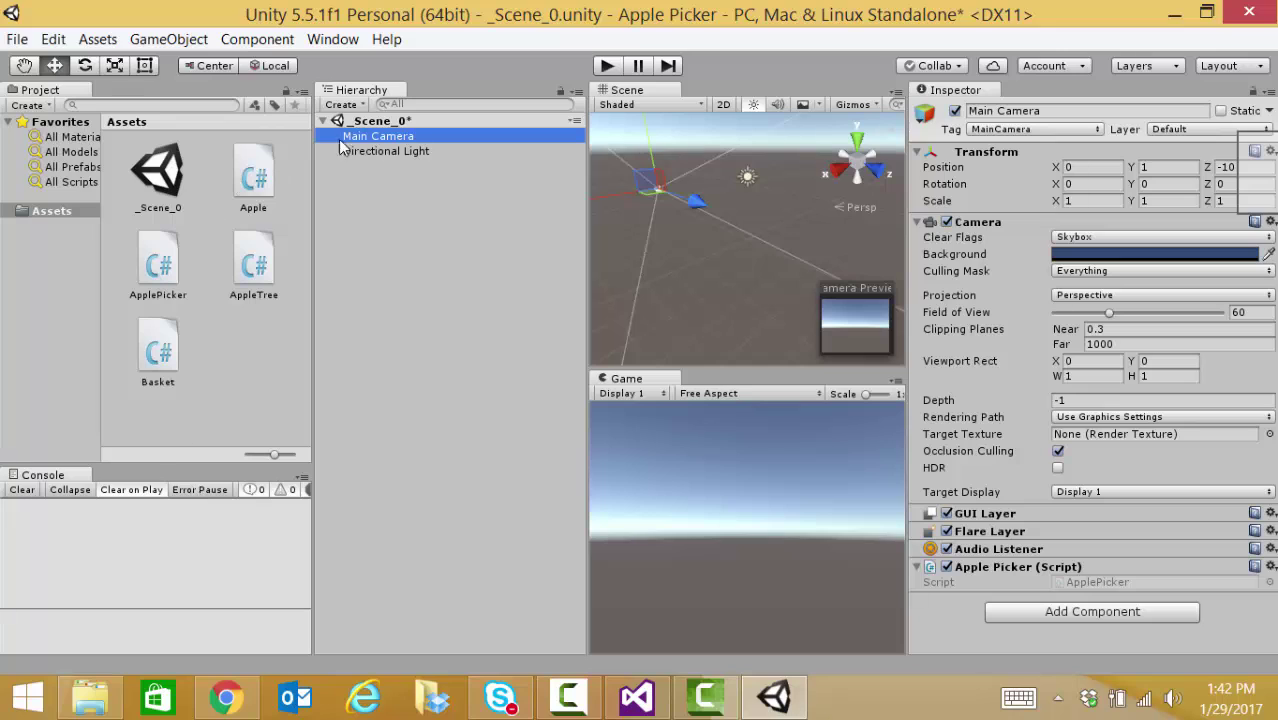
# Step: Add a 3D Cylinder object to _Scene_0 from the Hierarchy's Create menu
pyautogui.click(343, 105)
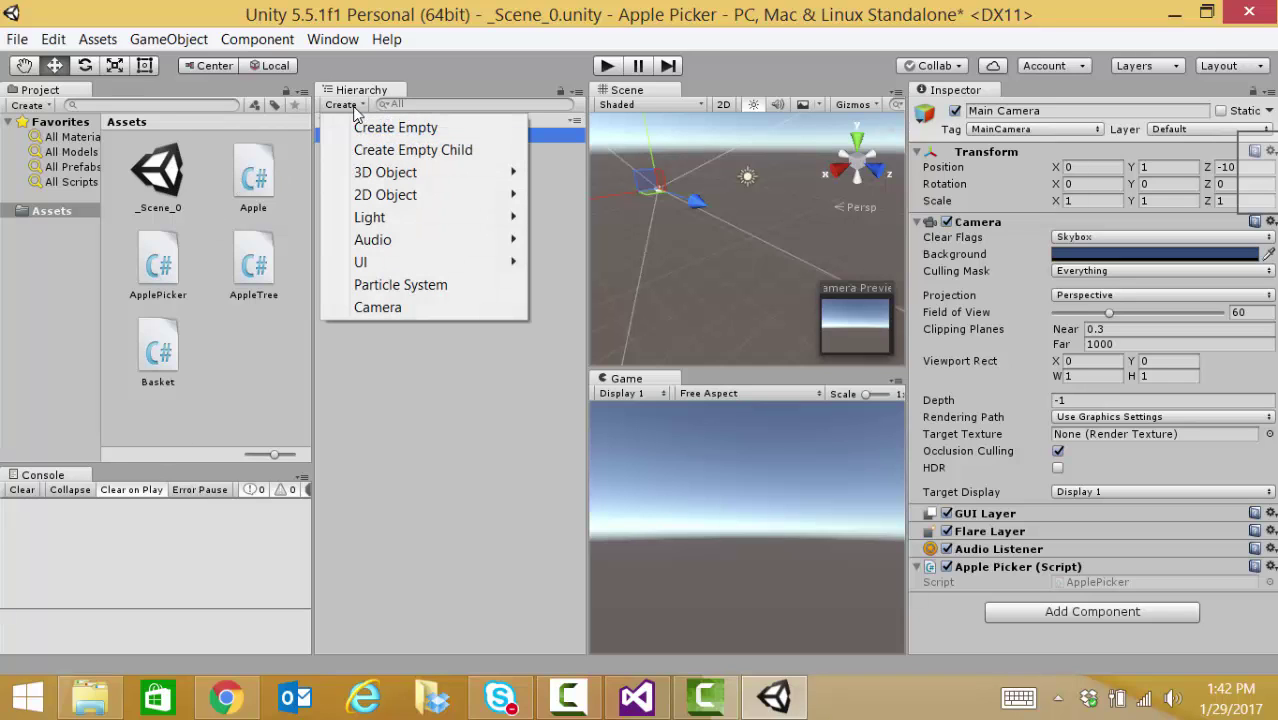
pyautogui.moveTo(410, 176)
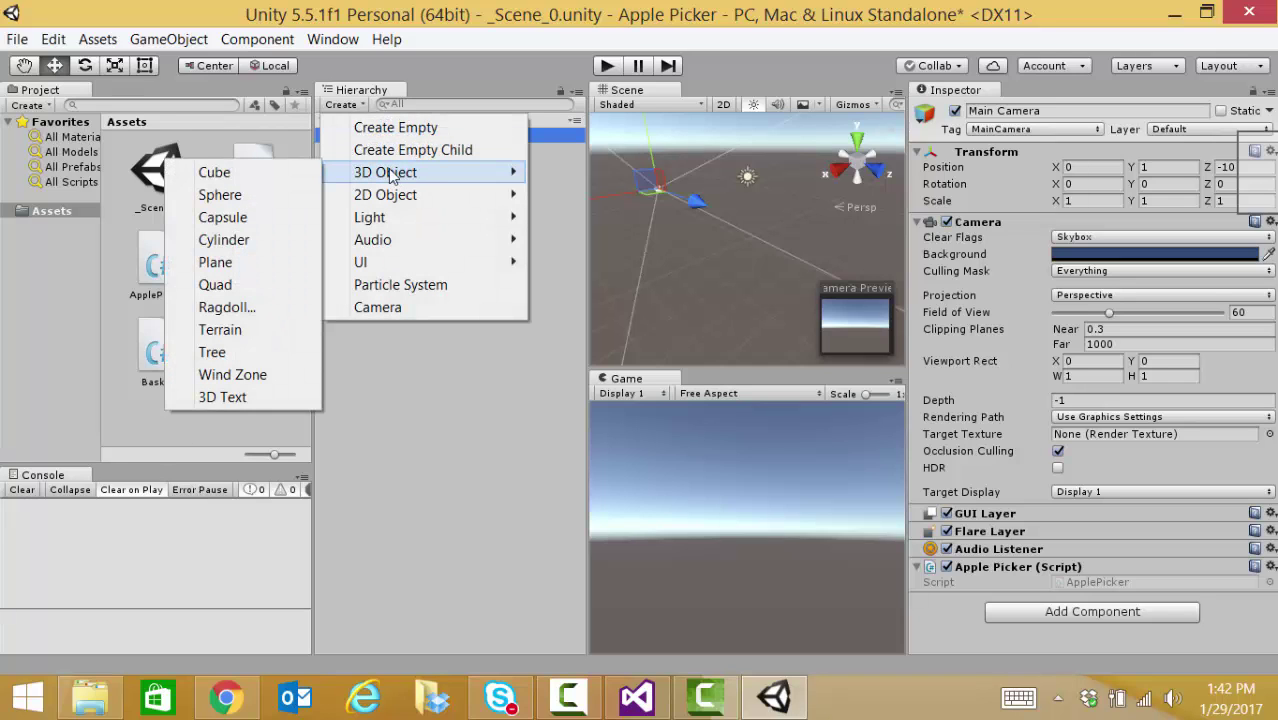
pyautogui.click(271, 239)
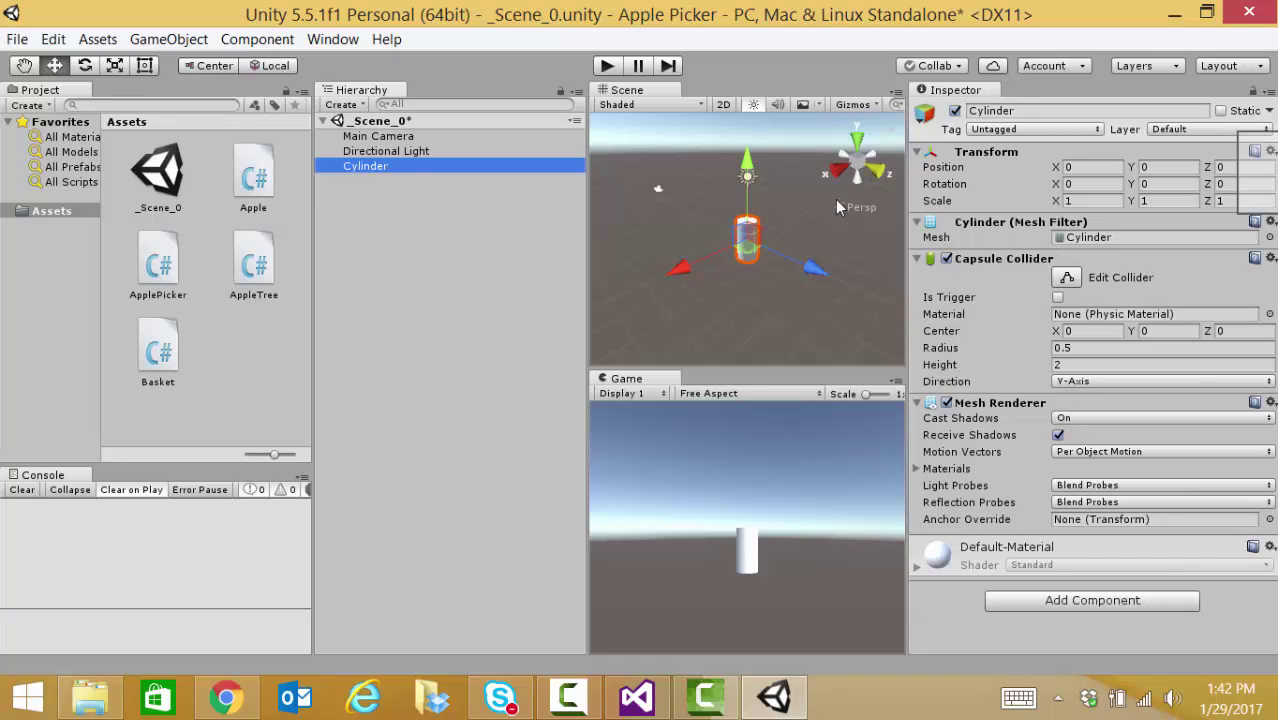
# Step: Add a sphere to the scene and raise it to position Y 0.5
pyautogui.click(343, 106)
pyautogui.moveTo(340, 172)
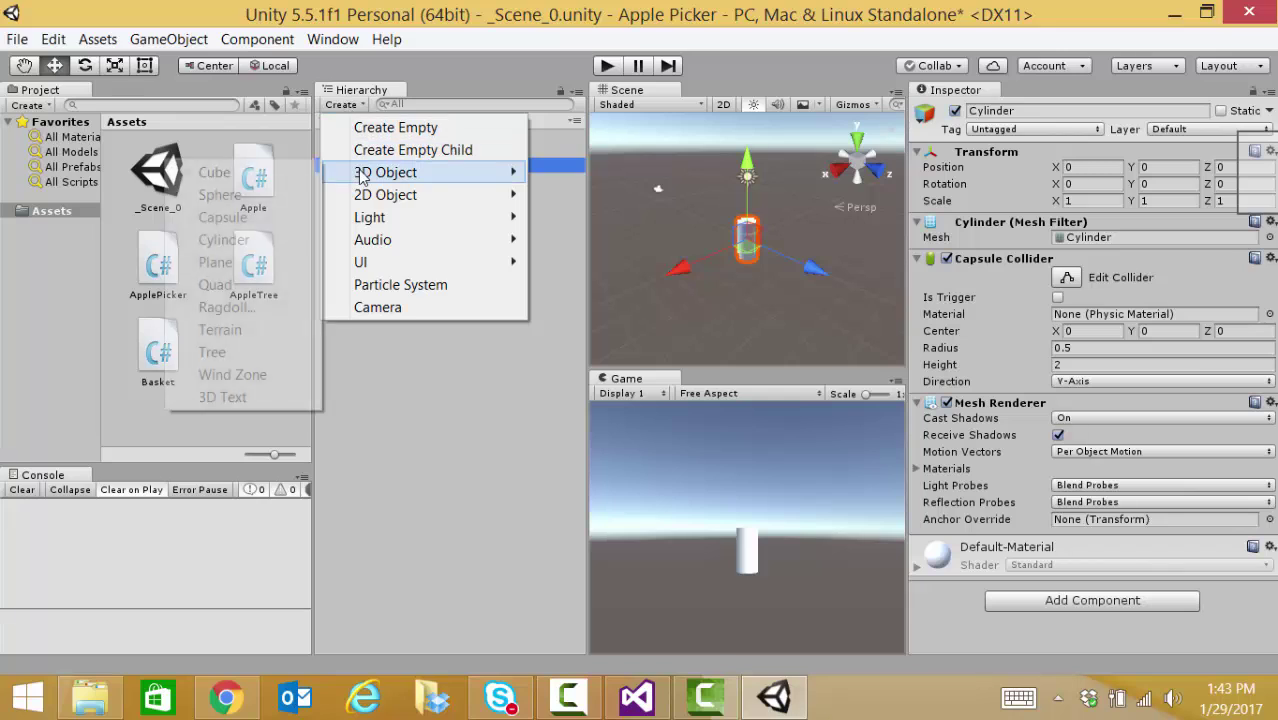
pyautogui.click(265, 196)
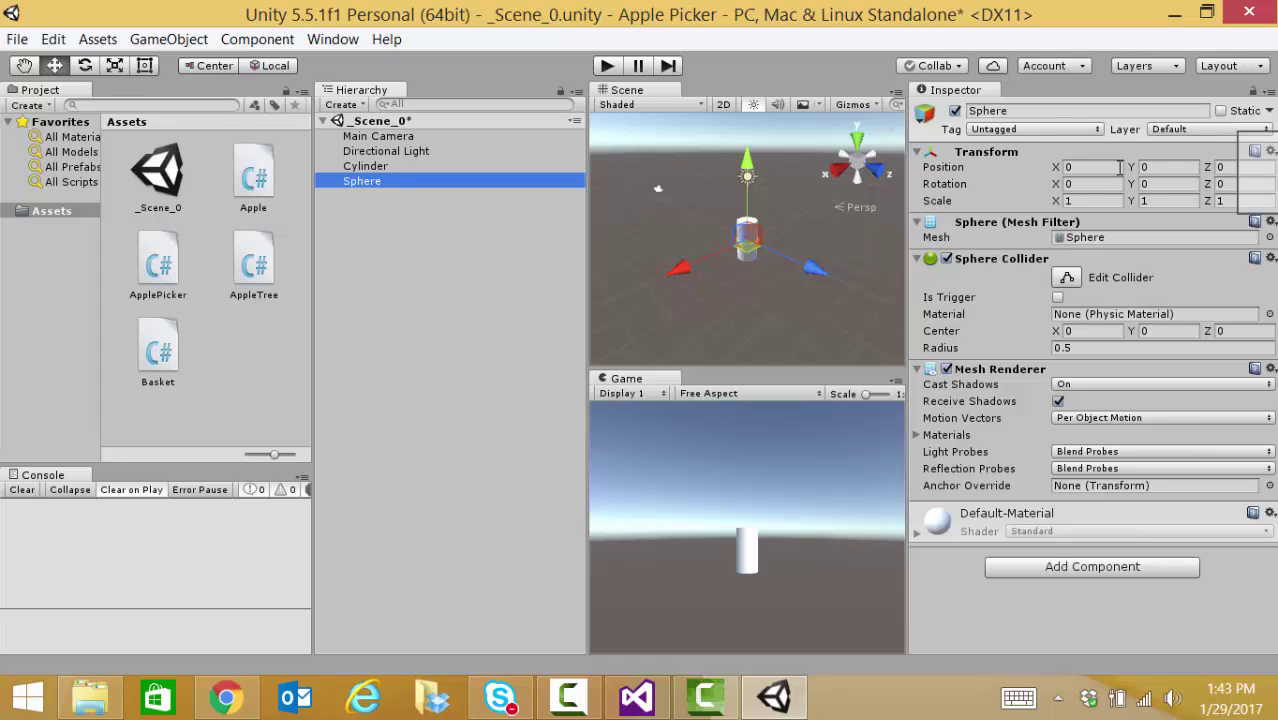
pyautogui.click(1163, 170)
pyautogui.doubleClick(1163, 170)
pyautogui.write('.5')
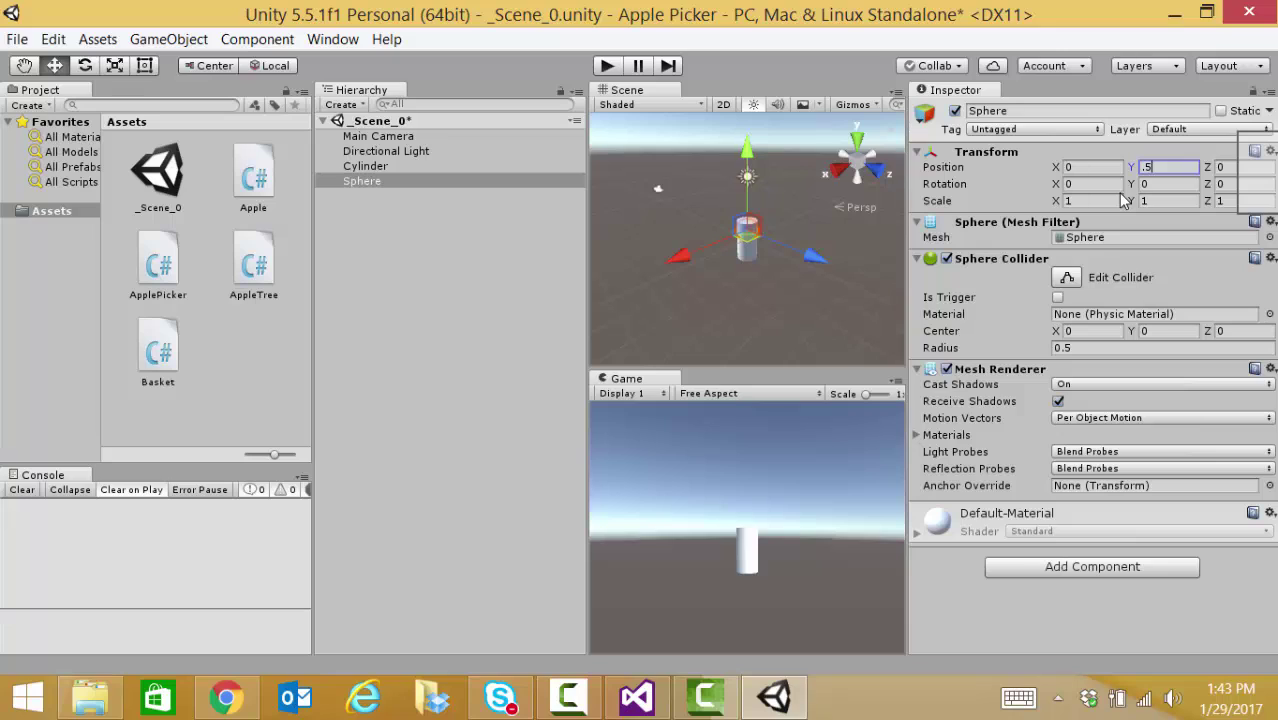
# Step: Scale the sphere to 3, 2, 3
pyautogui.click(1083, 203)
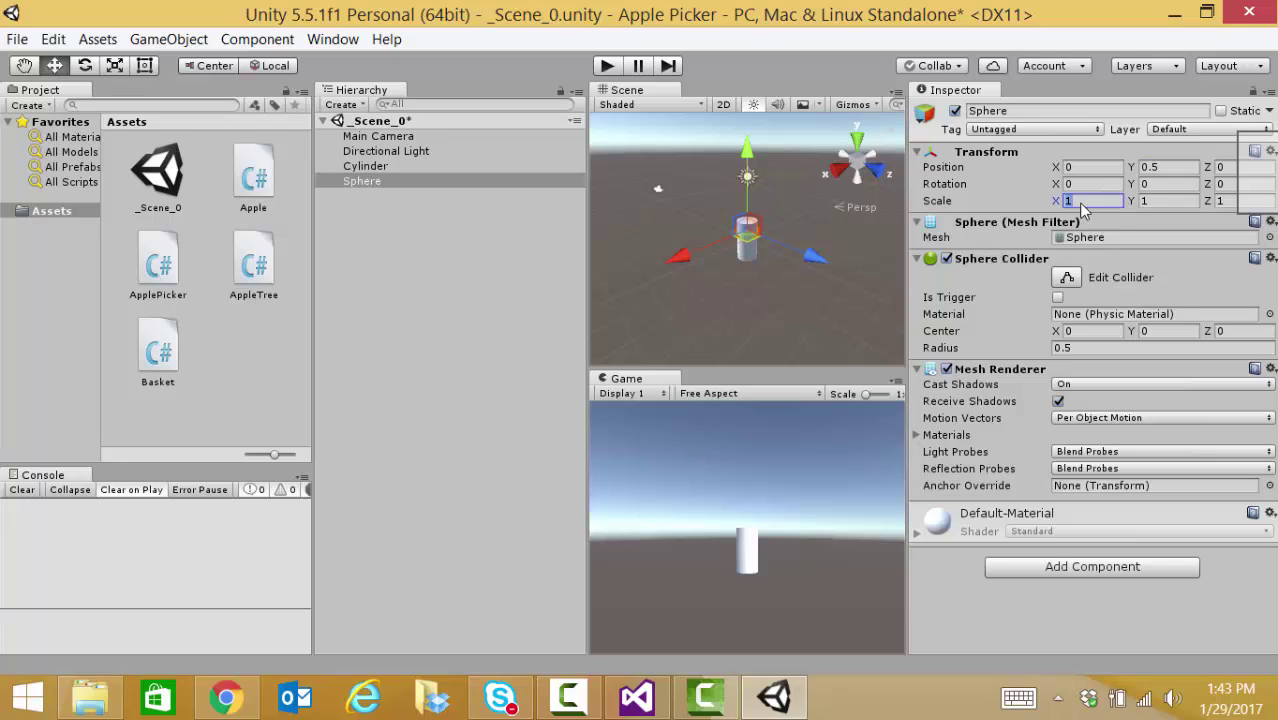
pyautogui.write('3')
pyautogui.press('Tab')
pyautogui.write('2')
pyautogui.press('Tab')
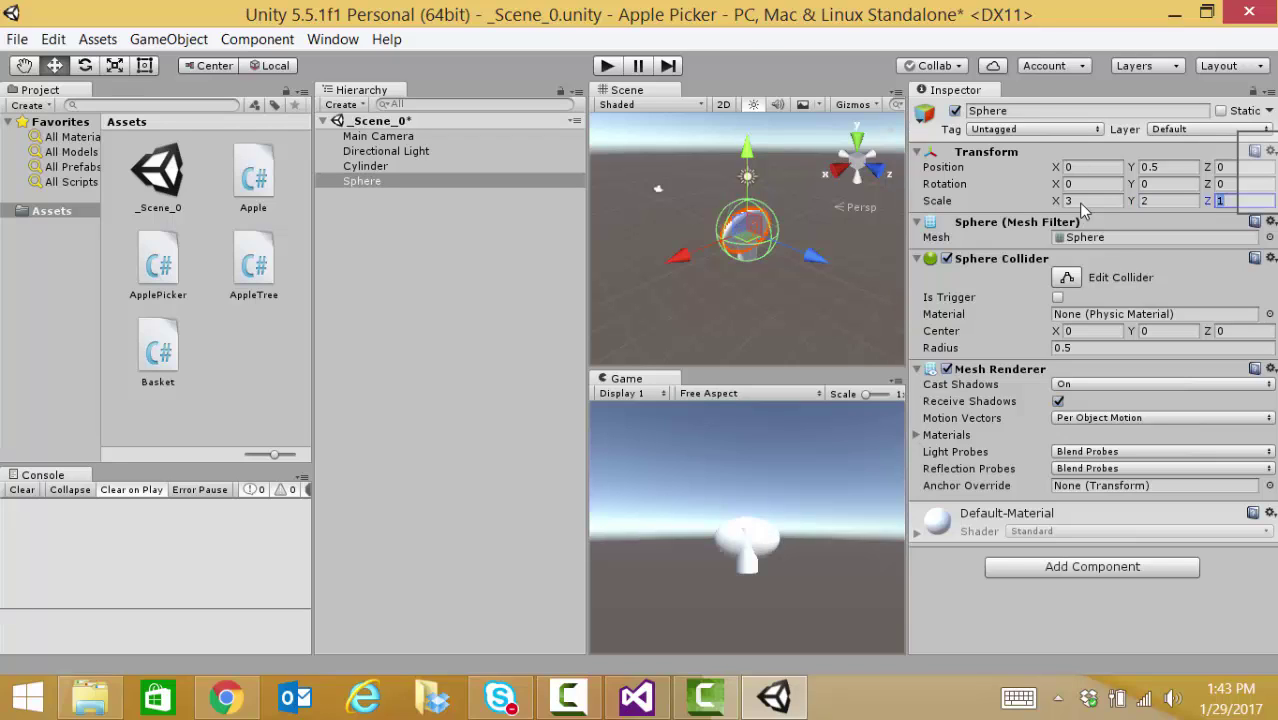
pyautogui.write('3')
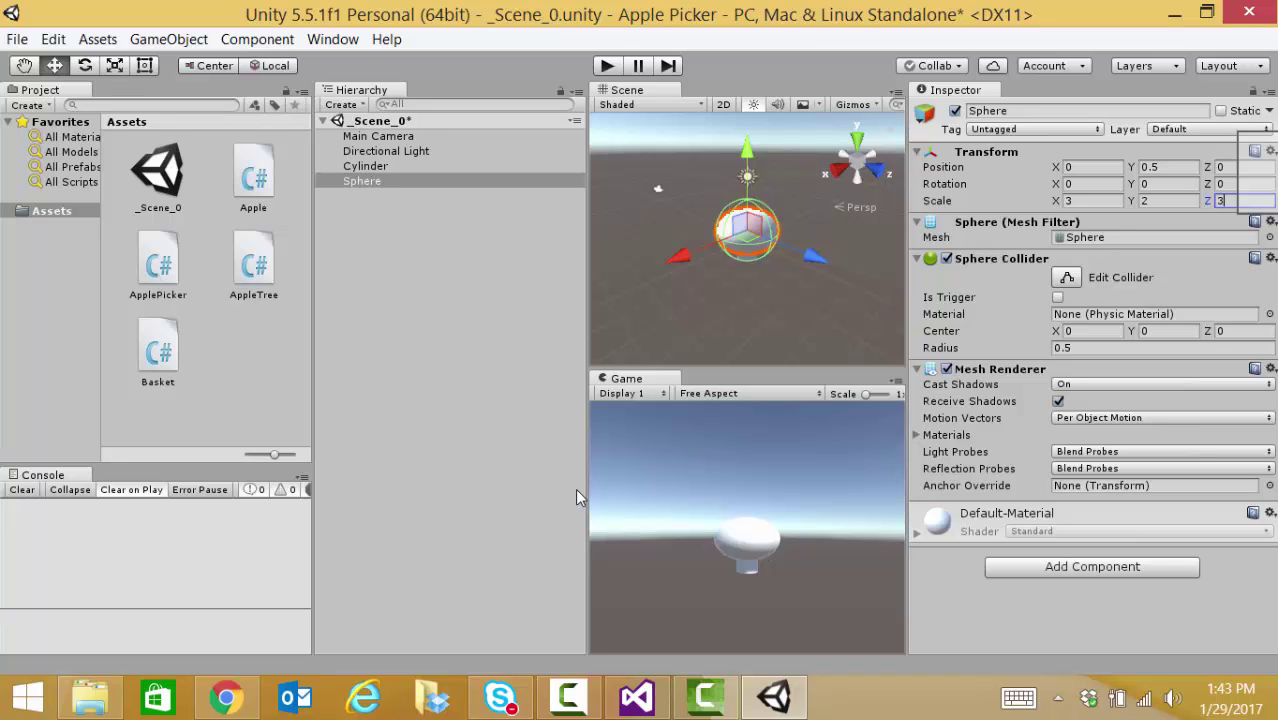
# Step: Add an empty GameObject named 'AppleTree' to the scene
pyautogui.click(353, 106)
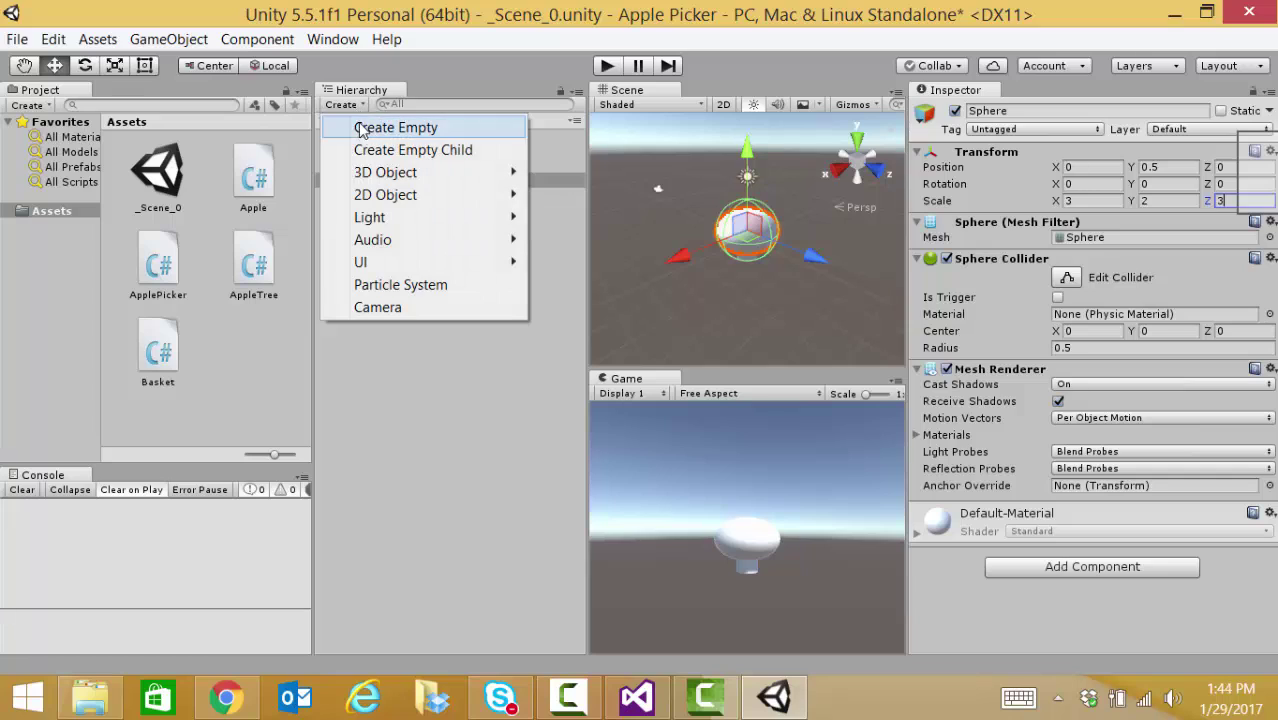
pyautogui.click(370, 128)
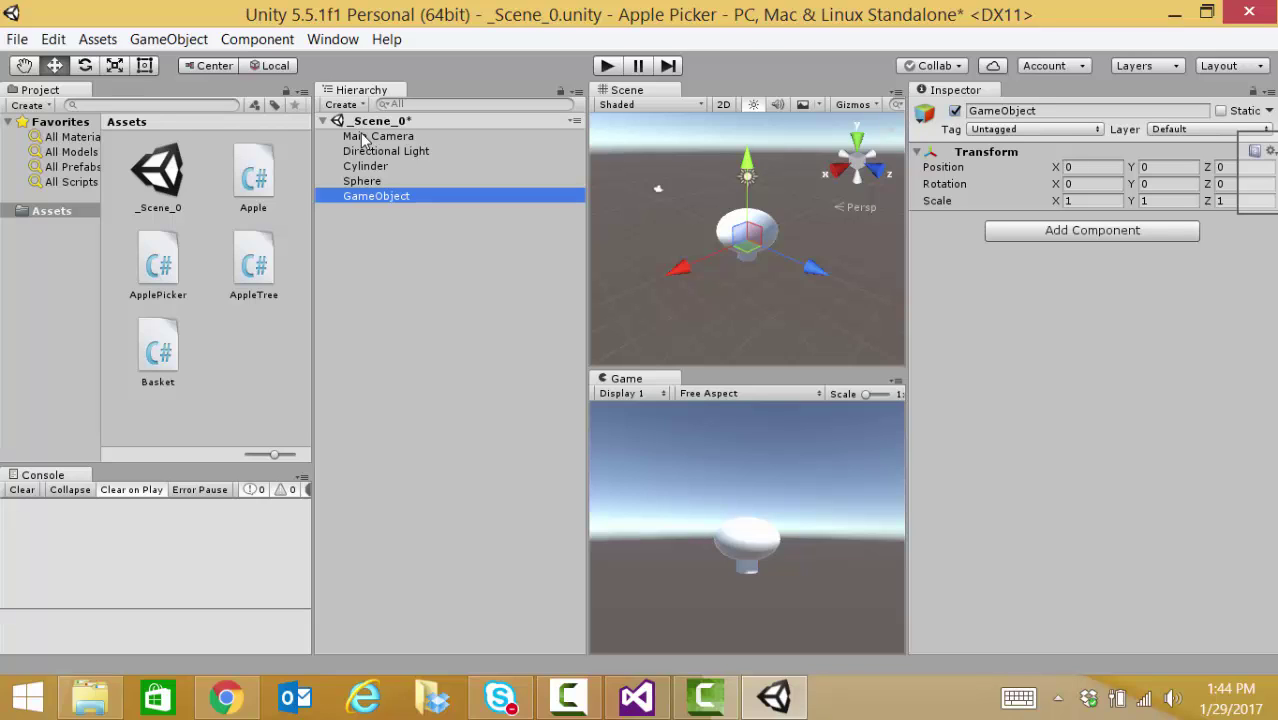
pyautogui.click(398, 197)
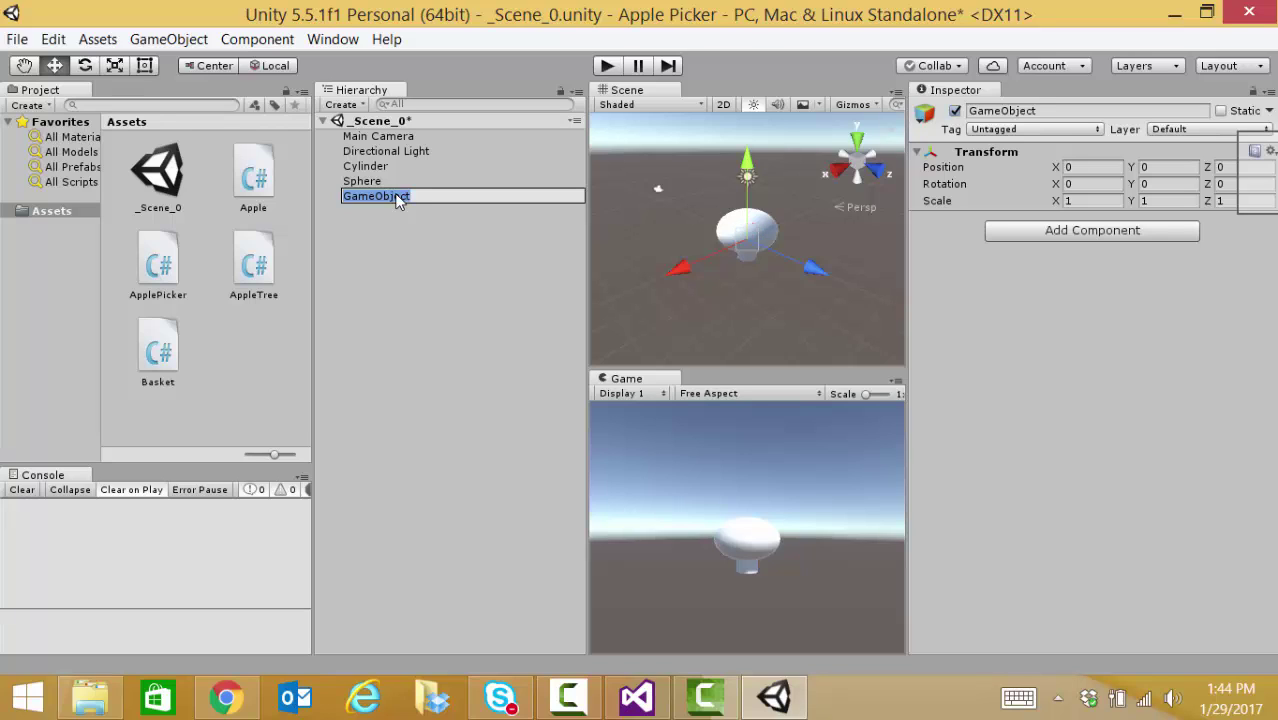
pyautogui.write('AppleTree')
pyautogui.press('Return')
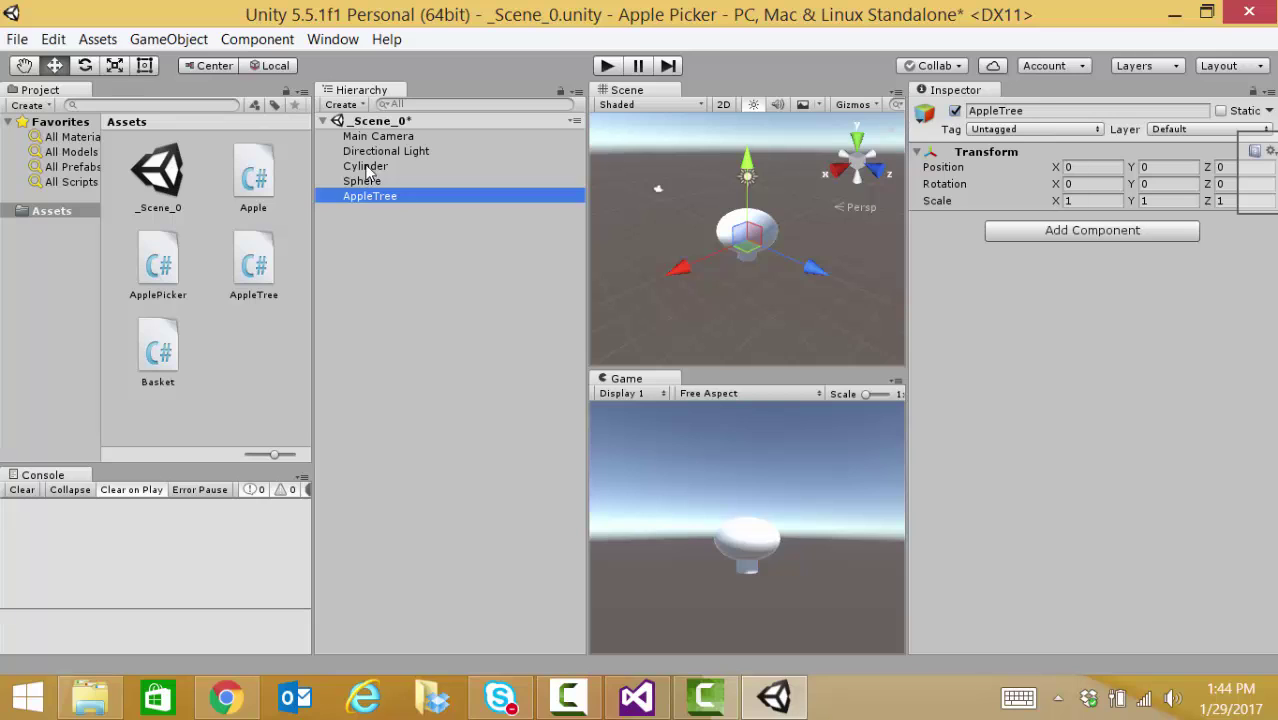
# Step: Nest the Cylinder and Sphere under AppleTree, then select AppleTree
pyautogui.moveTo(366, 167); pyautogui.dragTo(376, 200)
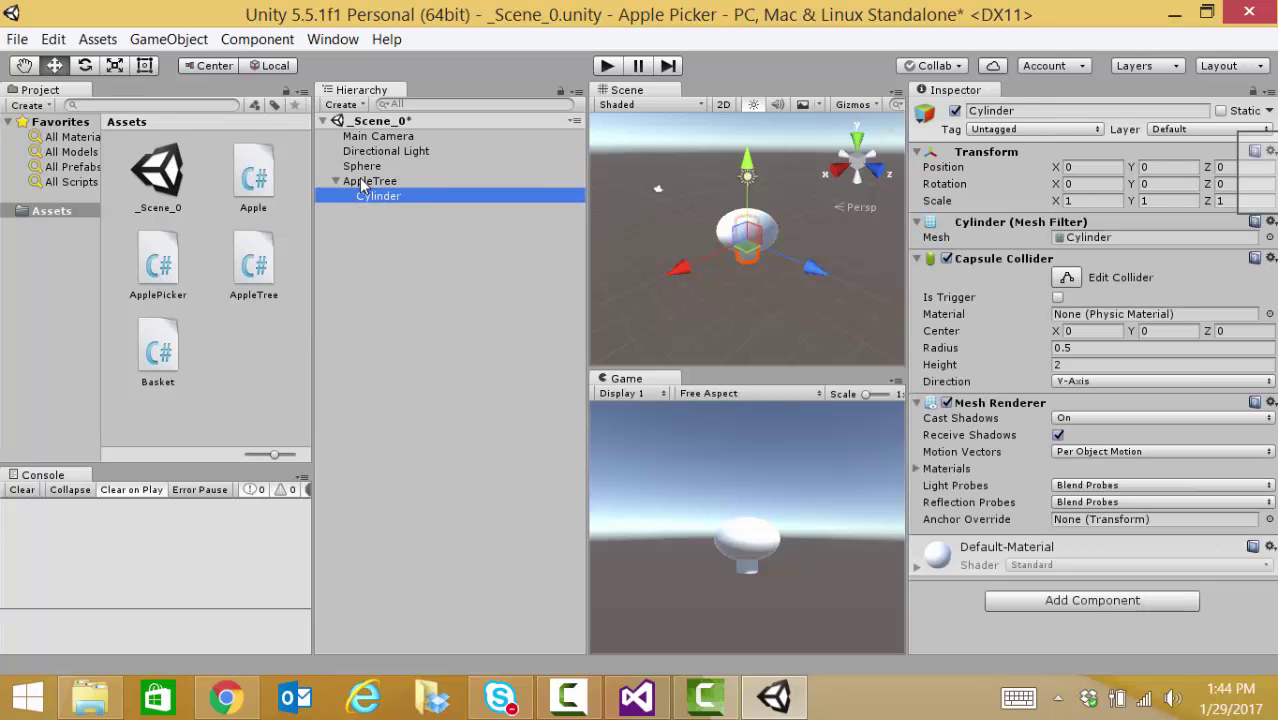
pyautogui.click(362, 167)
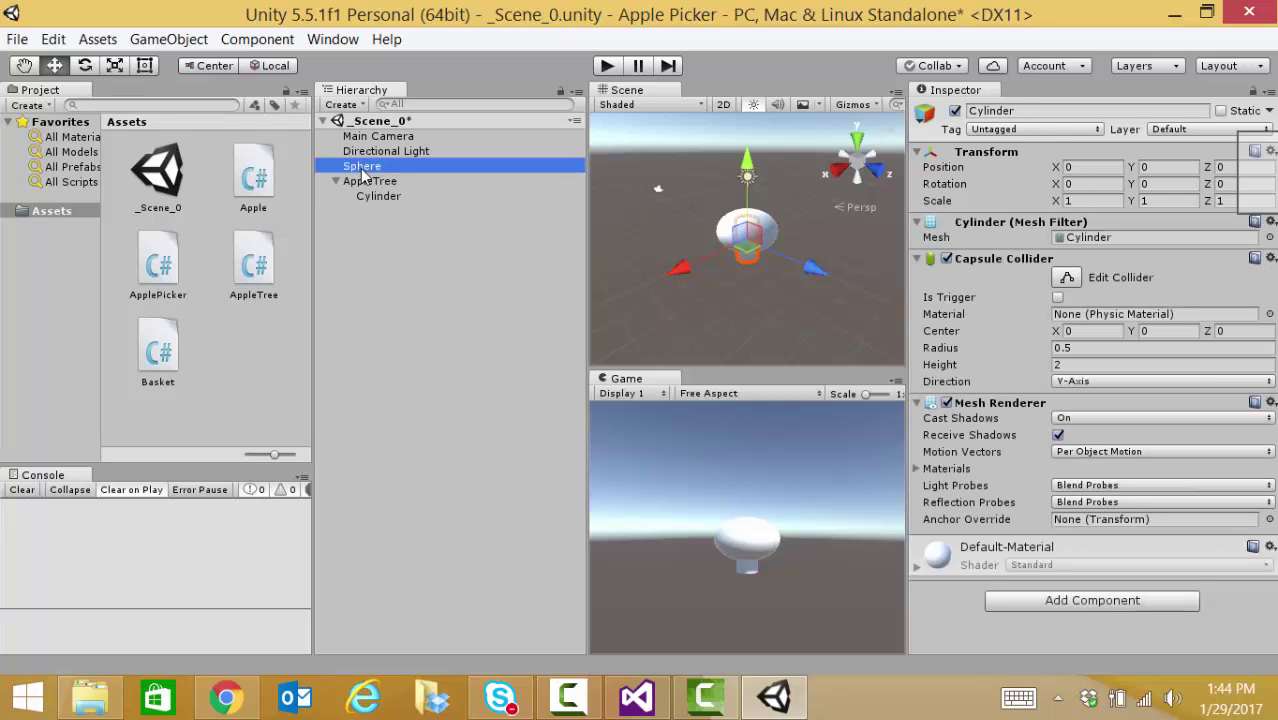
pyautogui.moveTo(364, 170); pyautogui.dragTo(373, 199)
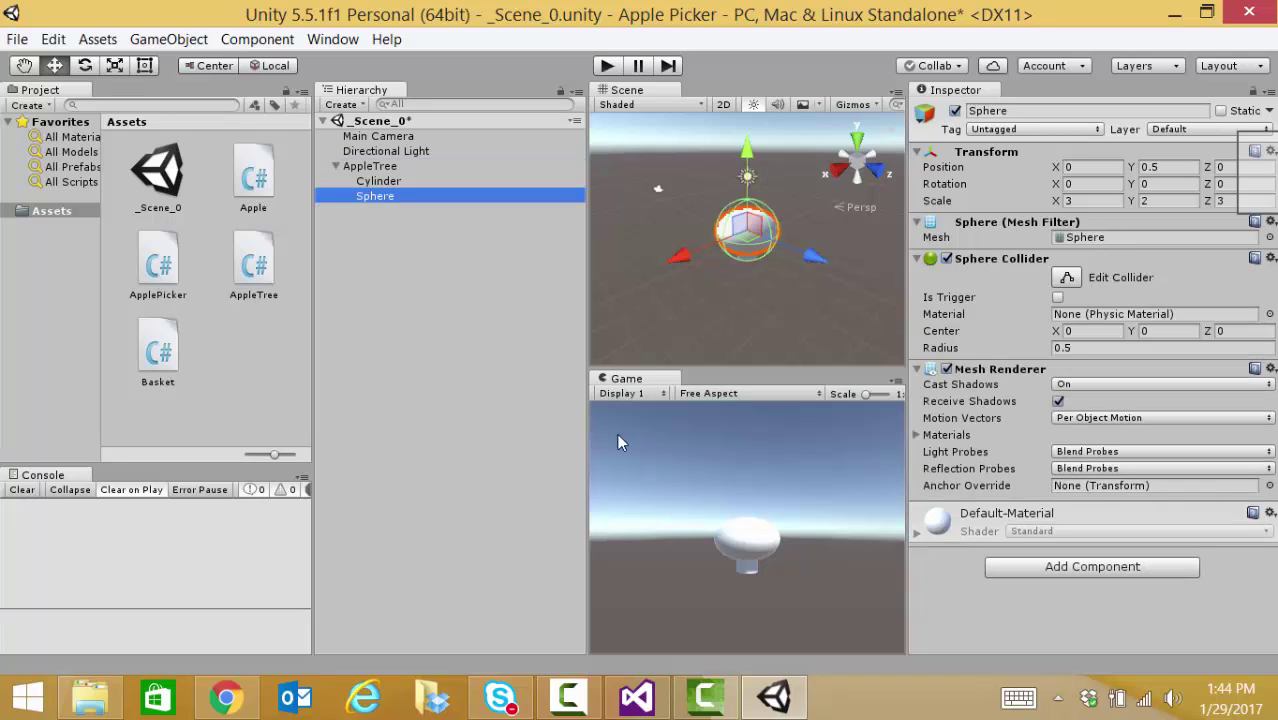
pyautogui.click(378, 168)
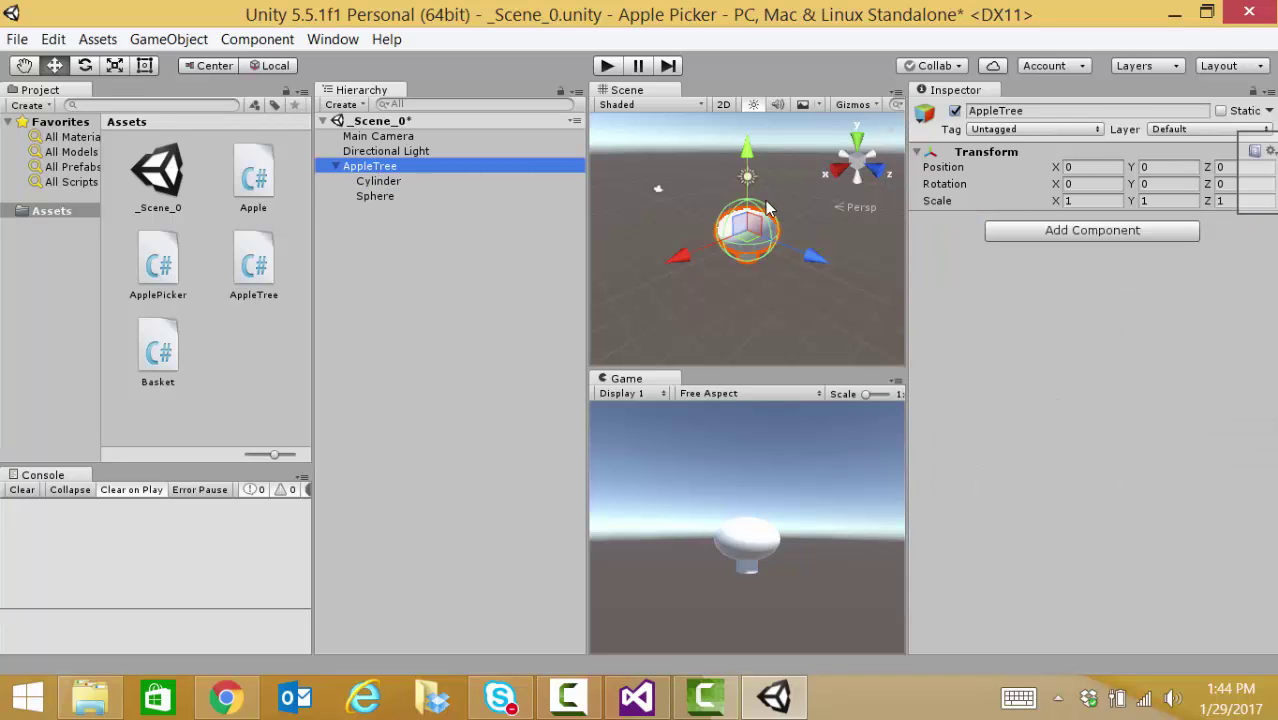
# Step: Undo the accidental upward move of AppleTree and set its scale to 2, 2, 2
pyautogui.moveTo(753, 155)
pyautogui.mouseDown()
pyautogui.moveTo(752, 138)
pyautogui.moveTo(763, 154)
pyautogui.mouseUp()
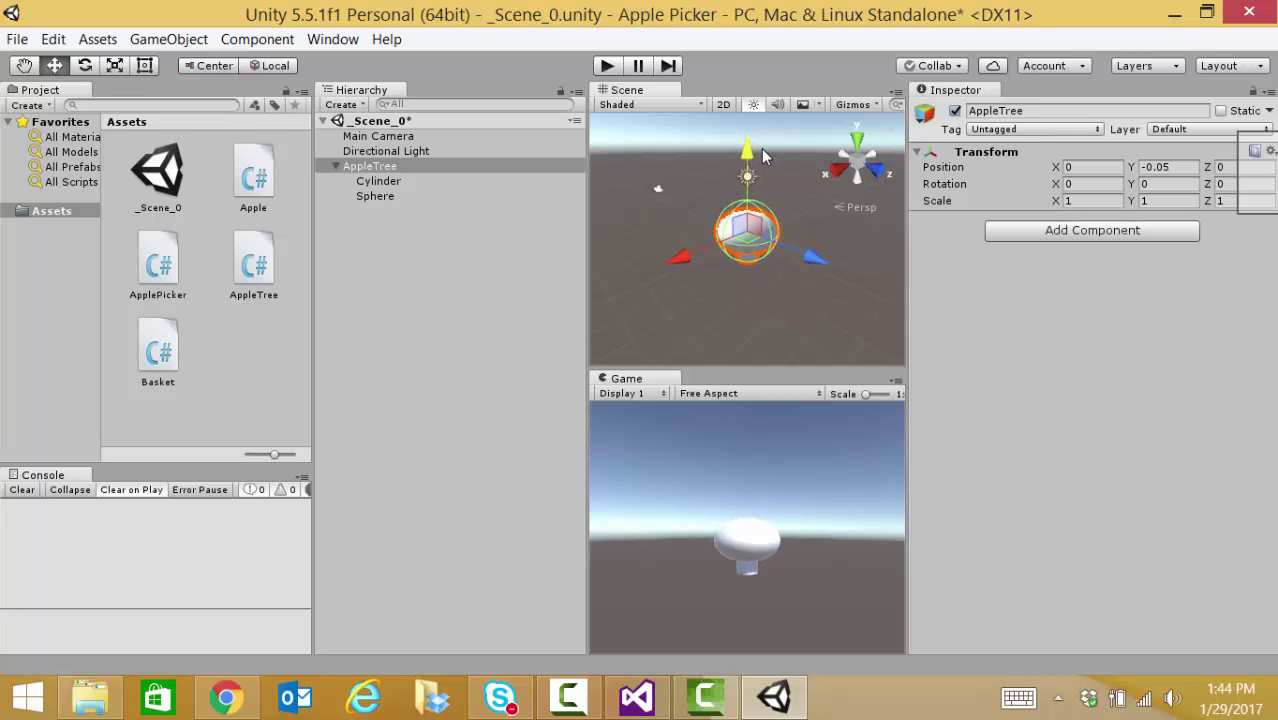
pyautogui.hotkey('ctrl', 'z')
pyautogui.hotkey('ctrl', 'z')
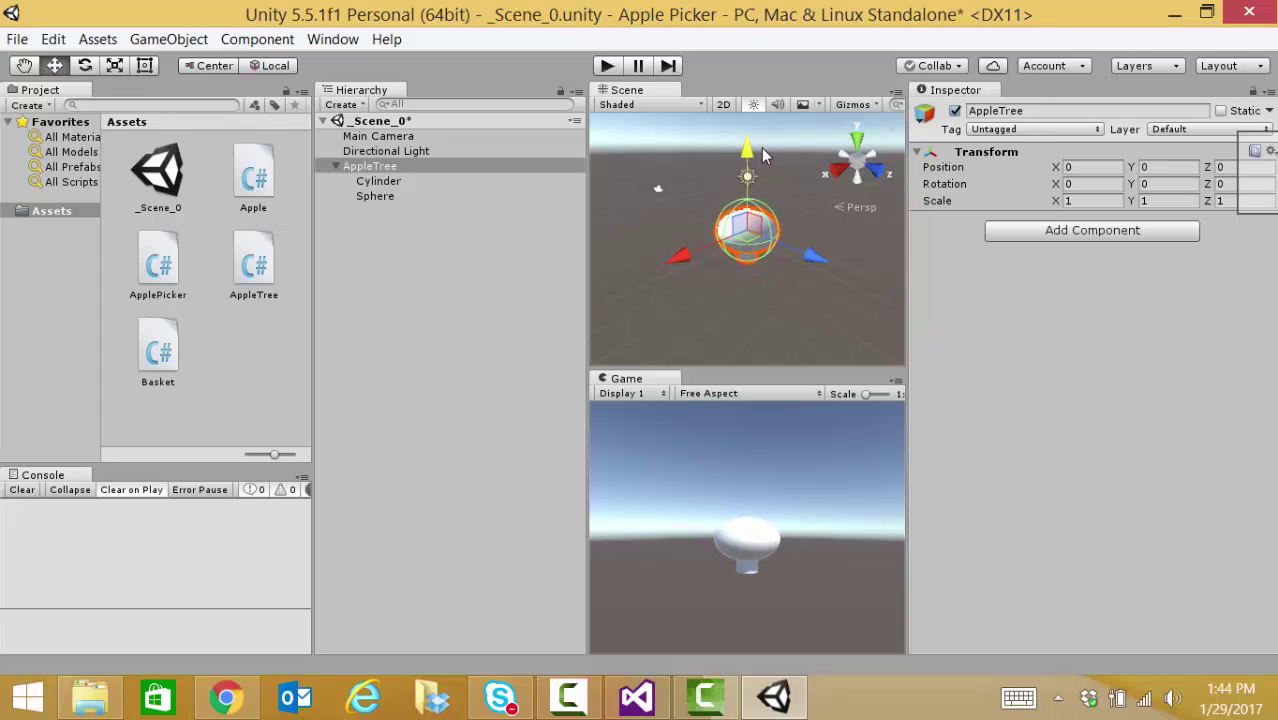
pyautogui.click(1091, 203)
pyautogui.write('2')
pyautogui.press('Tab')
pyautogui.write('2')
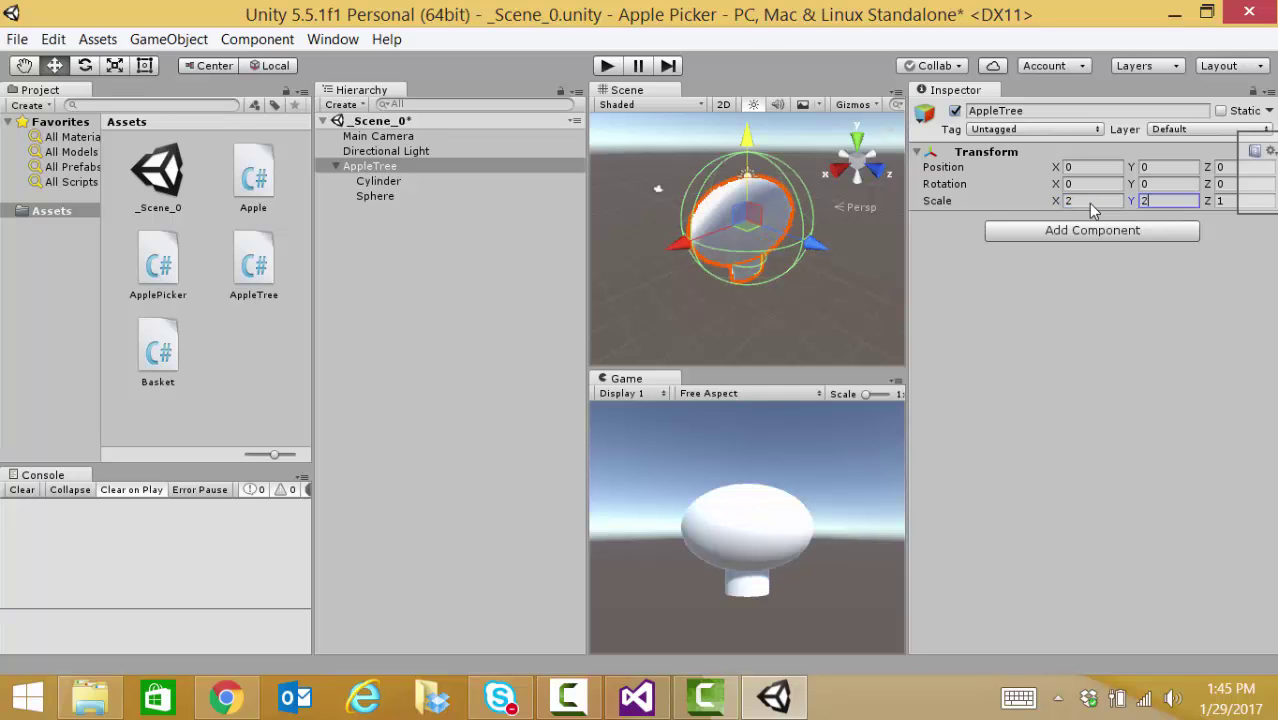
pyautogui.press('Tab')
pyautogui.write('2')
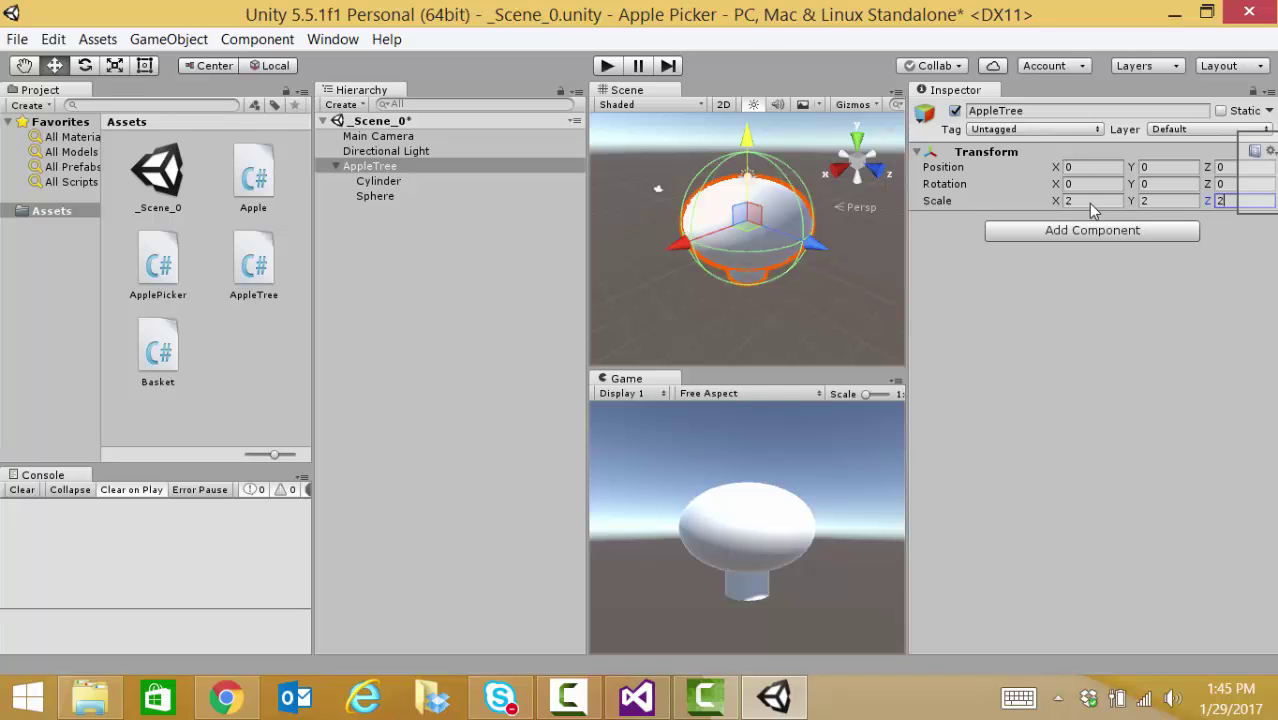
# Step: Create a new material asset named Mat_Wood
pyautogui.click(36, 105)
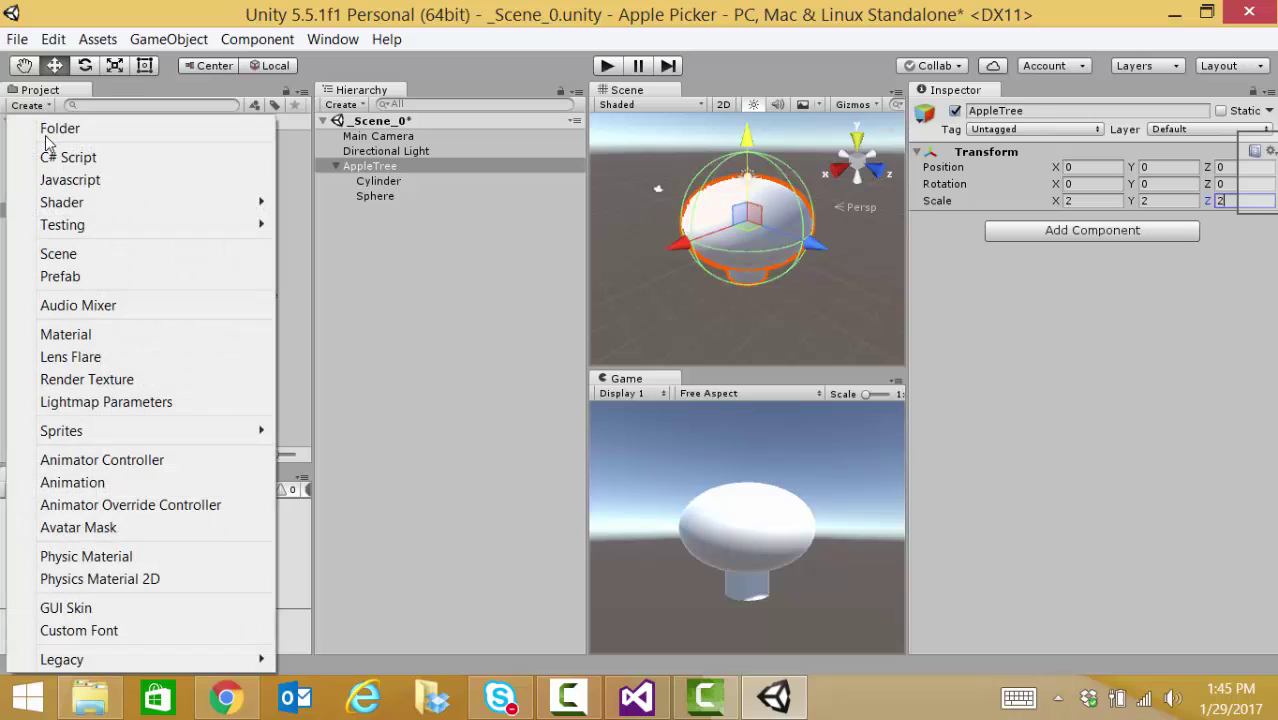
pyautogui.click(91, 334)
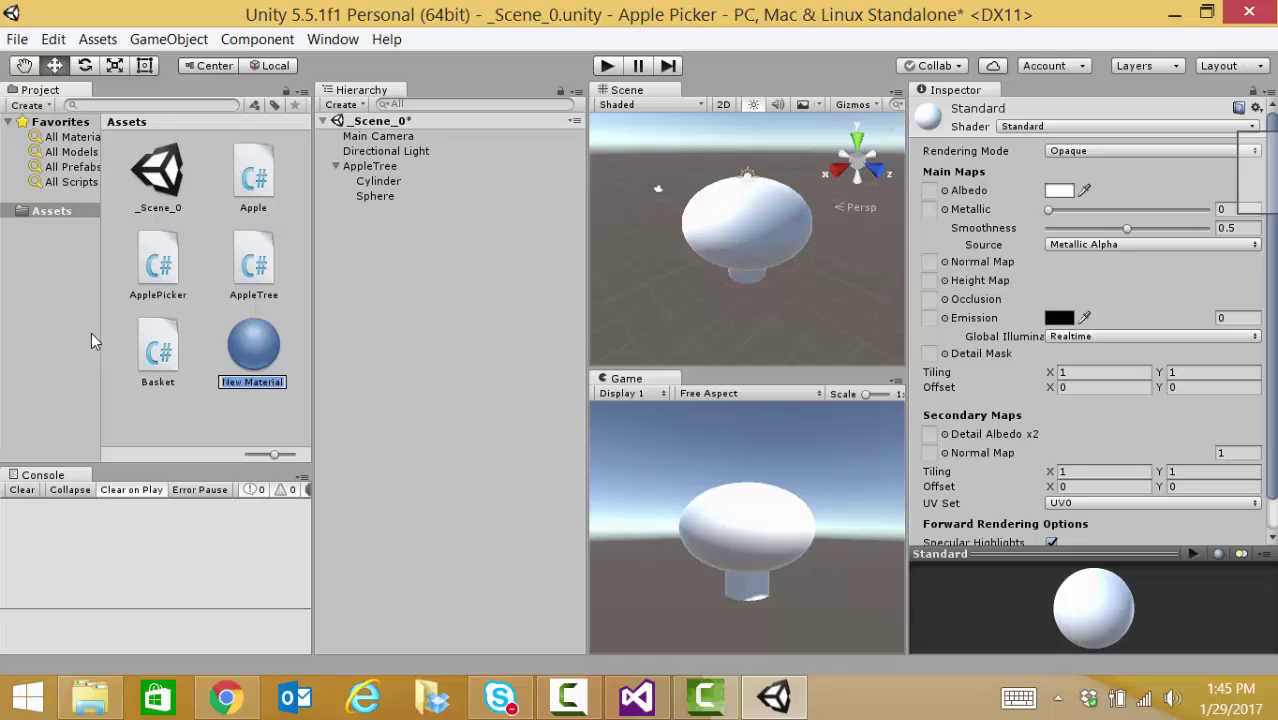
pyautogui.write('Mat_Wood')
pyautogui.press('Return')
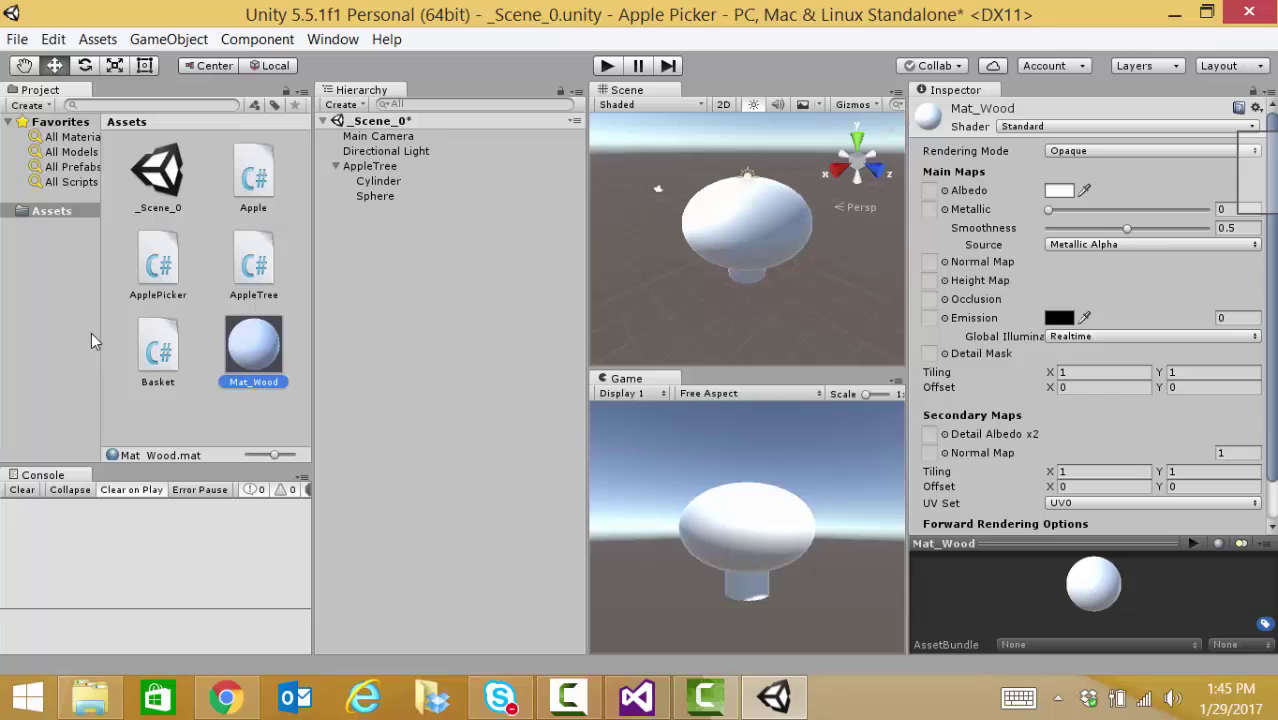
# Step: Set Mat_Wood's albedo to the dark reddish-brown 722222
pyautogui.click(1064, 191)
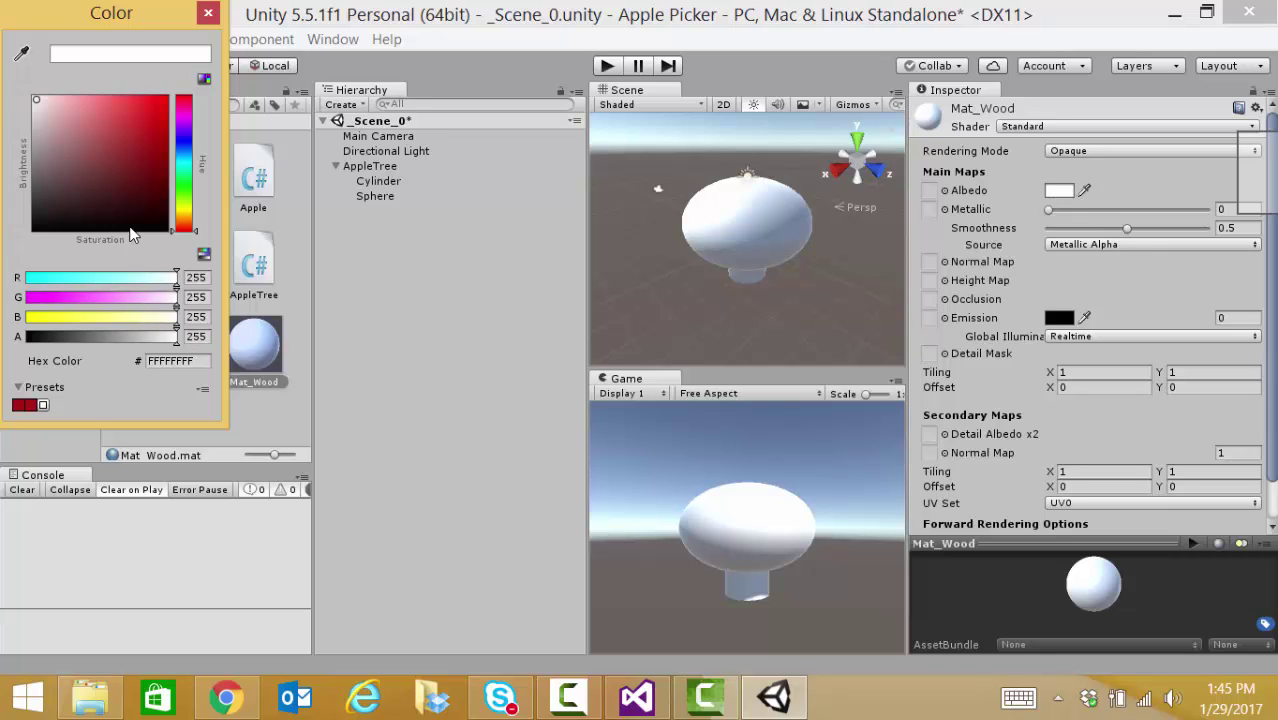
pyautogui.click(87, 160)
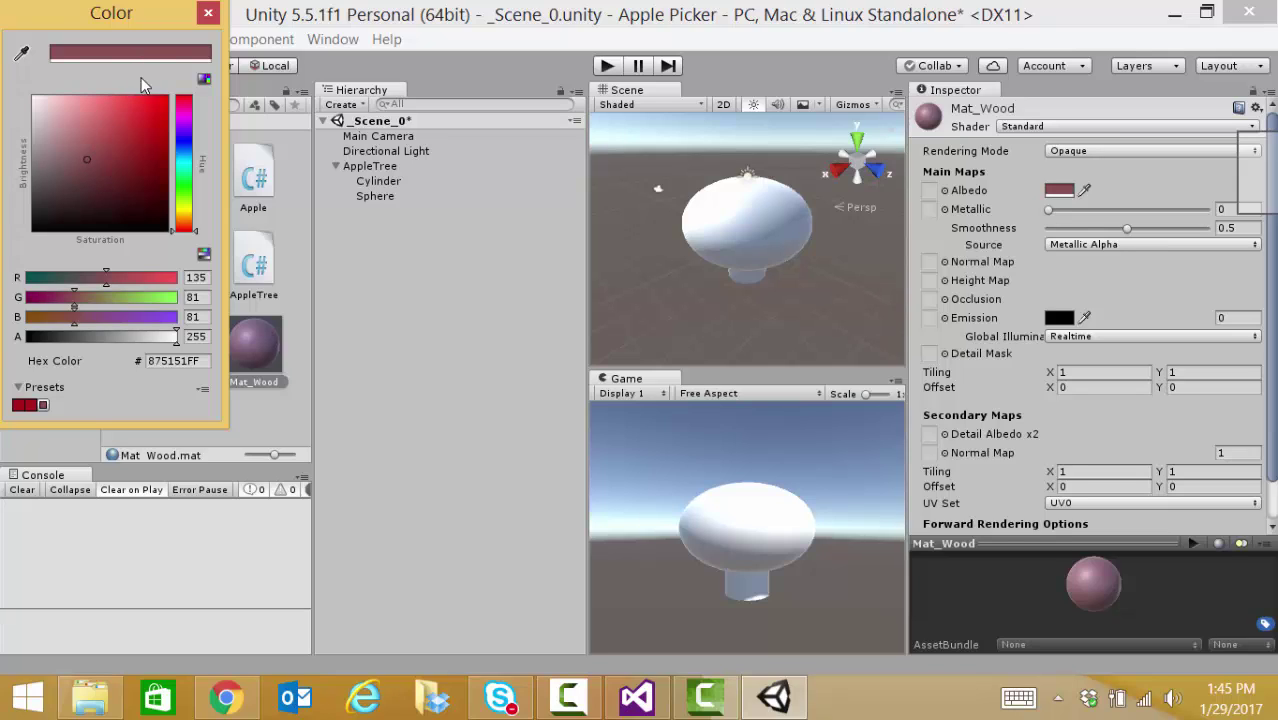
pyautogui.click(131, 176)
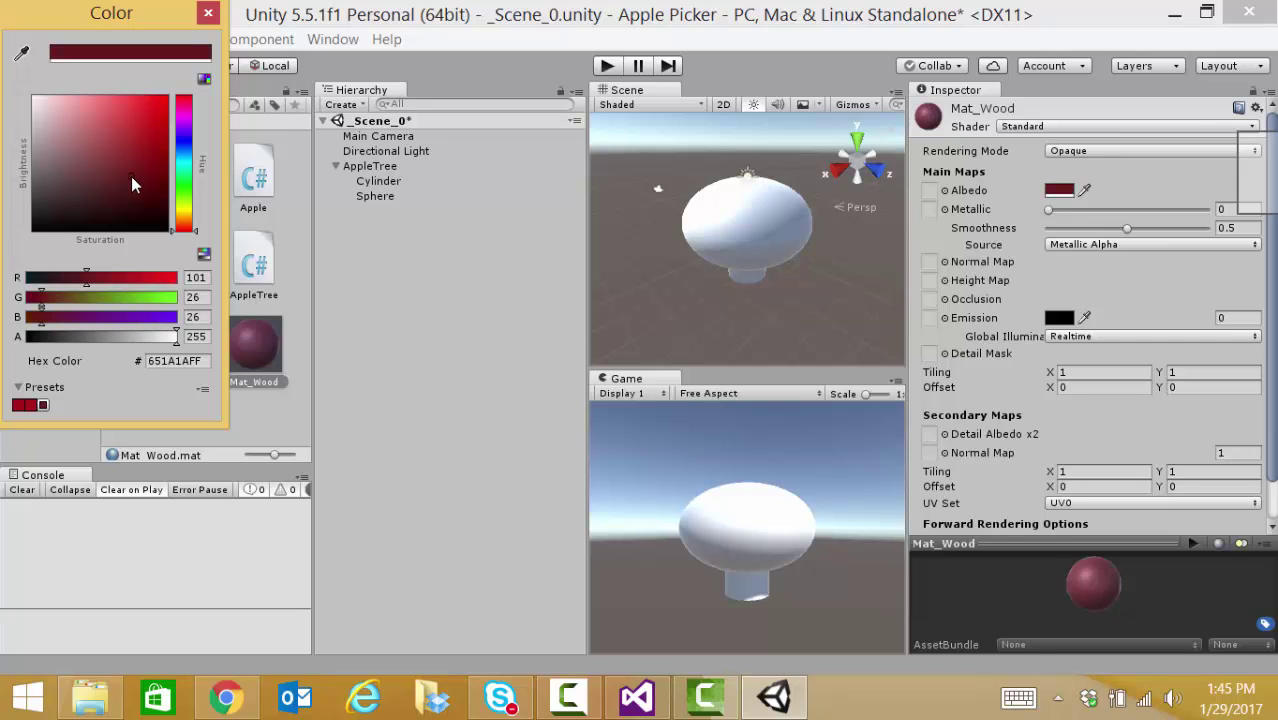
pyautogui.click(125, 171)
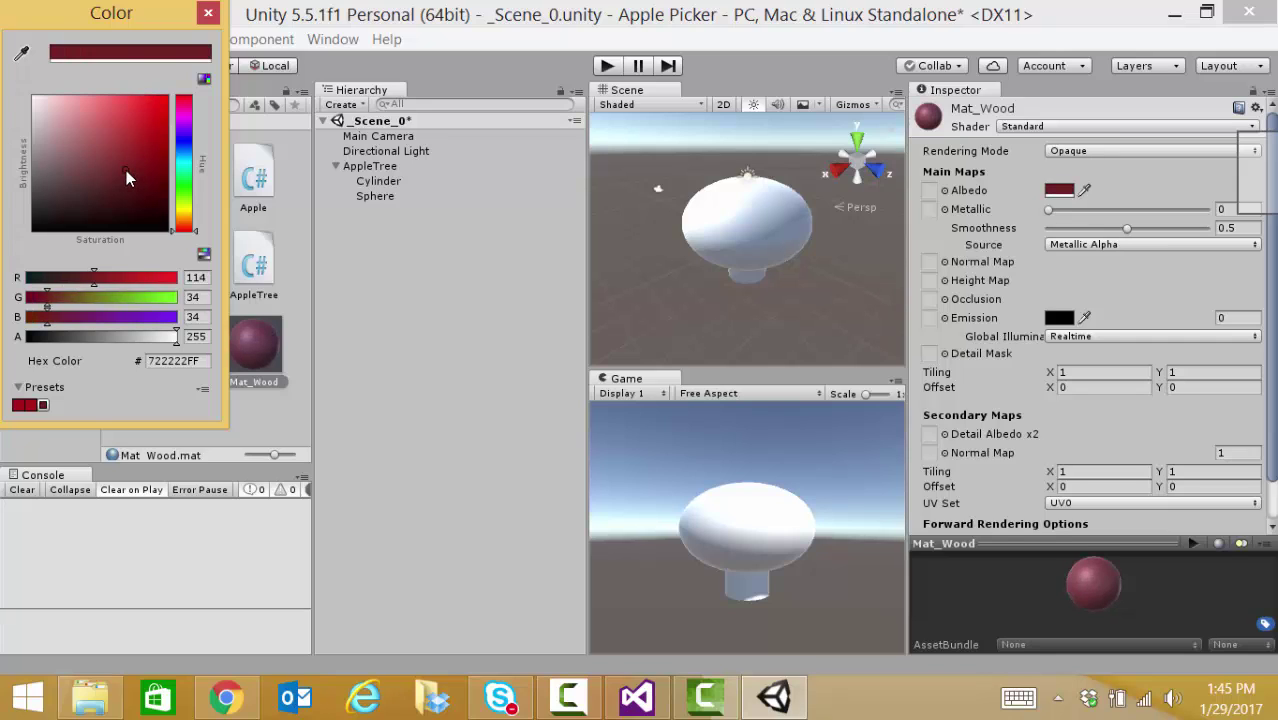
pyautogui.click(208, 14)
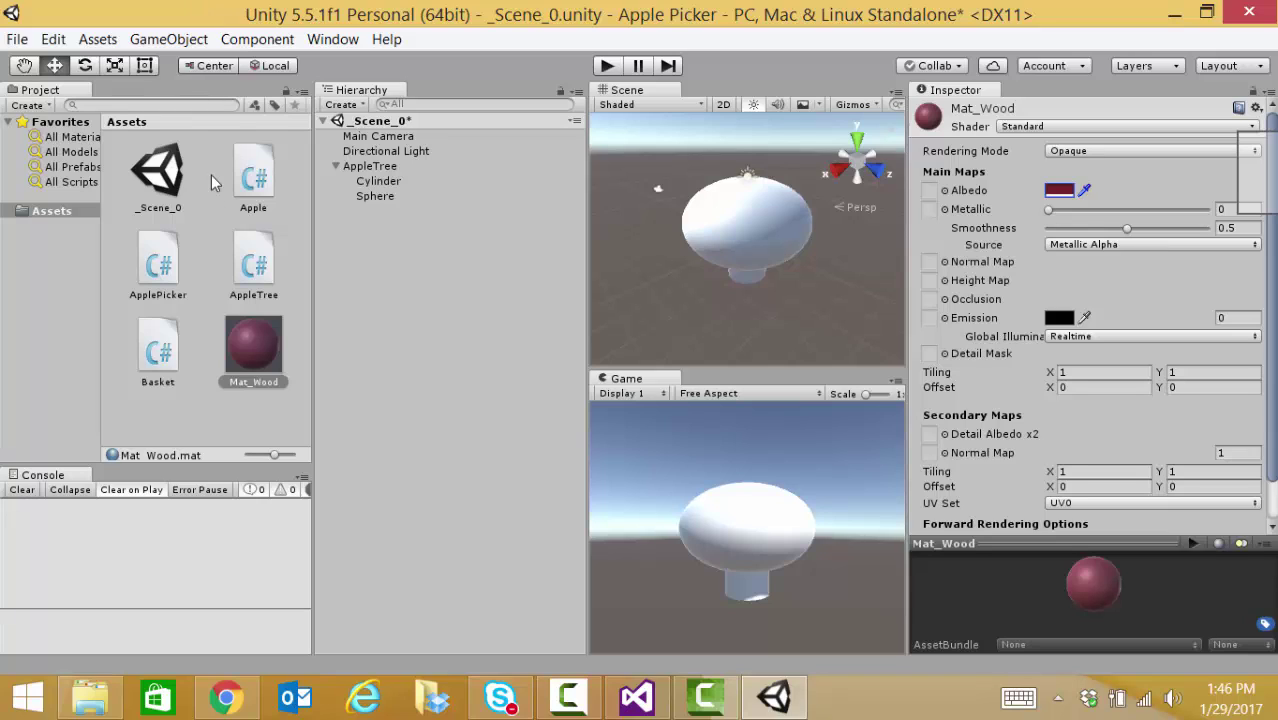
# Step: Apply Mat_Wood to the tree's Cylinder and rename it Trunk
pyautogui.moveTo(270, 342); pyautogui.dragTo(378, 186)
pyautogui.click(376, 183)
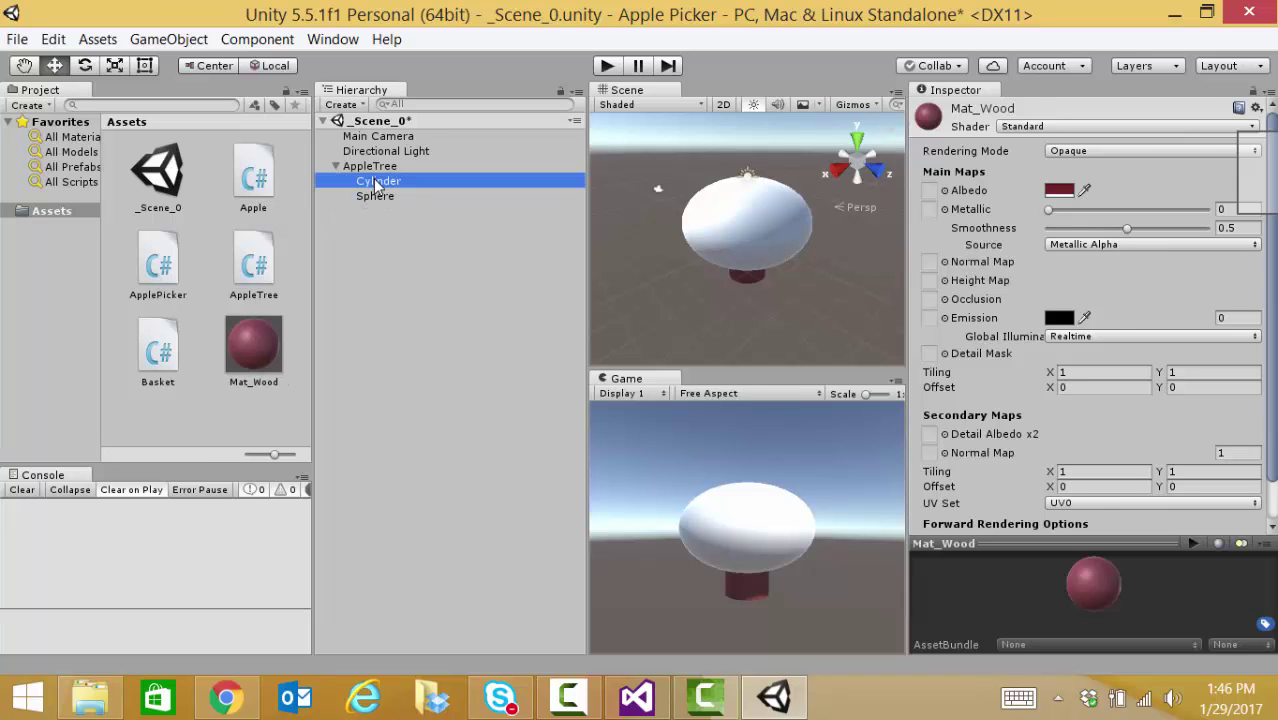
pyautogui.click(376, 183)
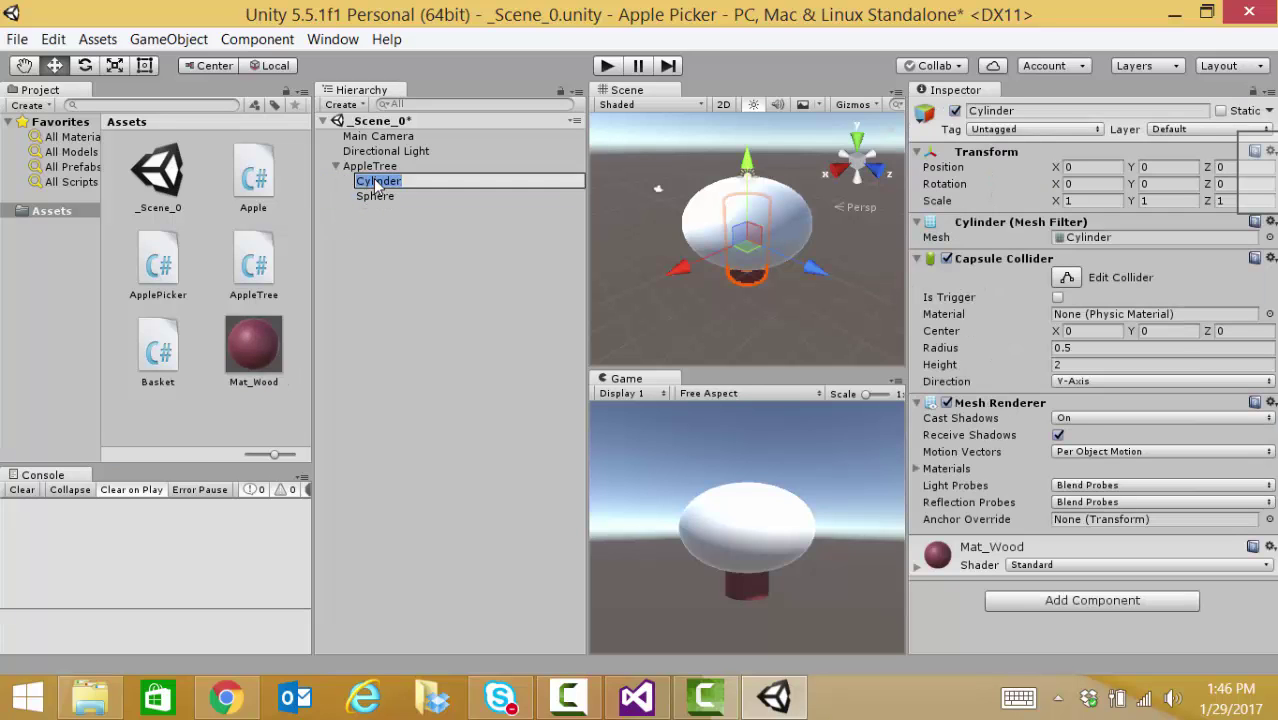
pyautogui.write('Trunk')
pyautogui.press('Return')
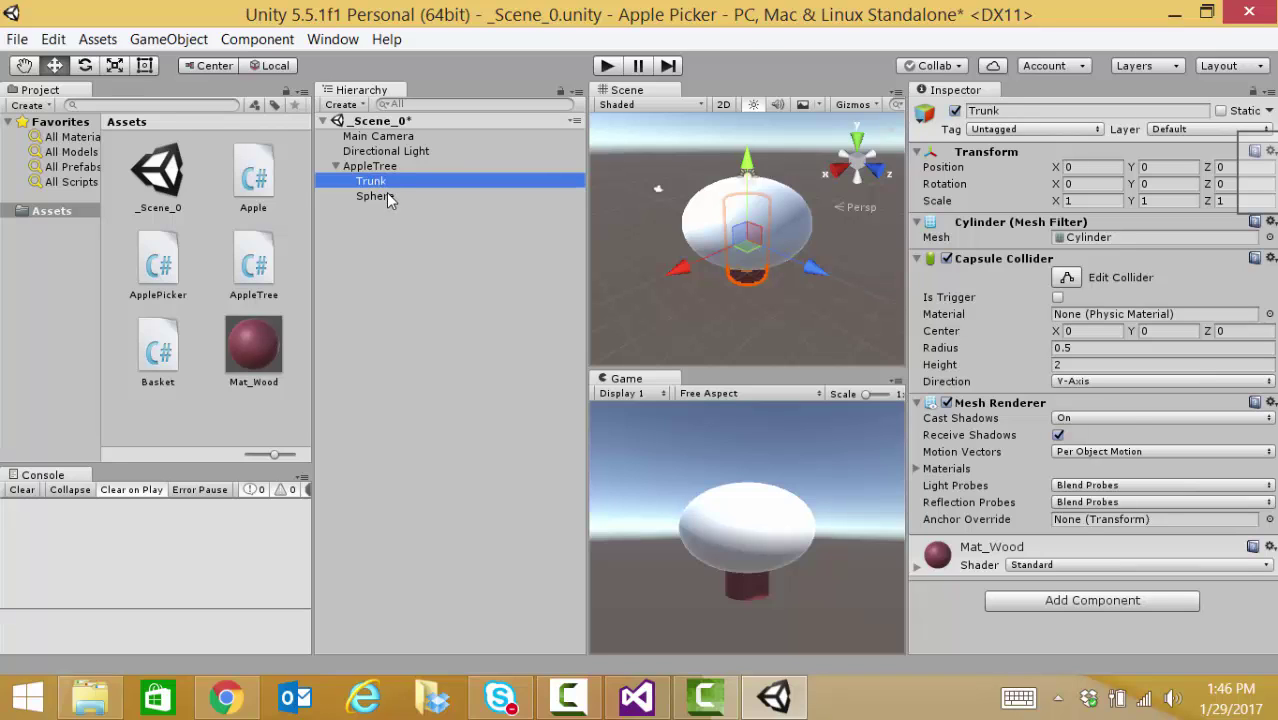
# Step: Rename the tree's Sphere to TreeTop and reselect the Mat_Wood material
pyautogui.click(388, 197)
pyautogui.press('f')
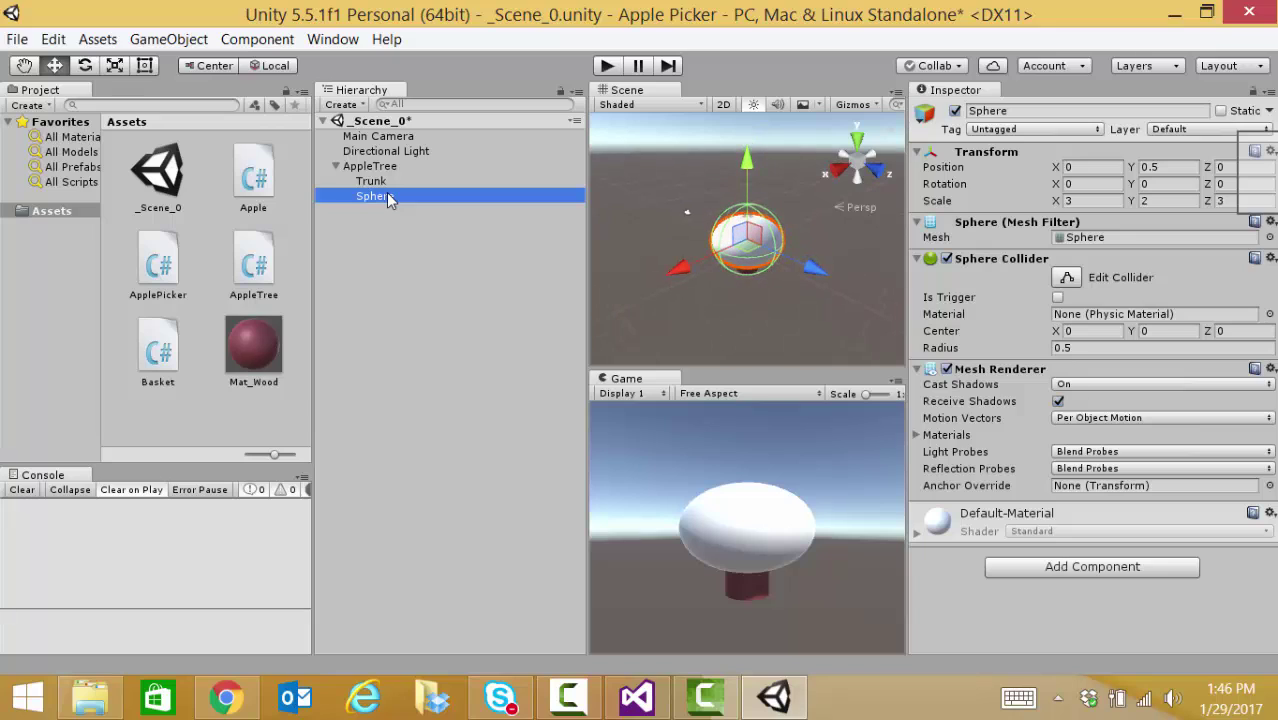
pyautogui.click(388, 197)
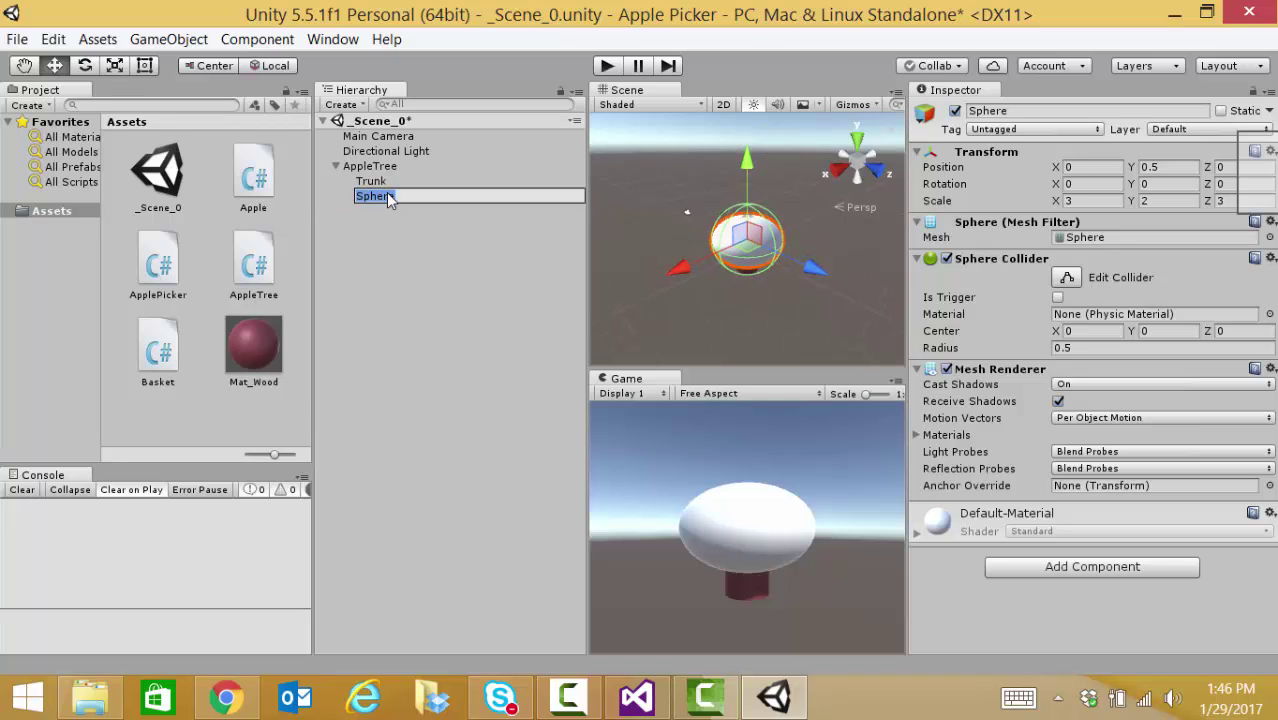
pyautogui.write('TreeTop')
pyautogui.press('Return')
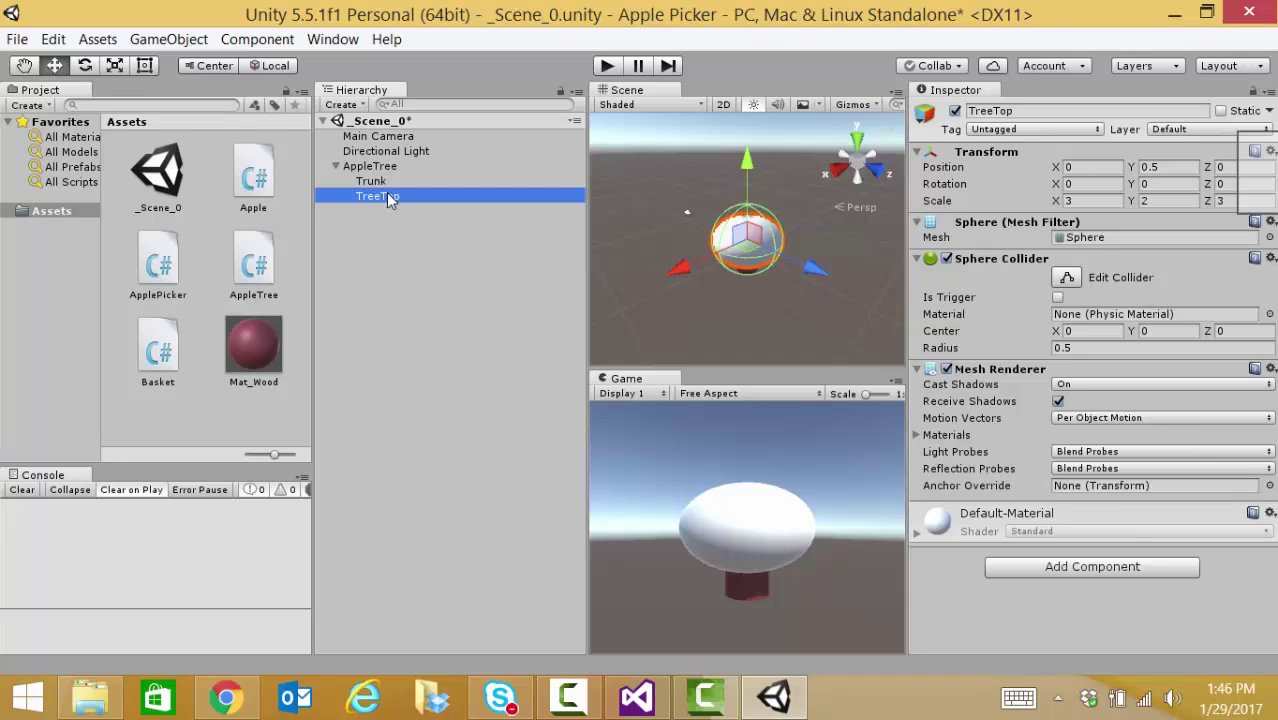
pyautogui.click(269, 344)
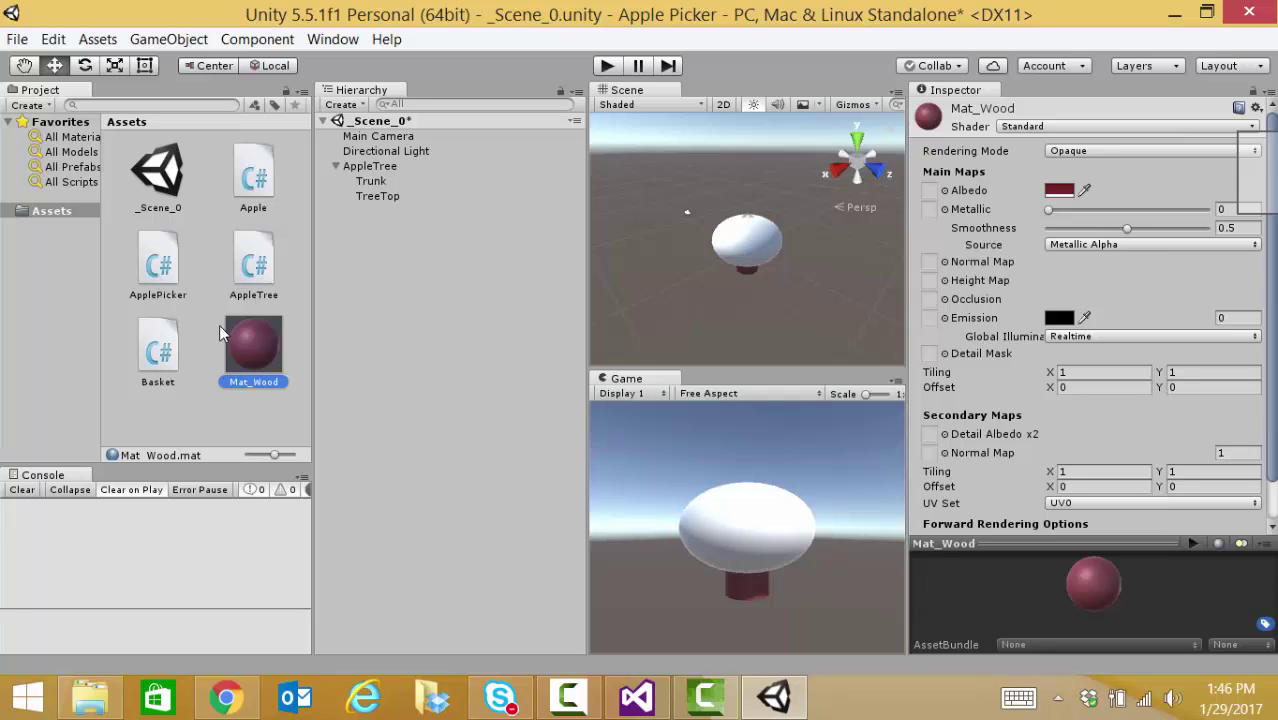
# Step: Create another material asset named Mat_Leaves
pyautogui.click(33, 106)
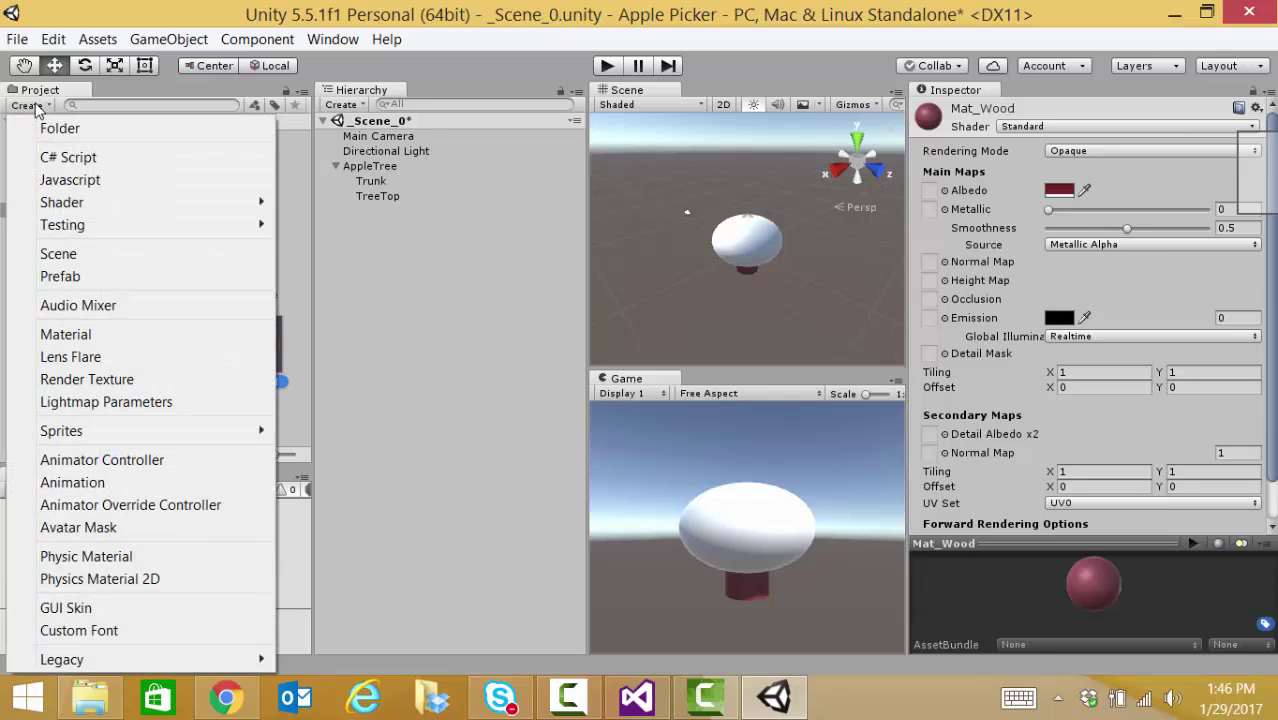
pyautogui.click(64, 335)
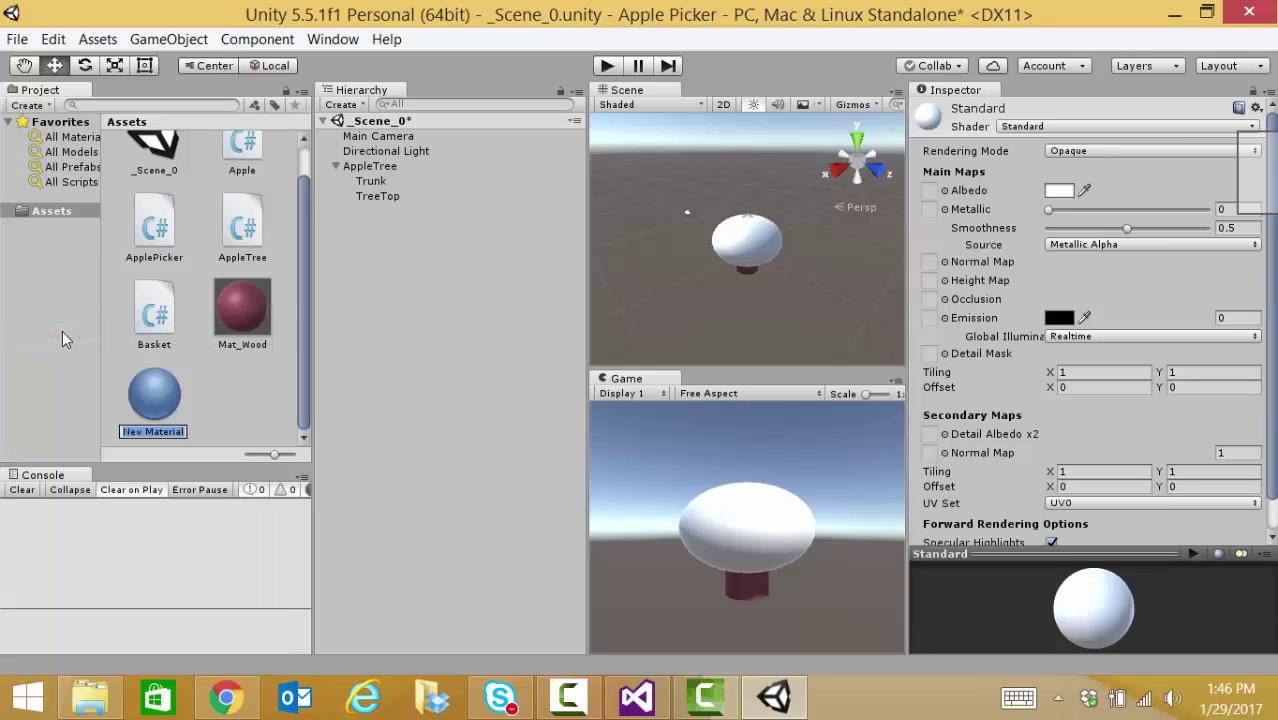
pyautogui.write('Mat_Leaves')
pyautogui.press('Return')
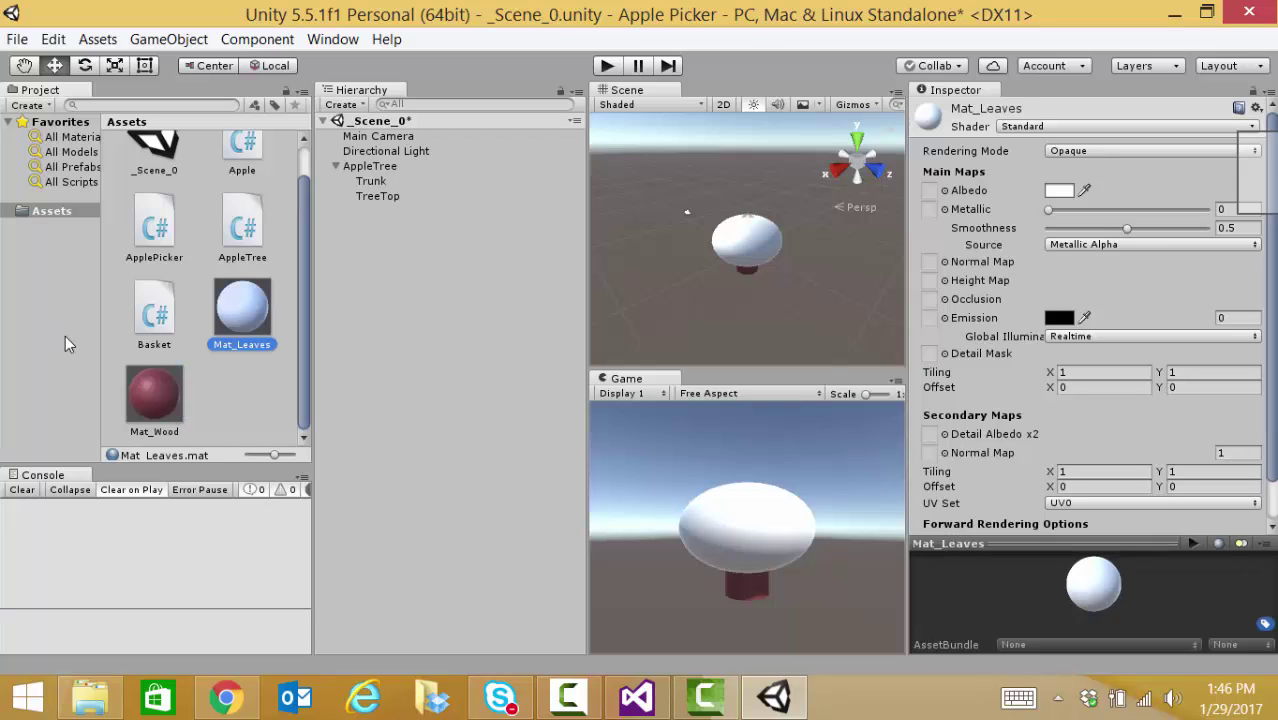
# Step: Give Mat_Leaves a leafy green albedo of 24A34D, with green raised to 163
pyautogui.click(1062, 191)
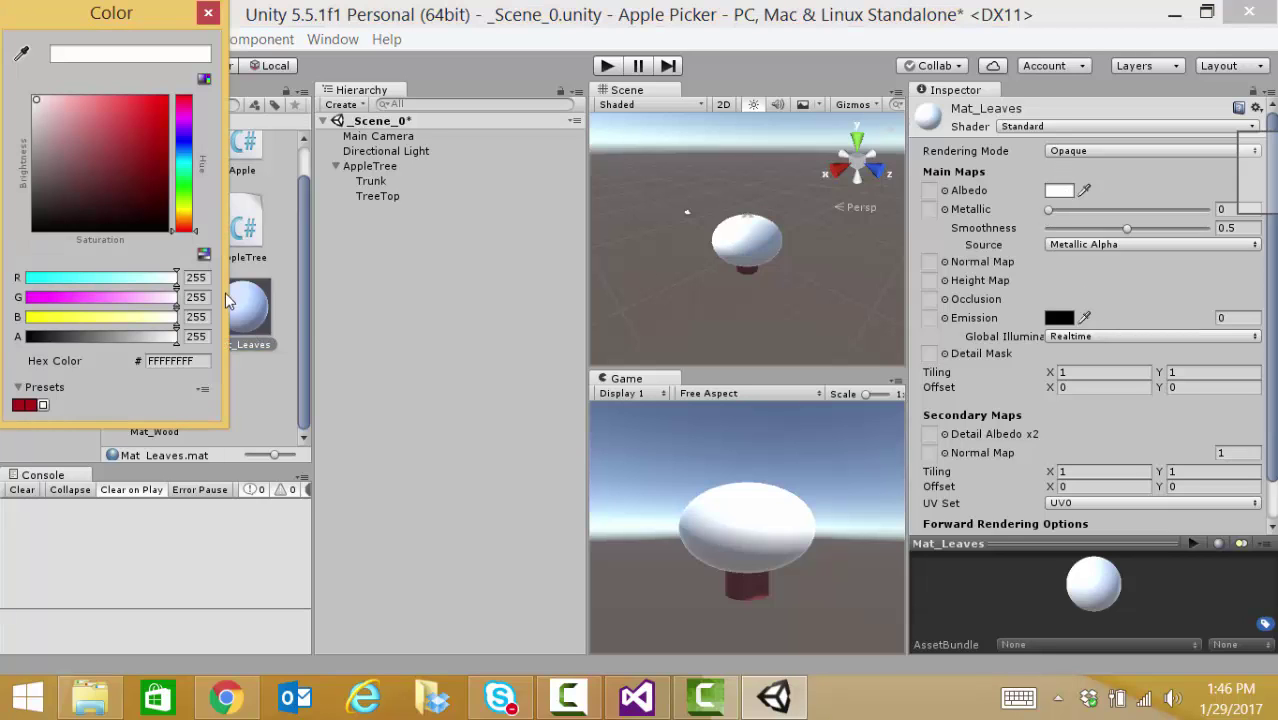
pyautogui.click(184, 169)
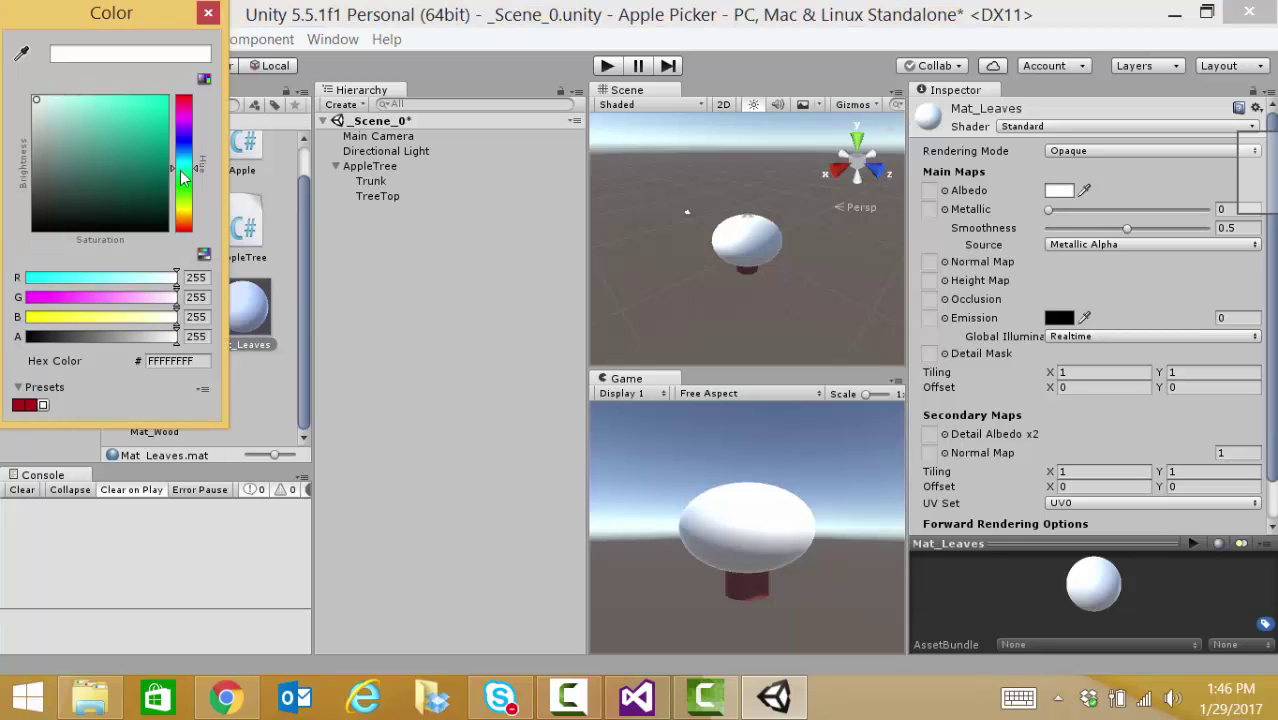
pyautogui.click(113, 173)
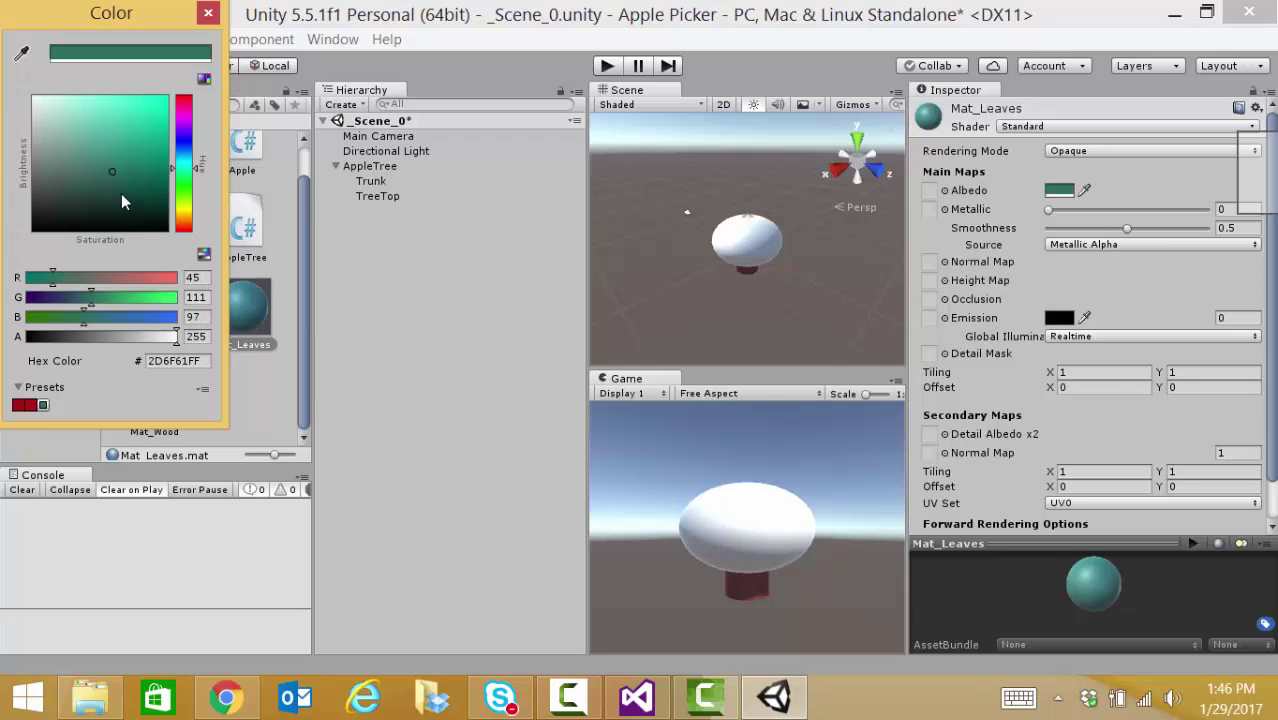
pyautogui.click(121, 198)
pyautogui.click(116, 184)
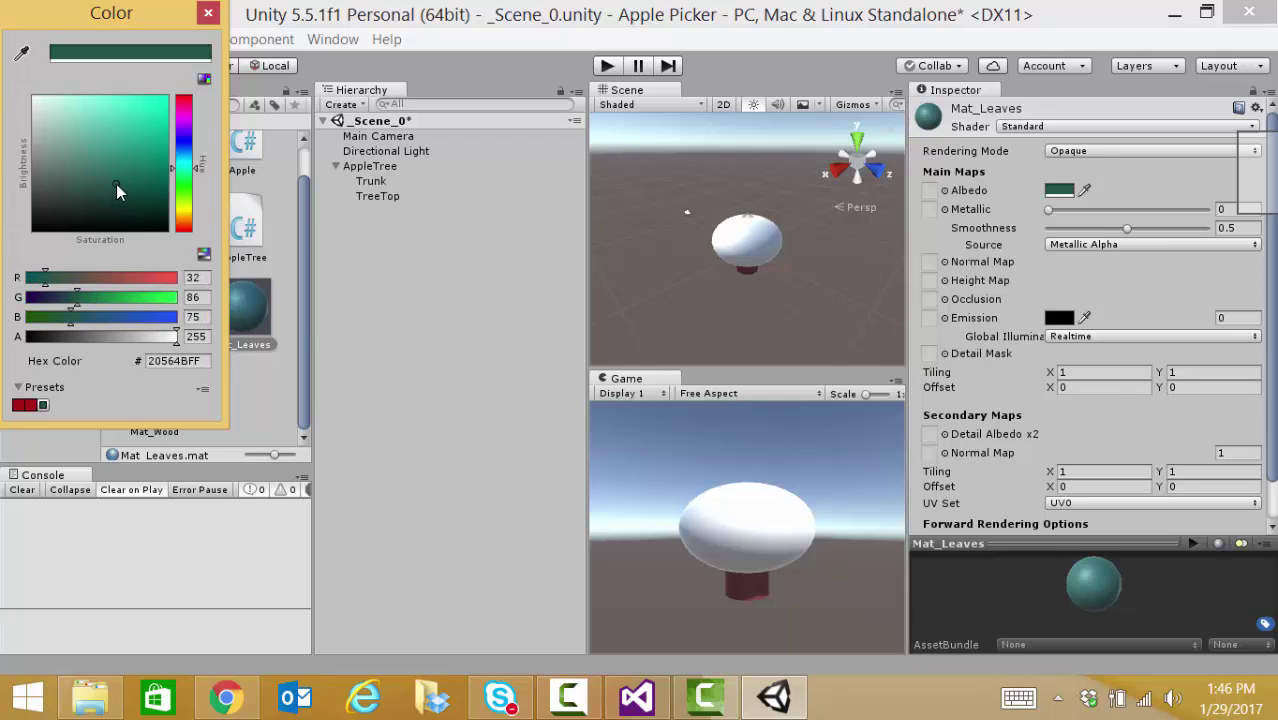
pyautogui.click(112, 211)
pyautogui.click(88, 173)
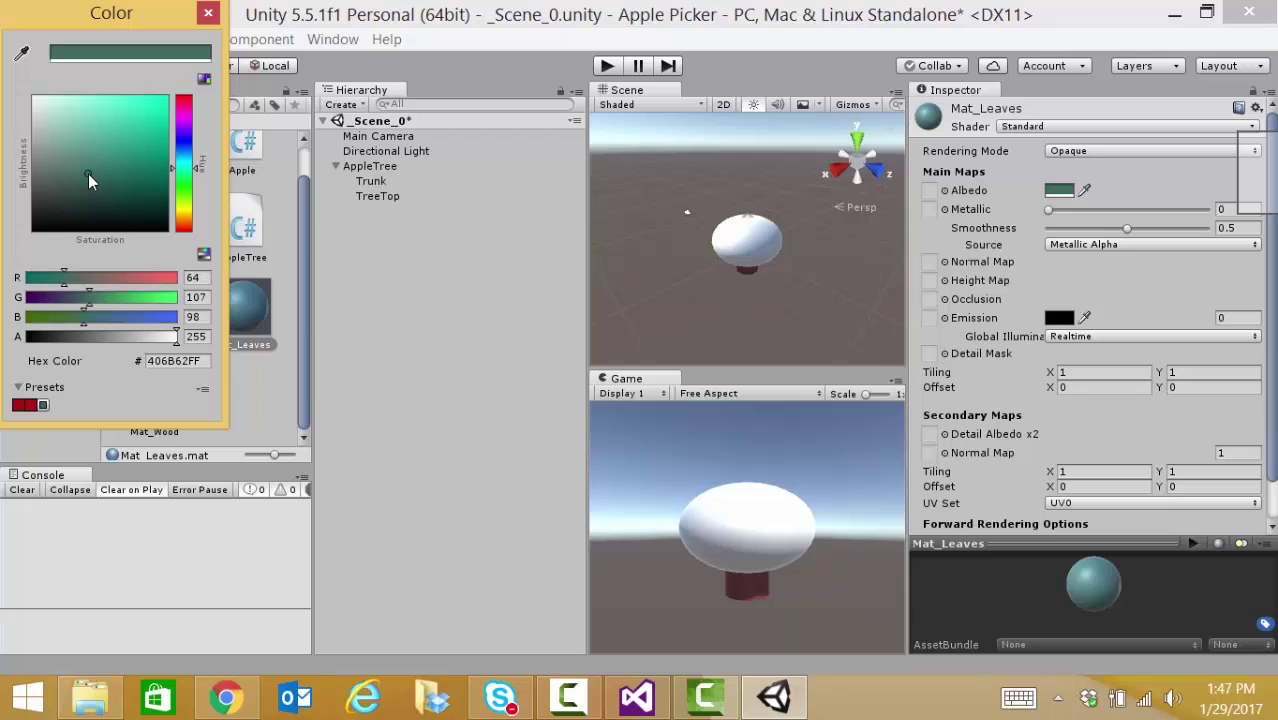
pyautogui.click(112, 185)
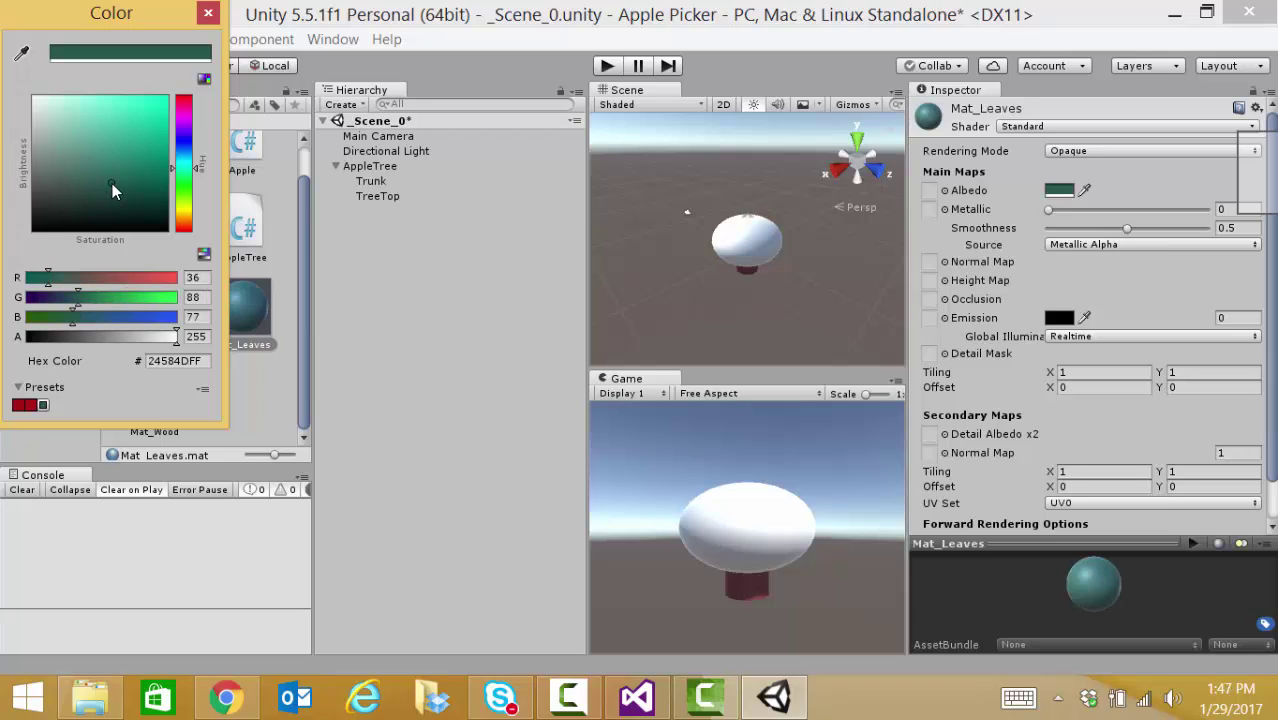
pyautogui.click(113, 297)
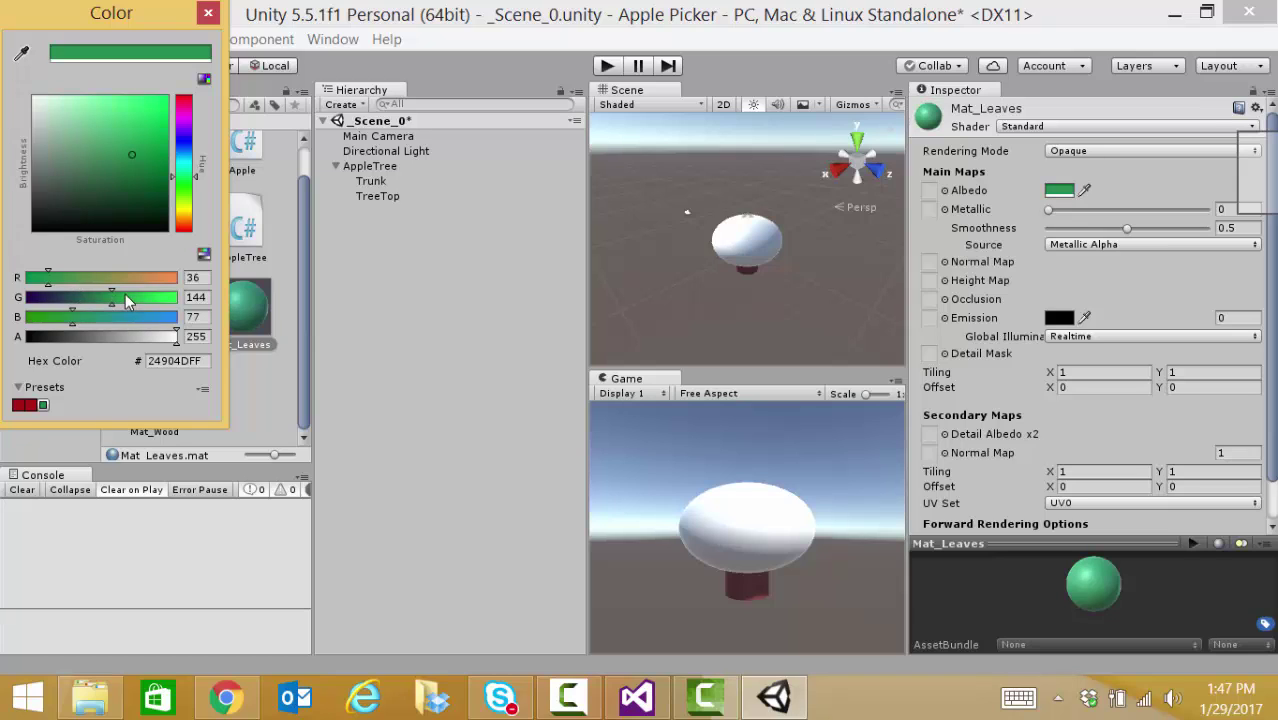
pyautogui.click(125, 294)
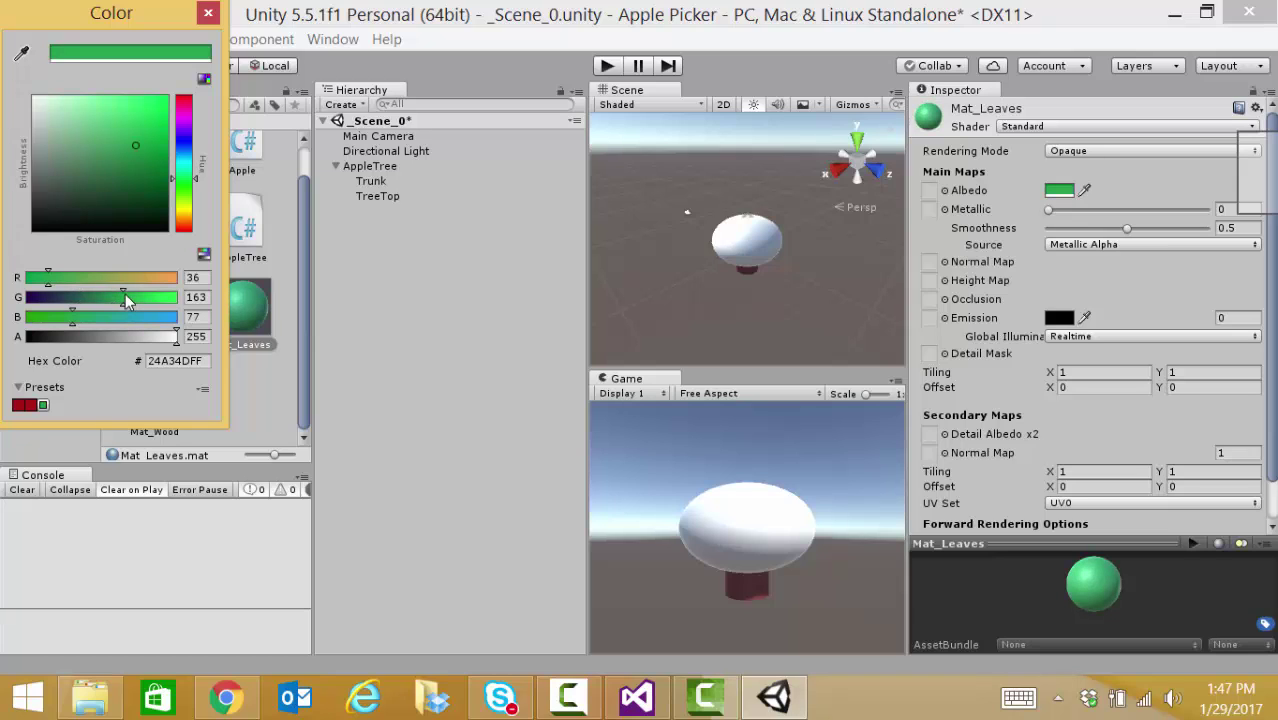
pyautogui.click(208, 13)
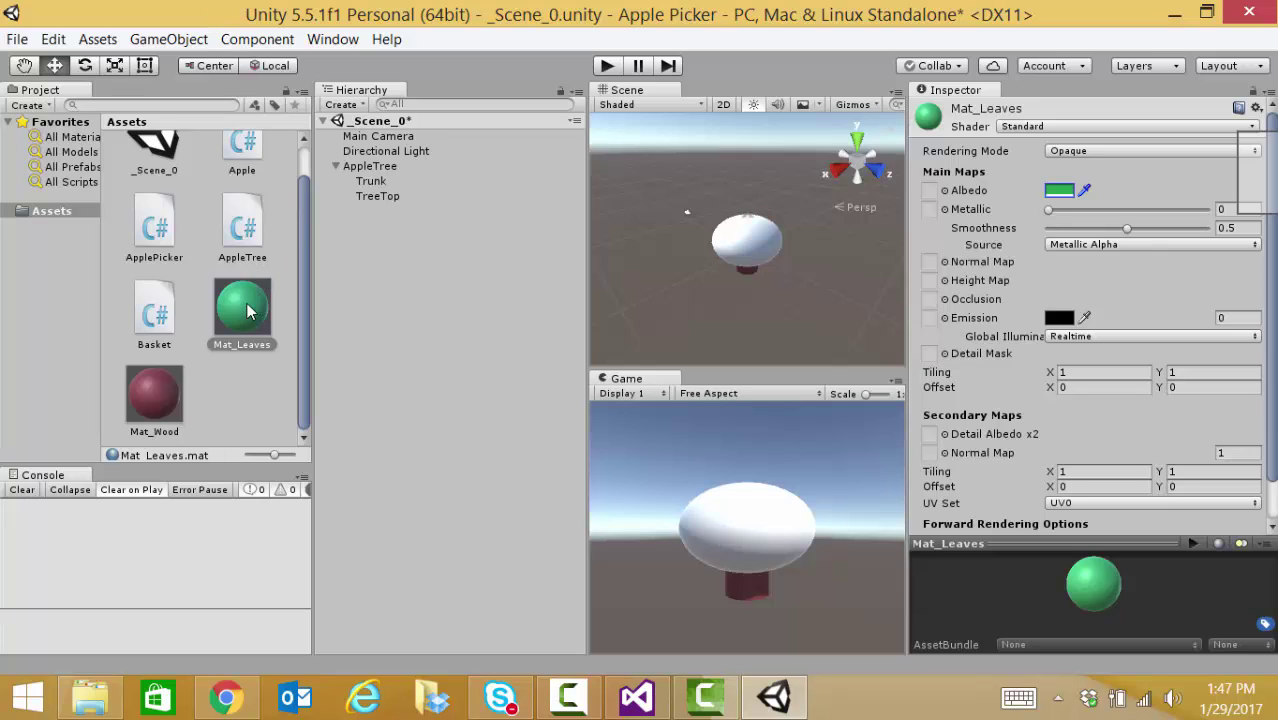
# Step: Apply the green Mat_Leaves material to the TreeTop
pyautogui.moveTo(248, 312); pyautogui.dragTo(384, 198)
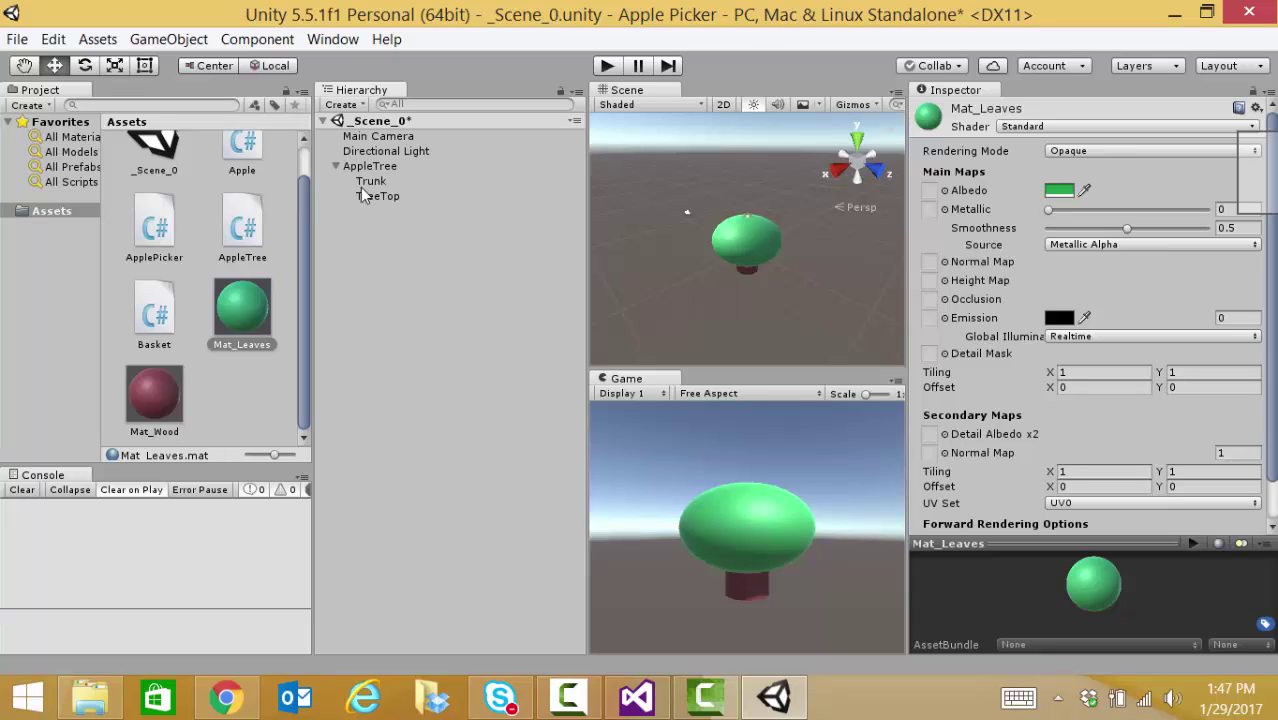
# Step: Save AppleTree as a prefab in the Assets folder
pyautogui.moveTo(370, 170); pyautogui.dragTo(222, 380)
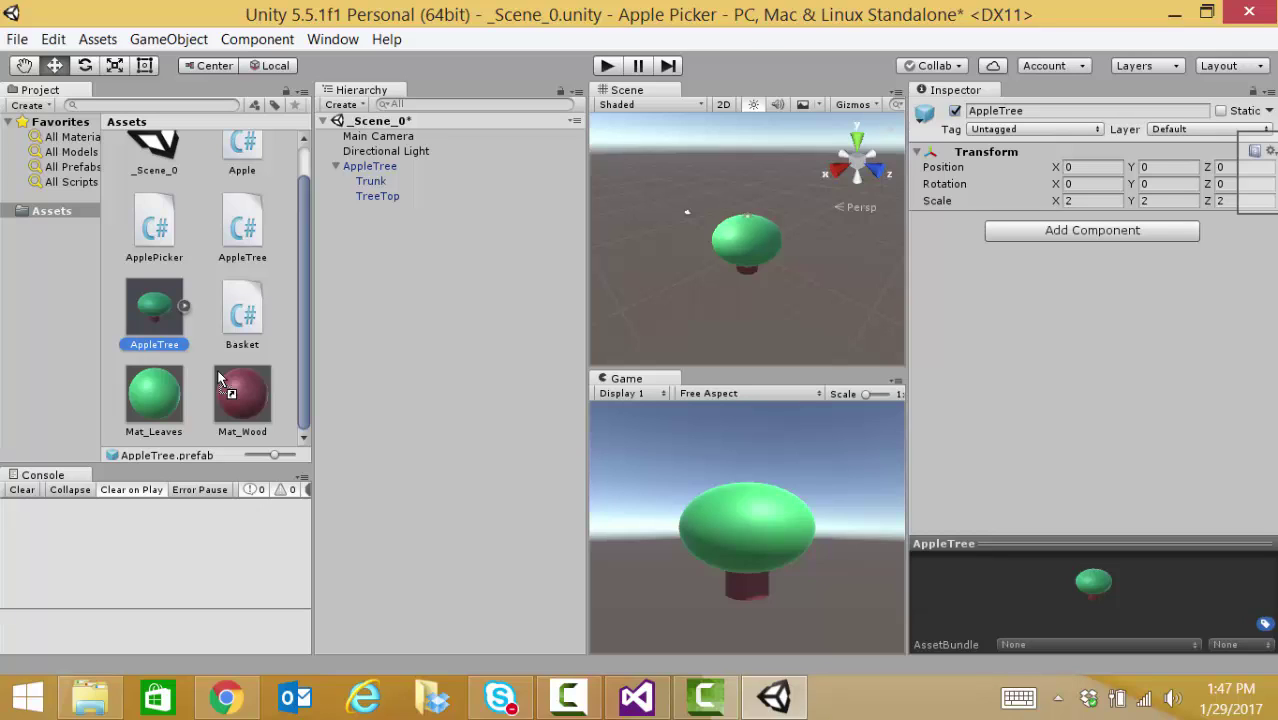
# Step: Add a Directional Light to _Scene_0 and set its Position Y to 10
pyautogui.click(341, 105)
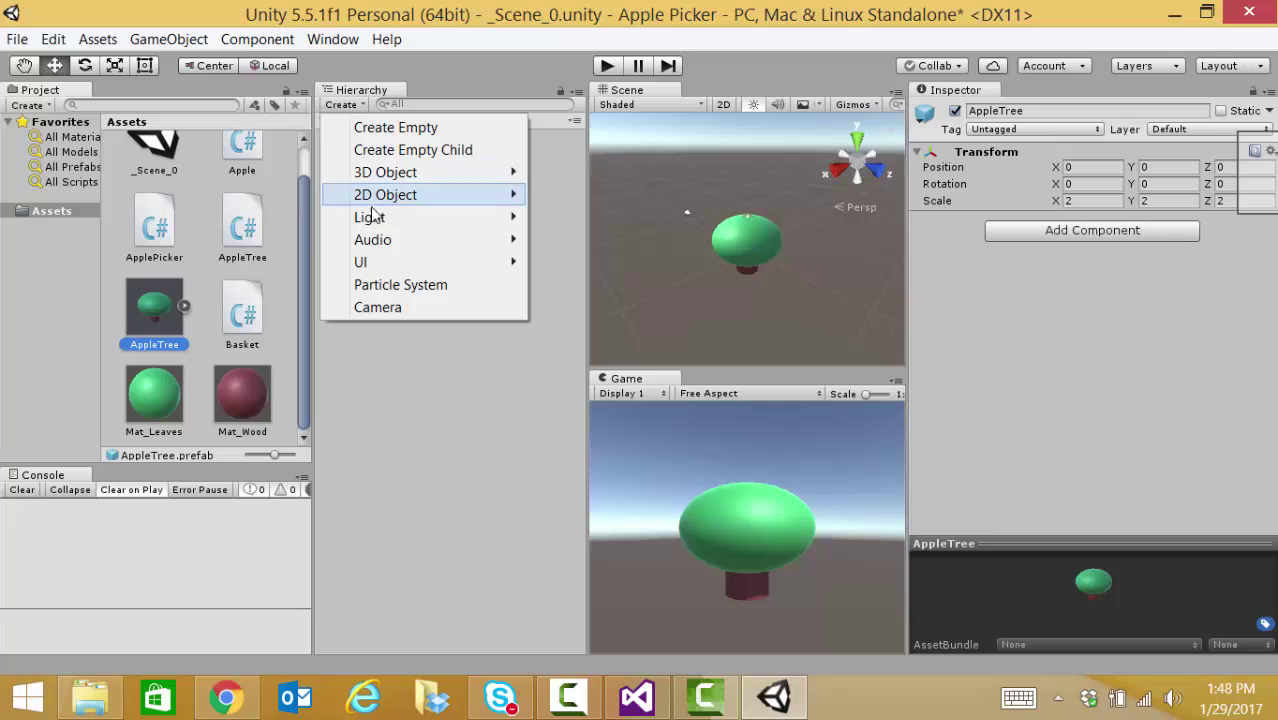
pyautogui.moveTo(368, 217)
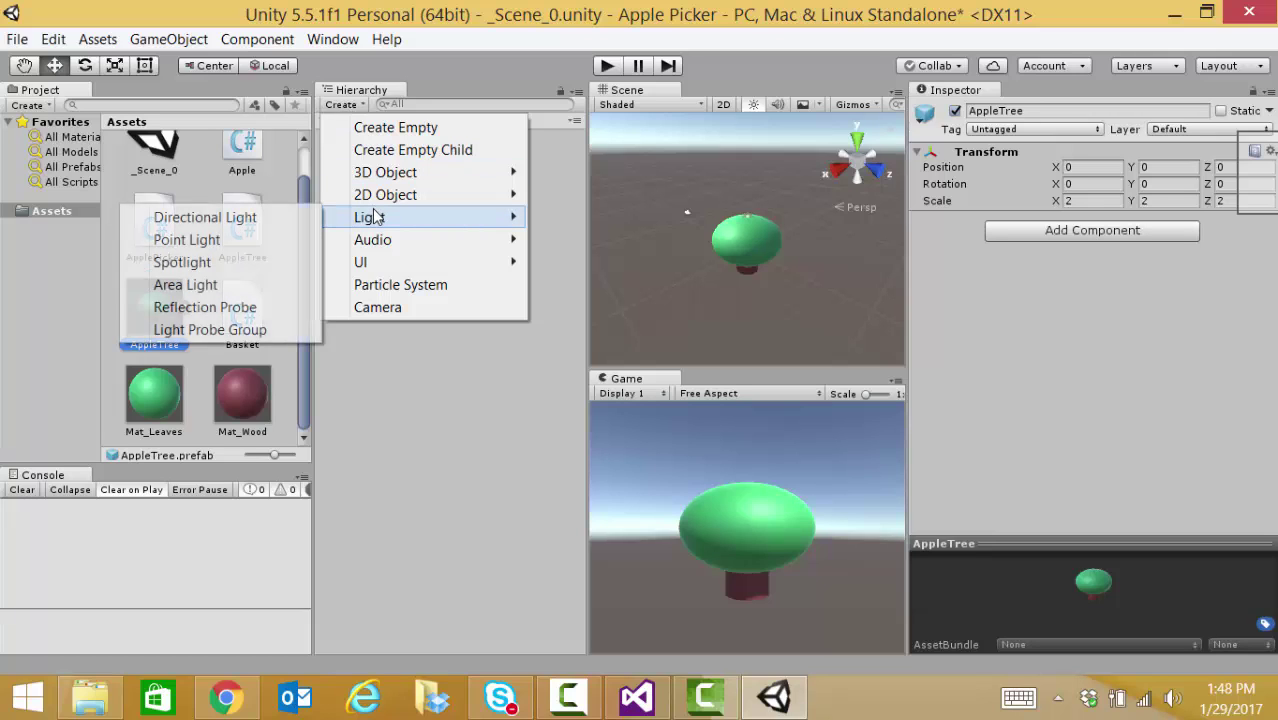
pyautogui.click(270, 219)
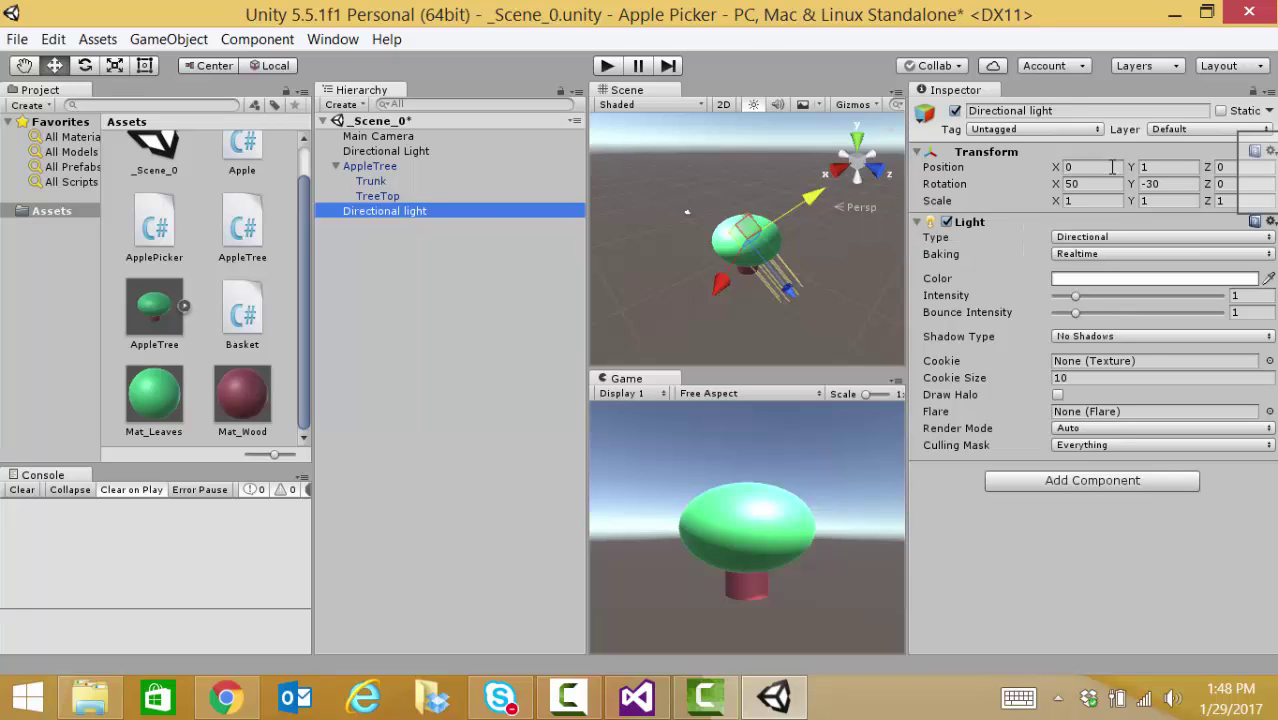
pyautogui.click(1152, 168)
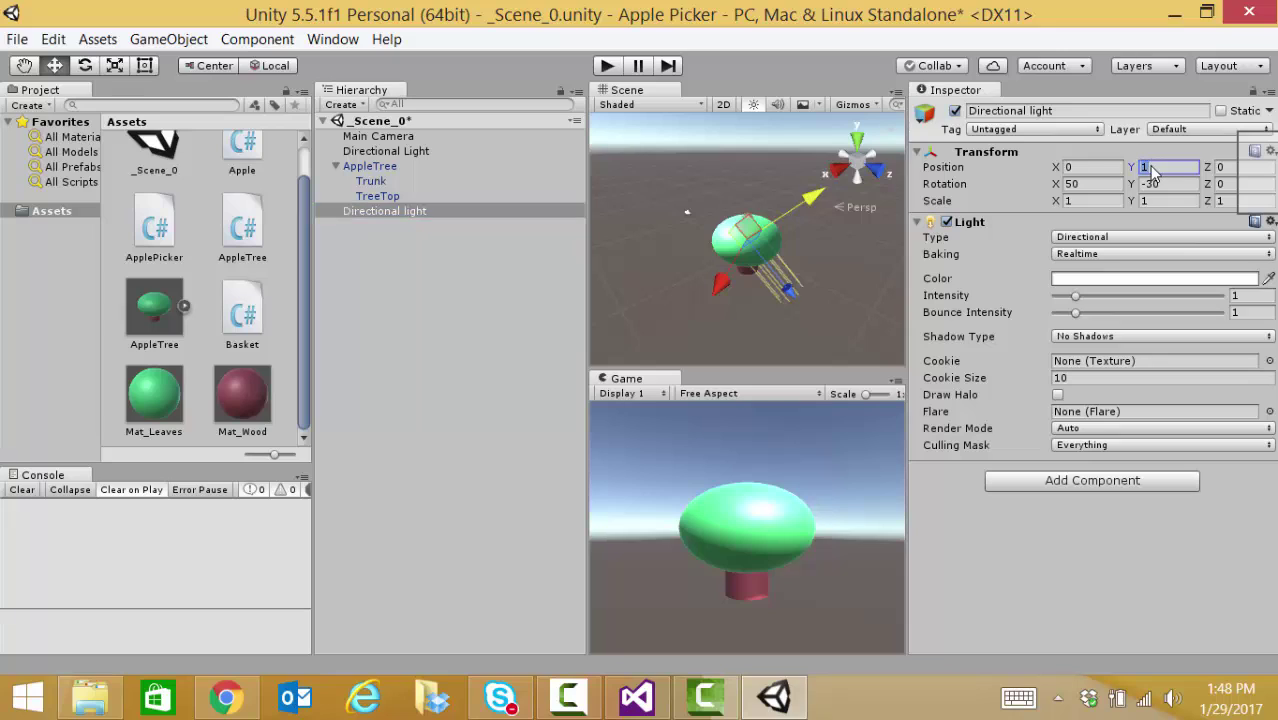
pyautogui.write('10')
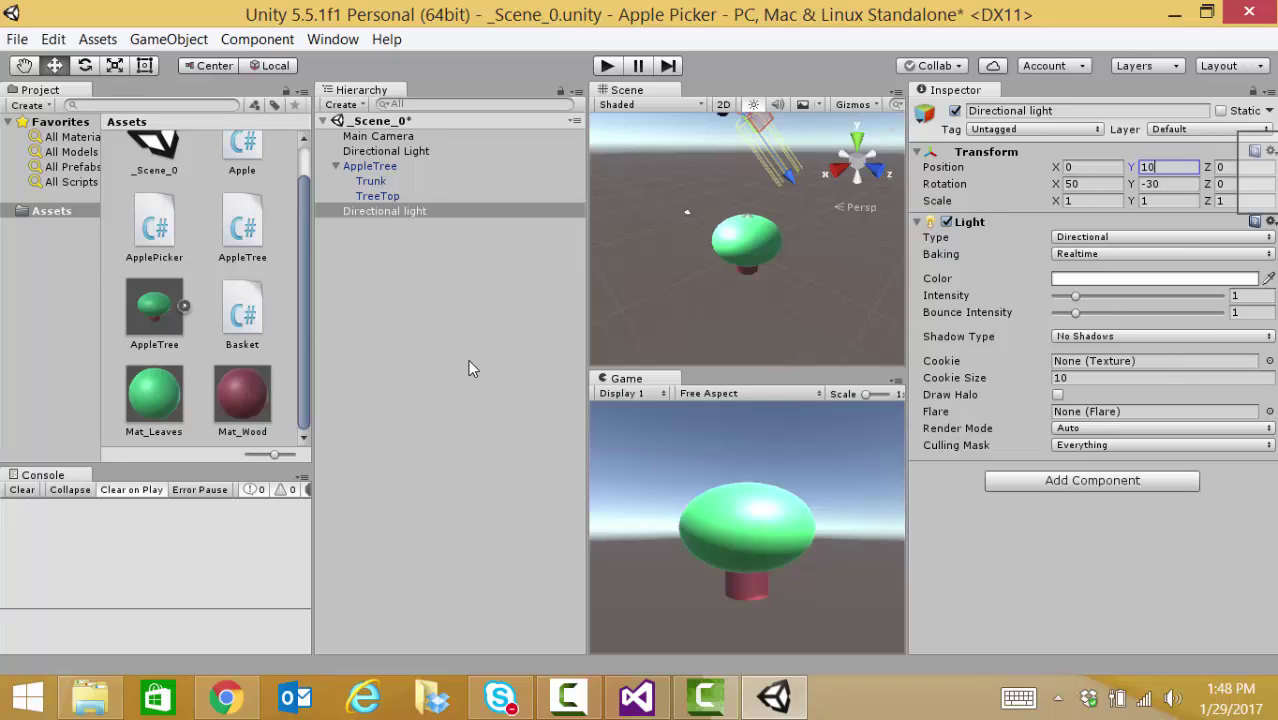
# Step: Set AppleTree's Transform Position Y to 4, placing it at 0, 4, 0
pyautogui.click(359, 168)
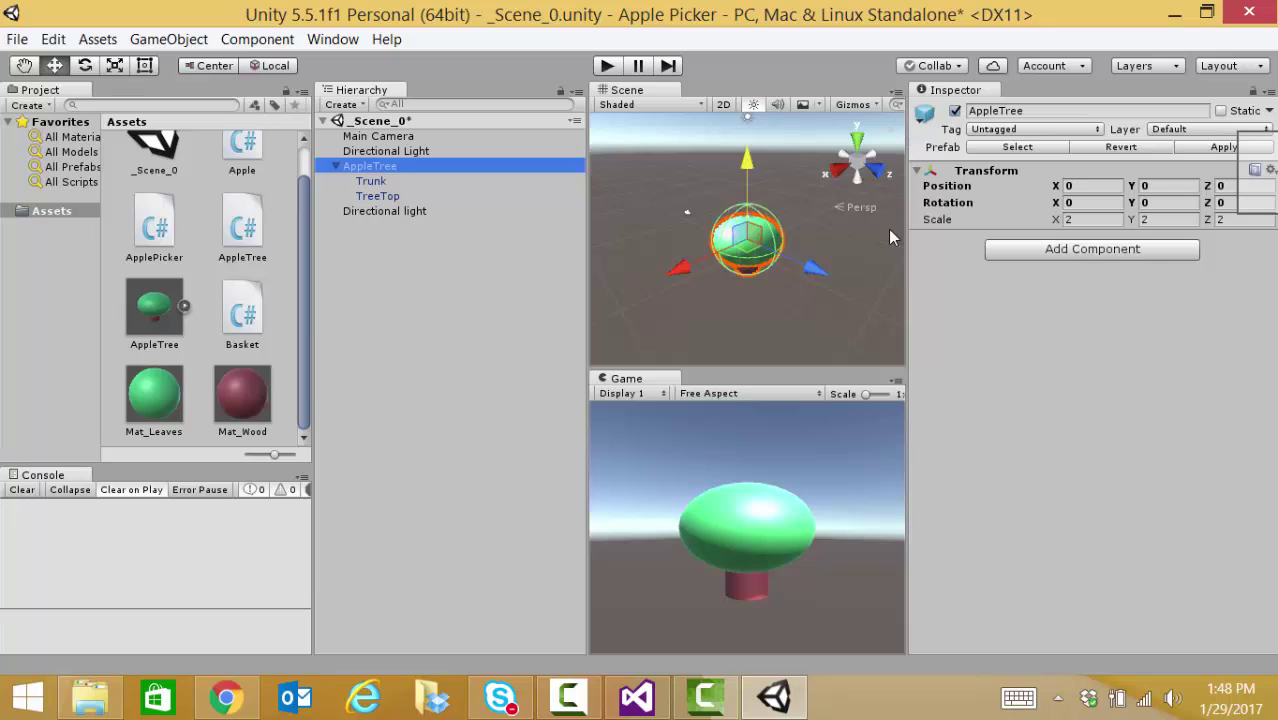
pyautogui.click(1175, 186)
pyautogui.write('4')
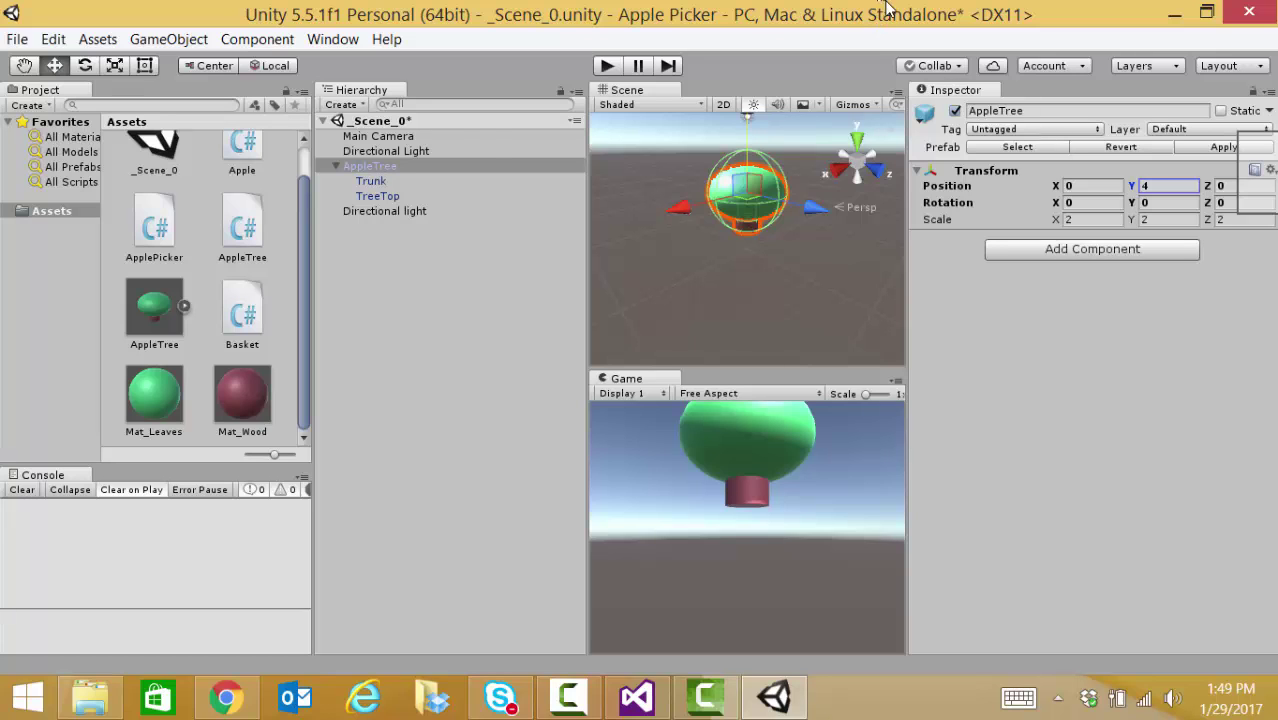
# Step: Create a 3D Sphere, rename it Apple, and set its Position Y to 0
pyautogui.click(160, 42)
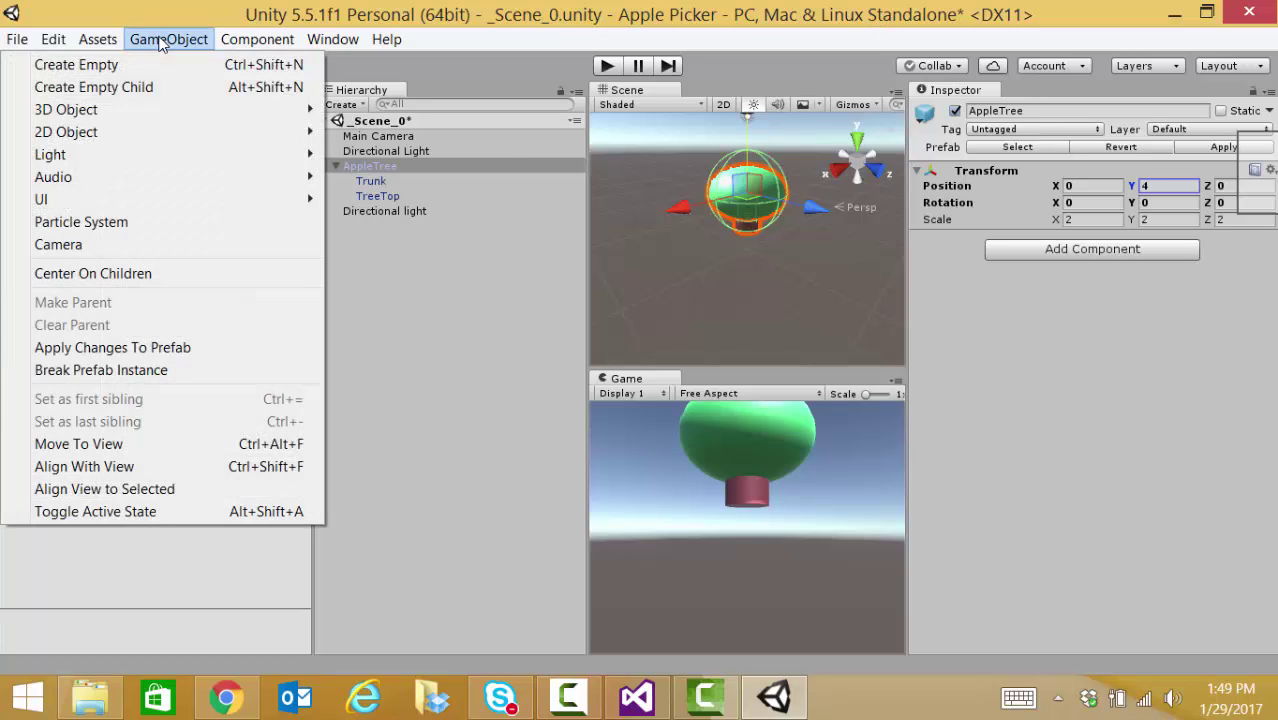
pyautogui.moveTo(165, 107)
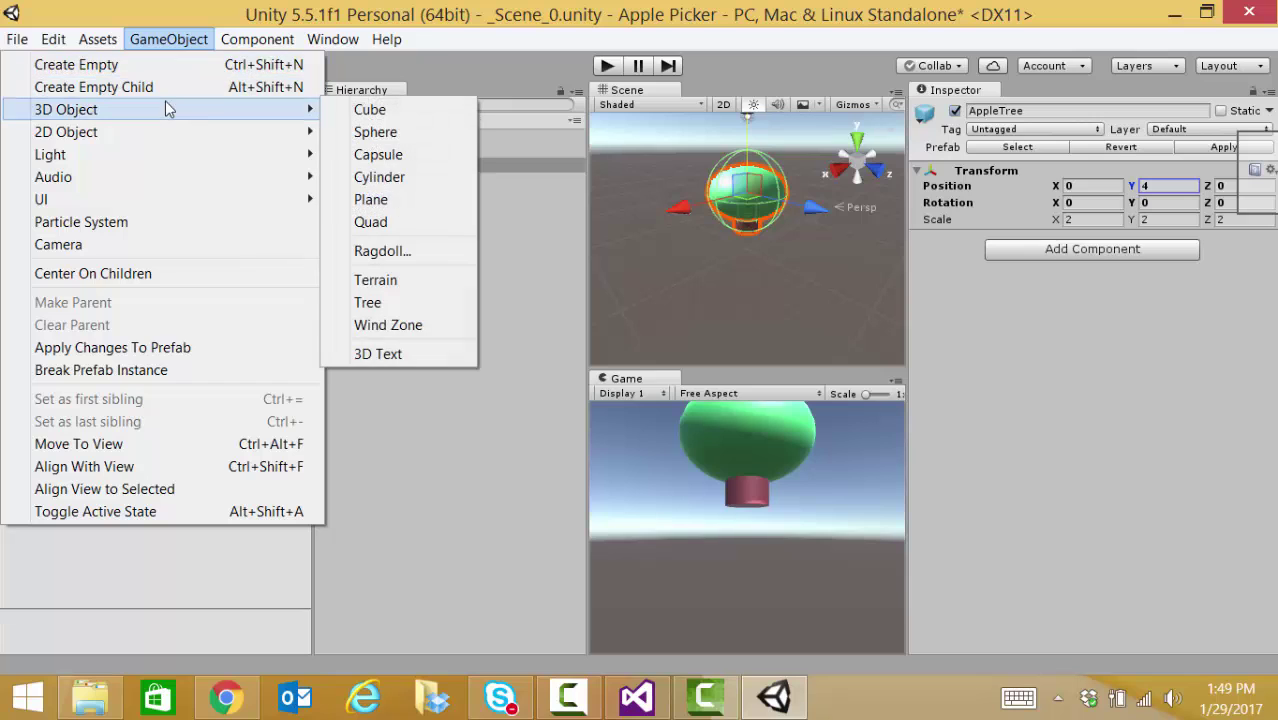
pyautogui.click(386, 133)
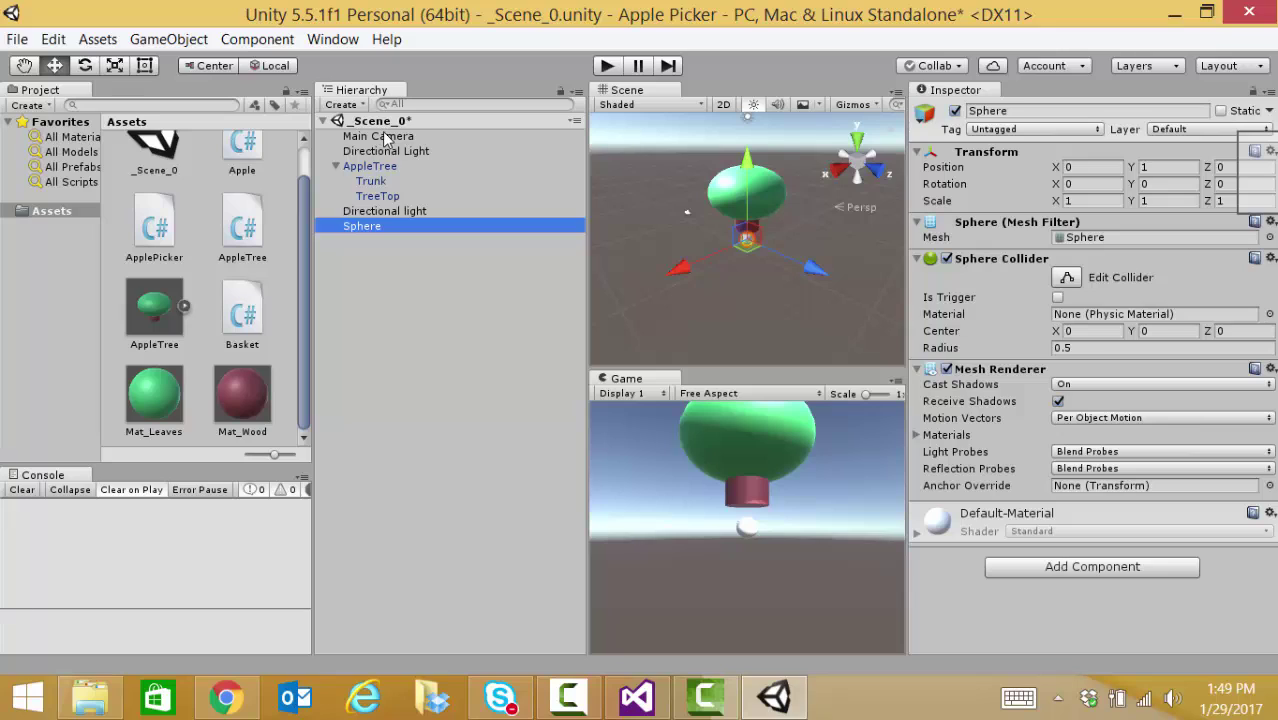
pyautogui.click(367, 227)
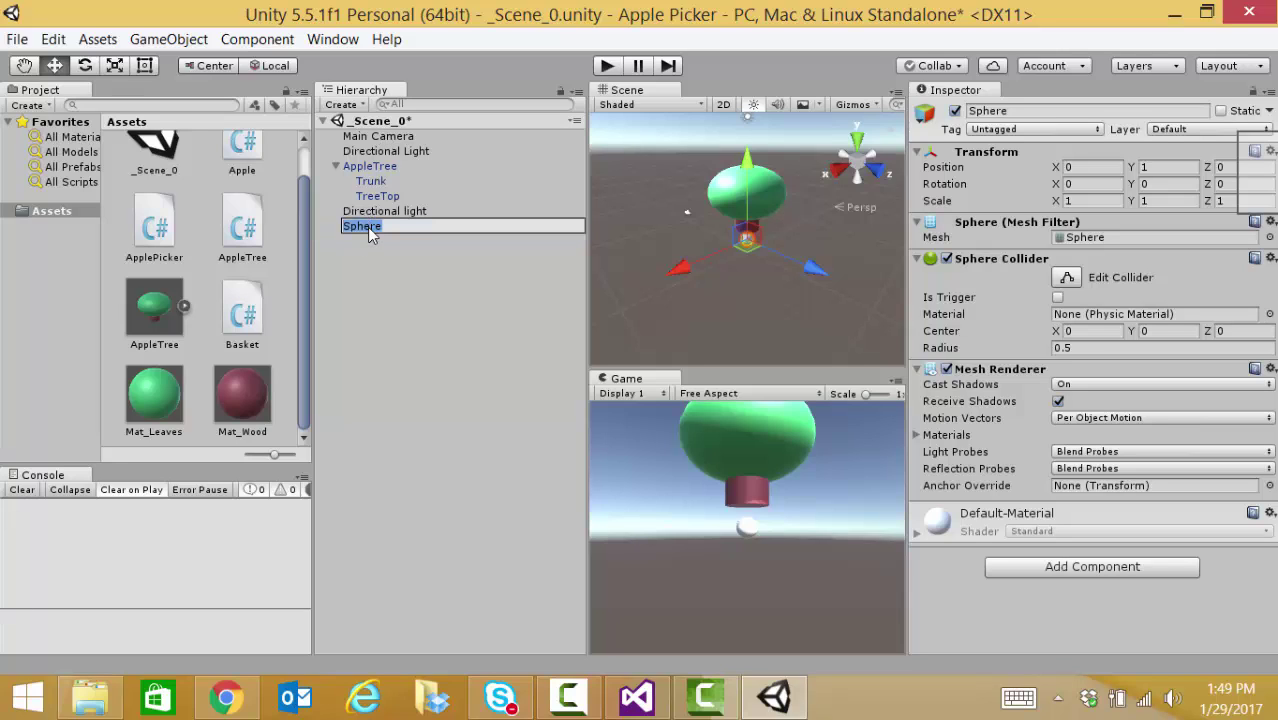
pyautogui.write('Apple')
pyautogui.press('Return')
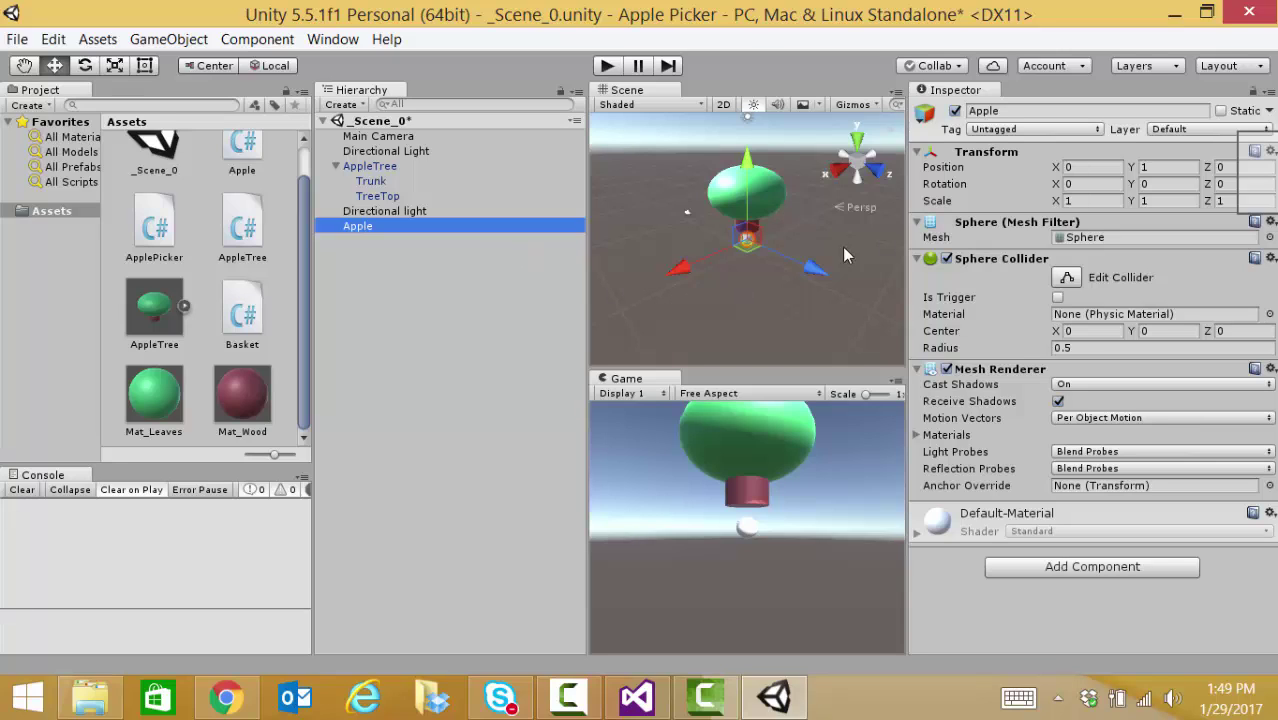
pyautogui.click(1145, 168)
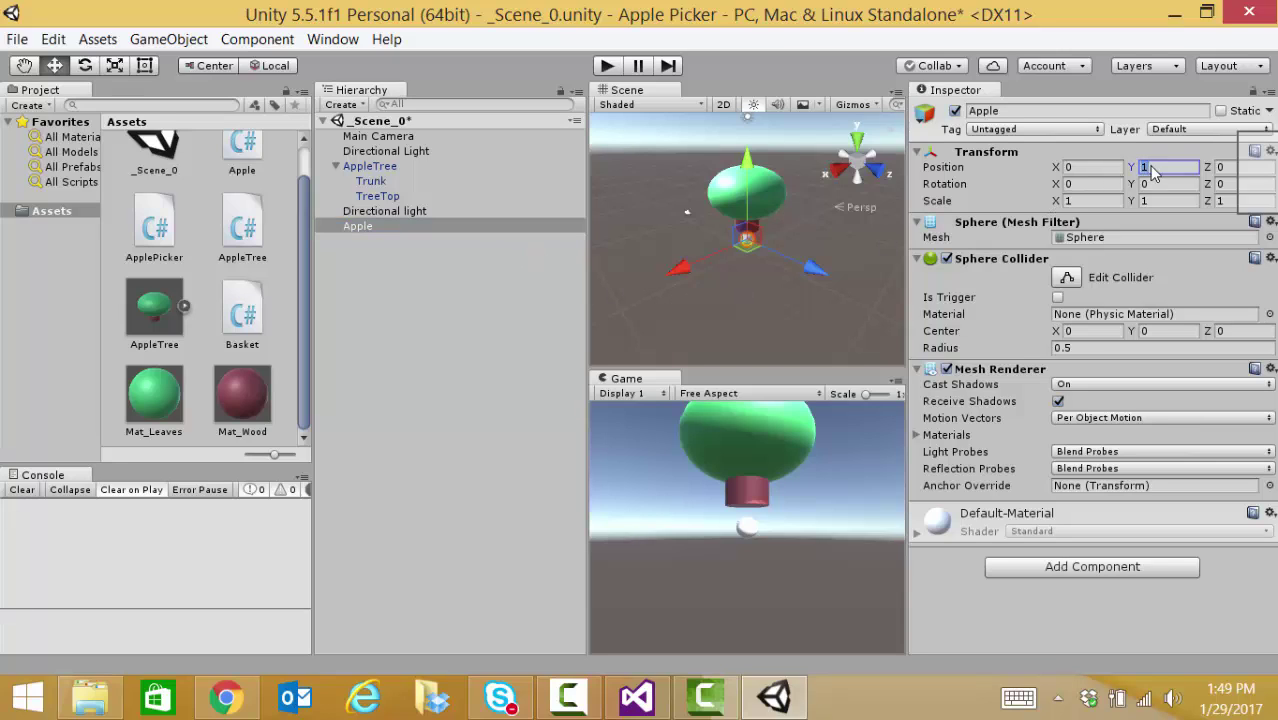
pyautogui.write('0')
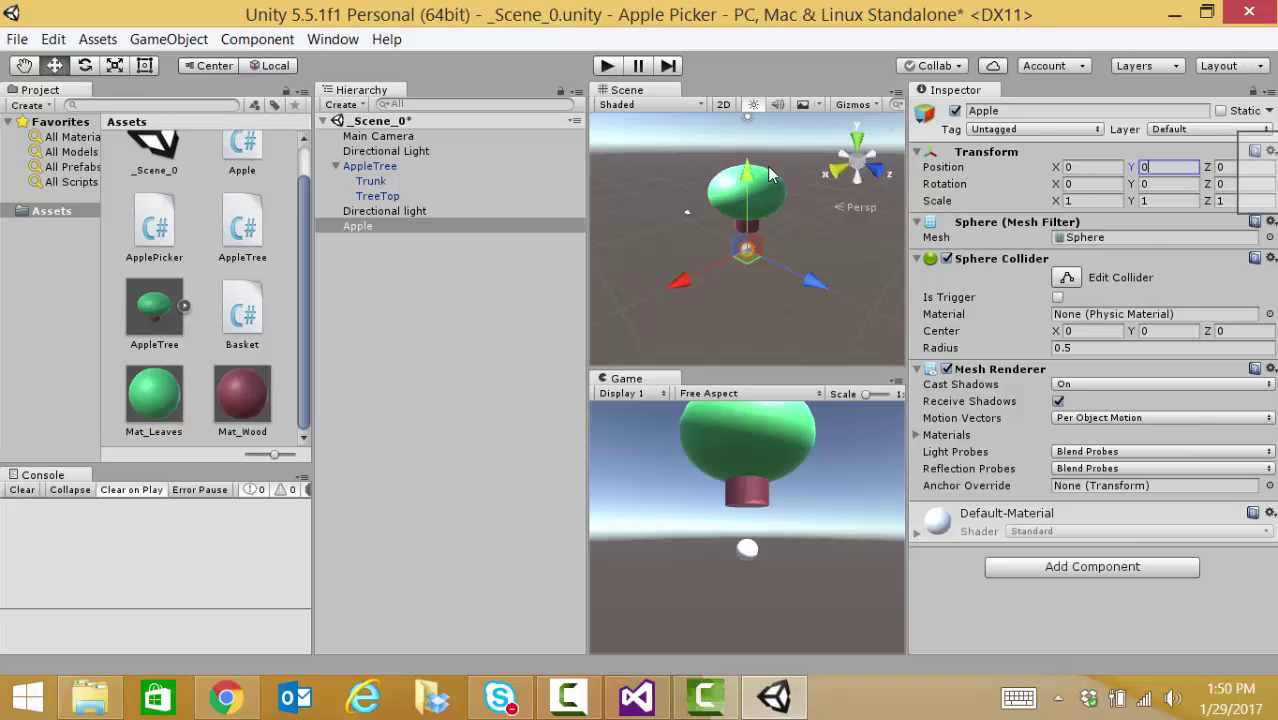
# Step: Create a new material asset named Mat_Apple
pyautogui.click(28, 106)
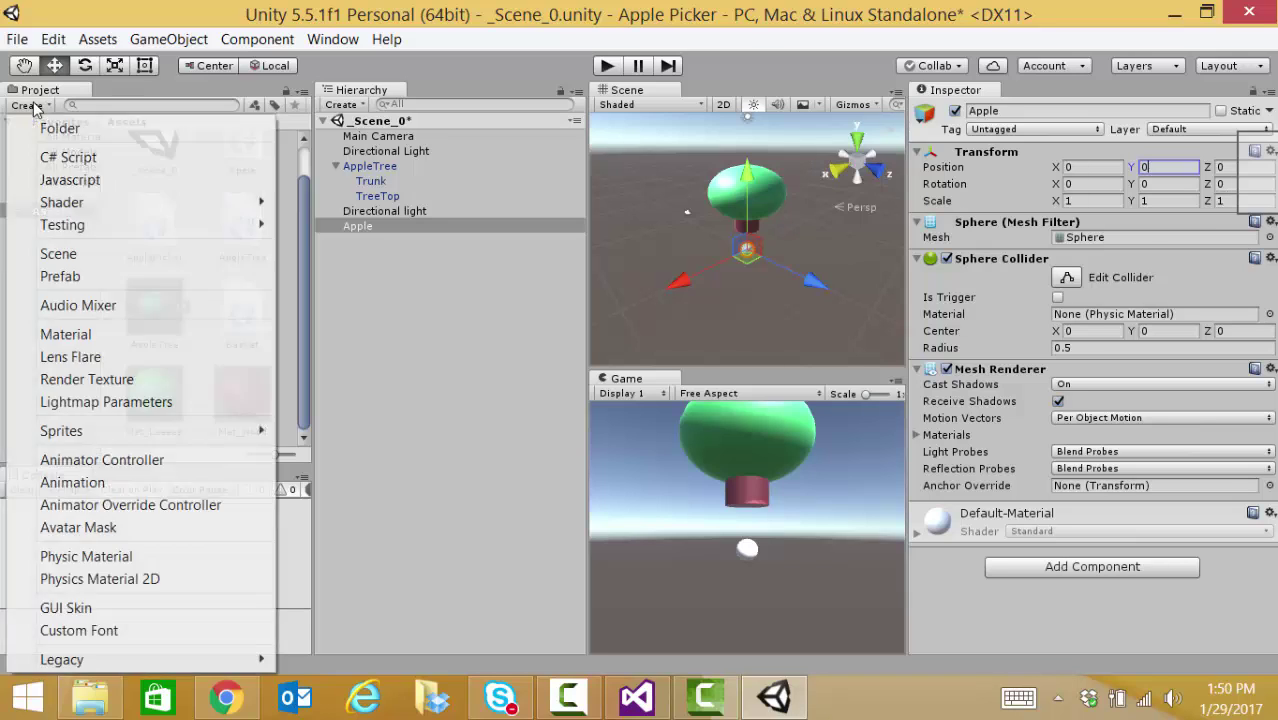
pyautogui.click(70, 335)
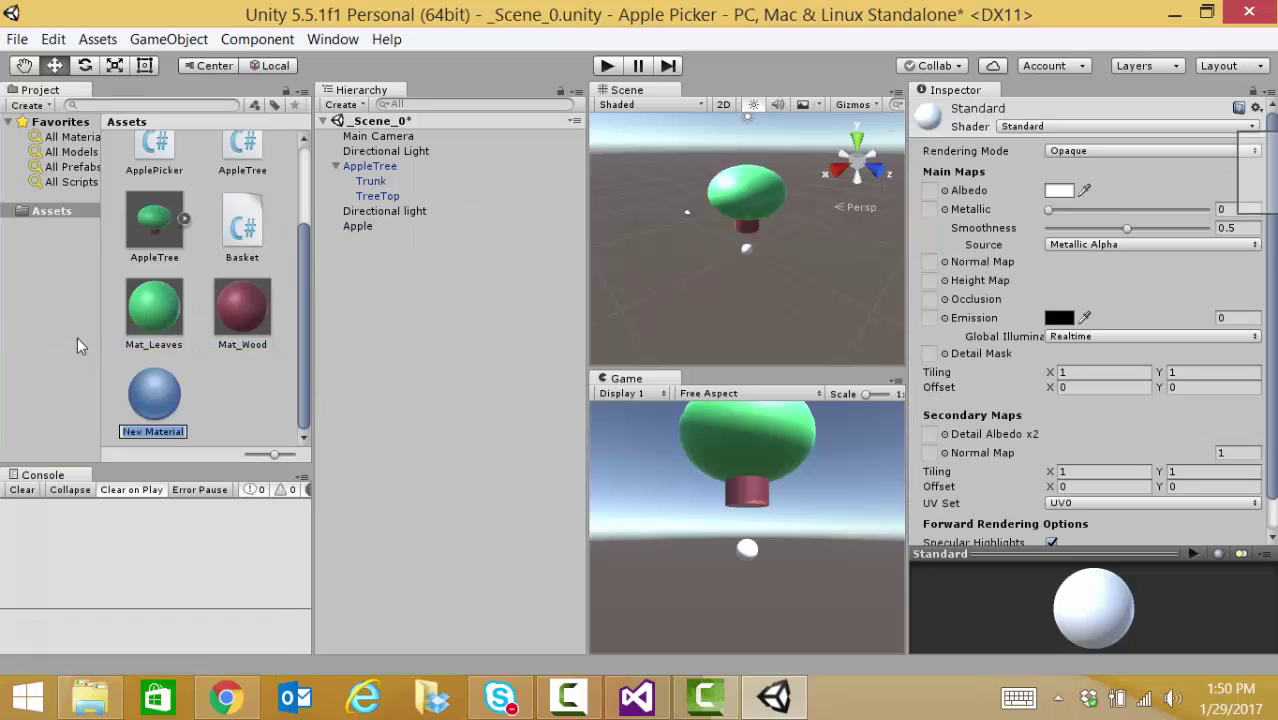
pyautogui.write('Mat_Apple')
pyautogui.press('Return')
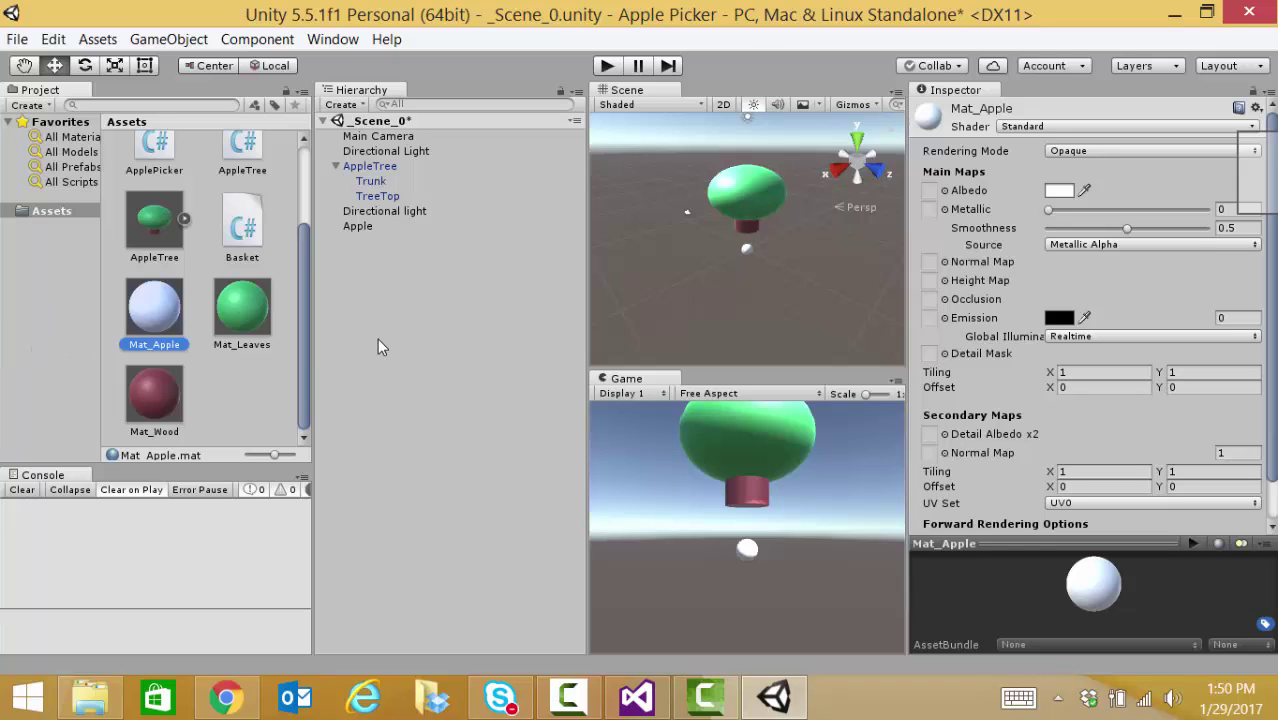
# Step: Set Mat_Apple's albedo to pure red
pyautogui.click(1060, 191)
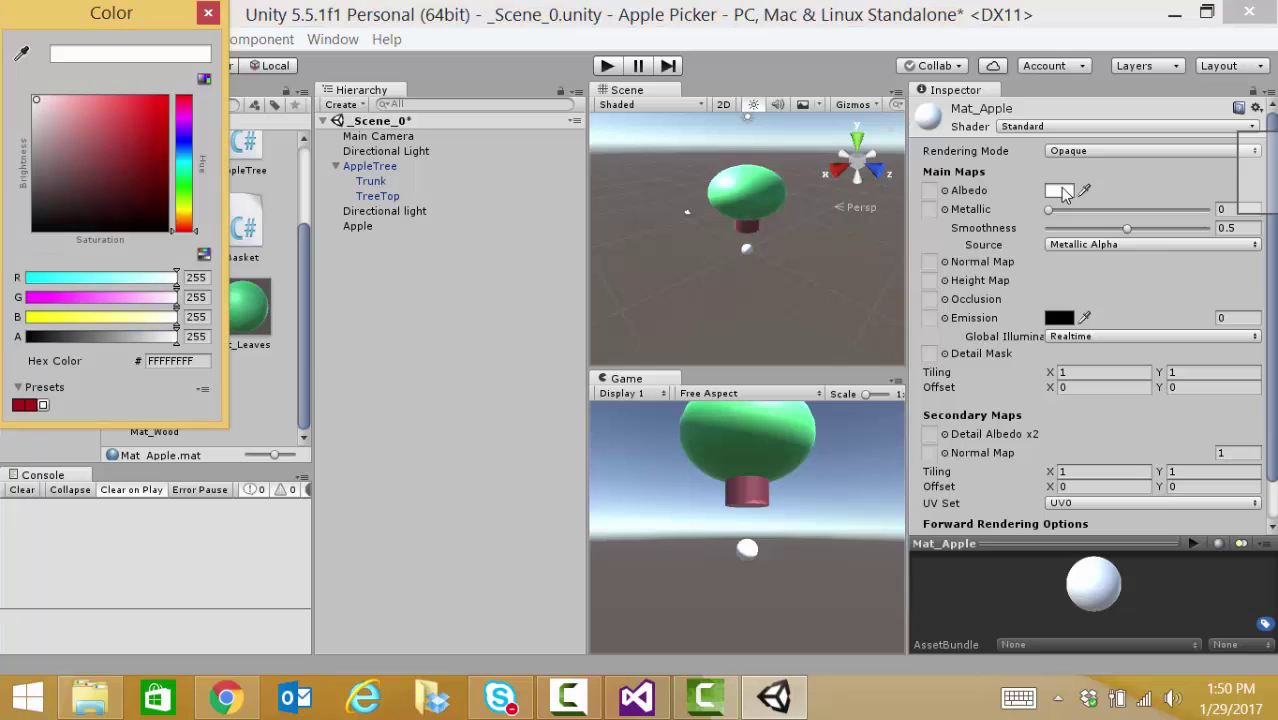
pyautogui.click(153, 118)
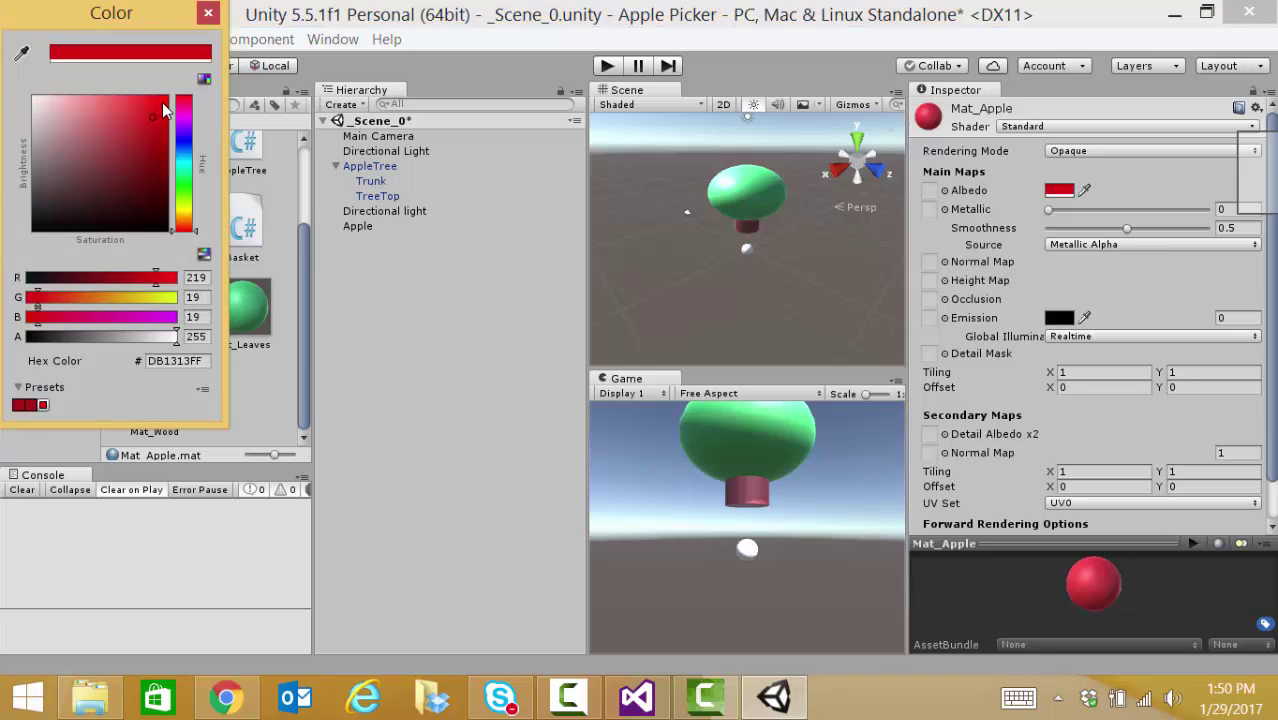
pyautogui.click(163, 104)
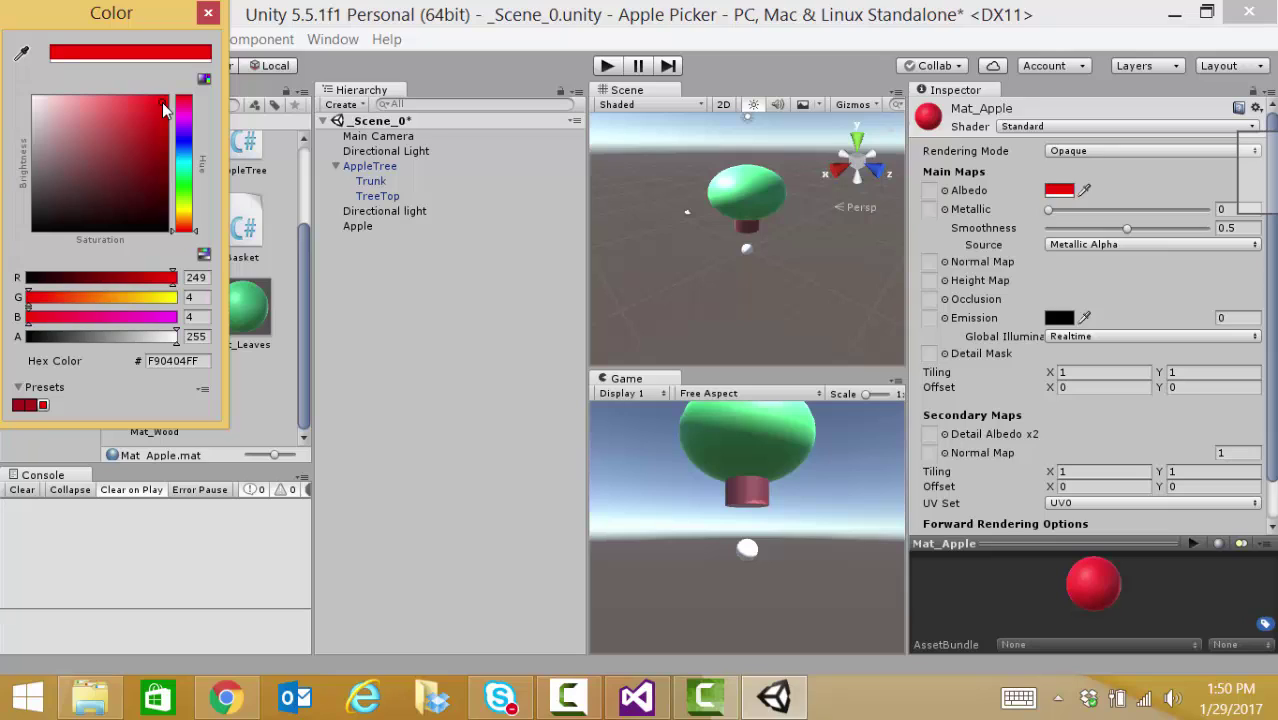
pyautogui.moveTo(163, 102); pyautogui.dragTo(163, 100)
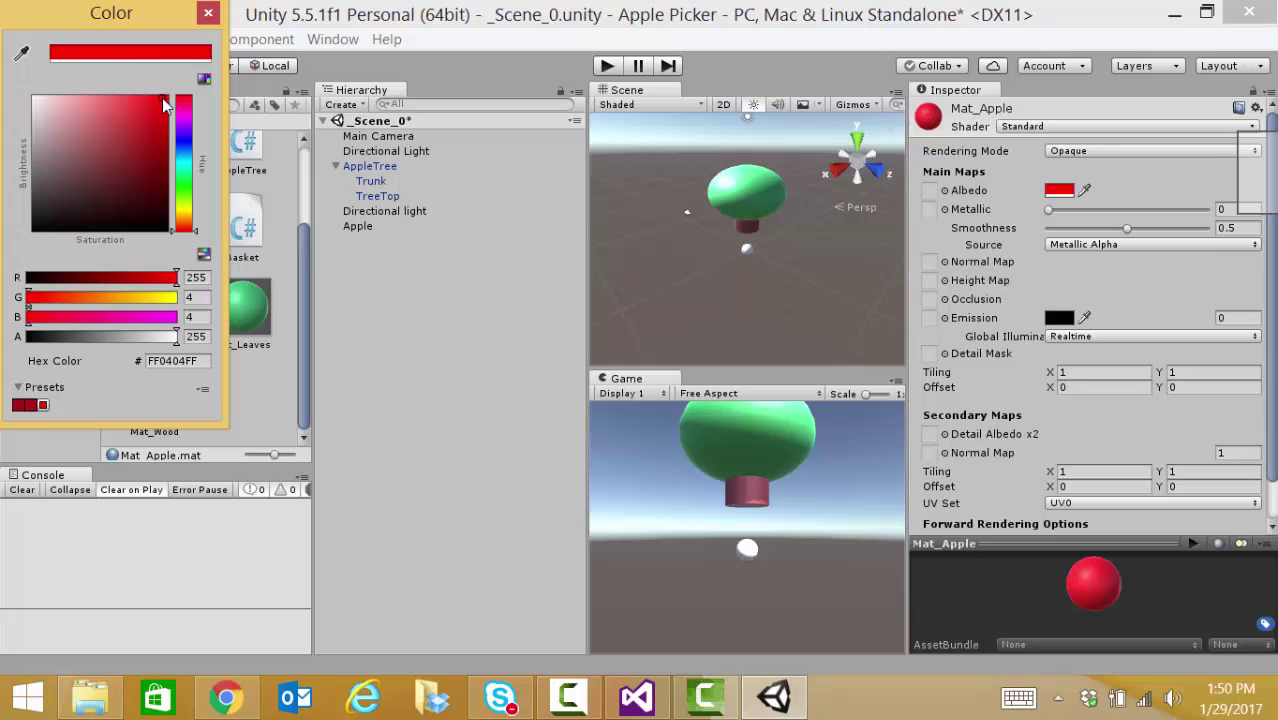
pyautogui.click(210, 14)
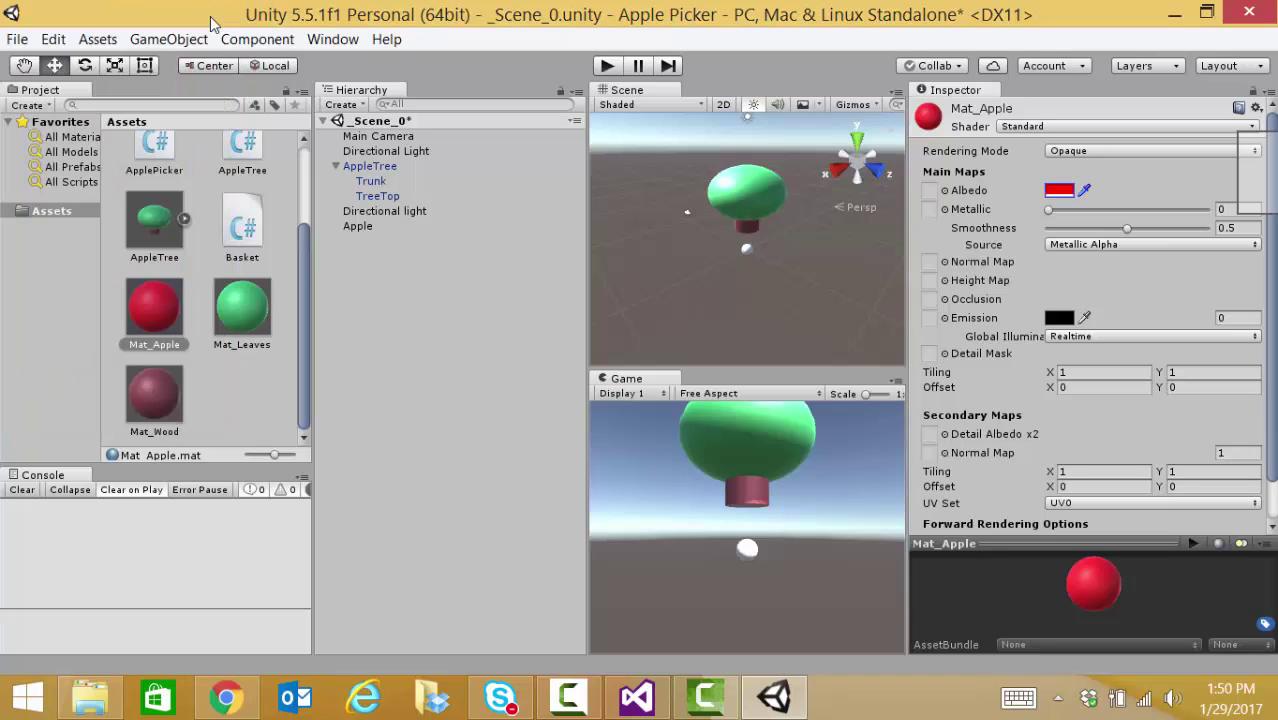
# Step: Raise Mat_Apple's Metallic to about 0.54 and apply it to the Apple sphere
pyautogui.click(163, 308)
pyautogui.rightClick(163, 308)
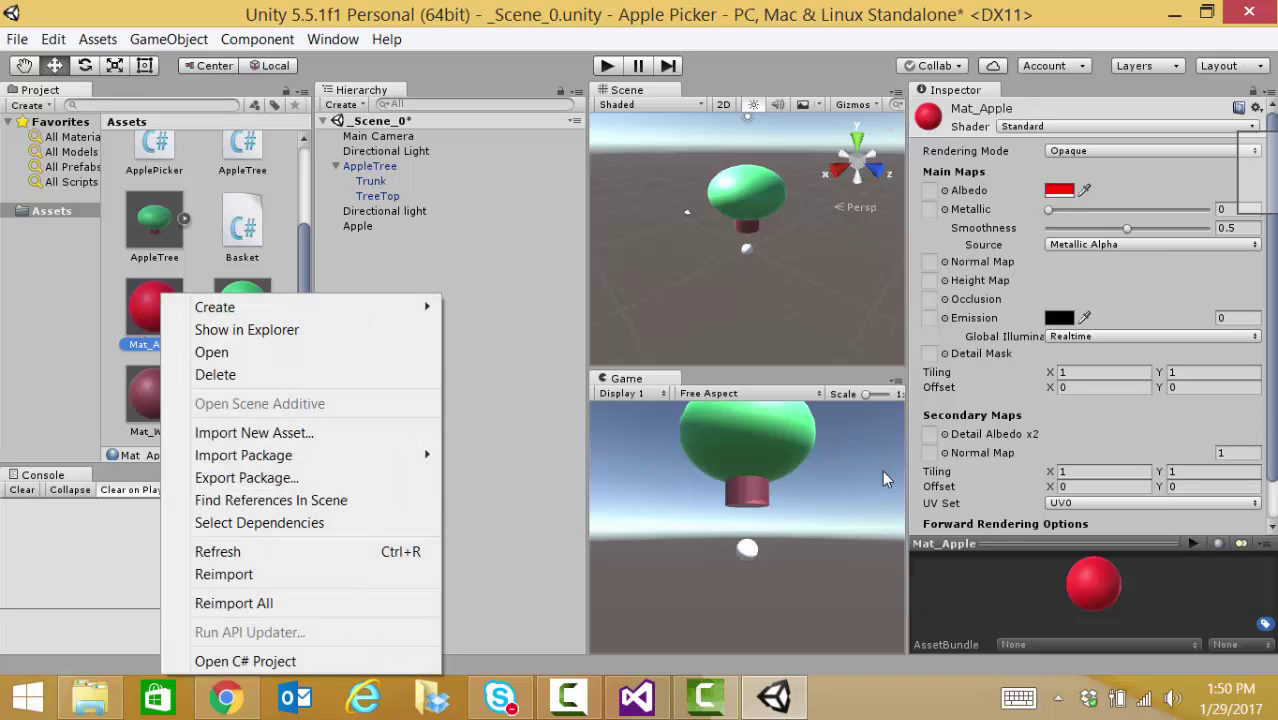
pyautogui.click(1017, 610)
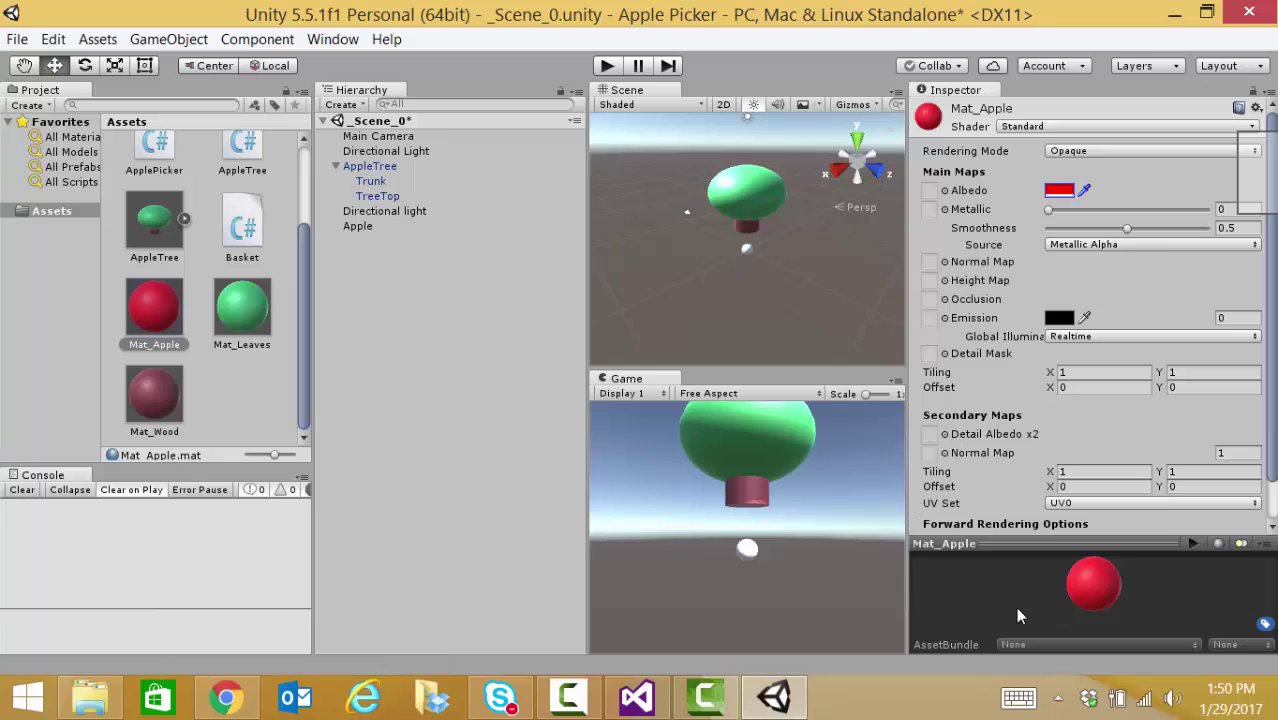
pyautogui.click(943, 208)
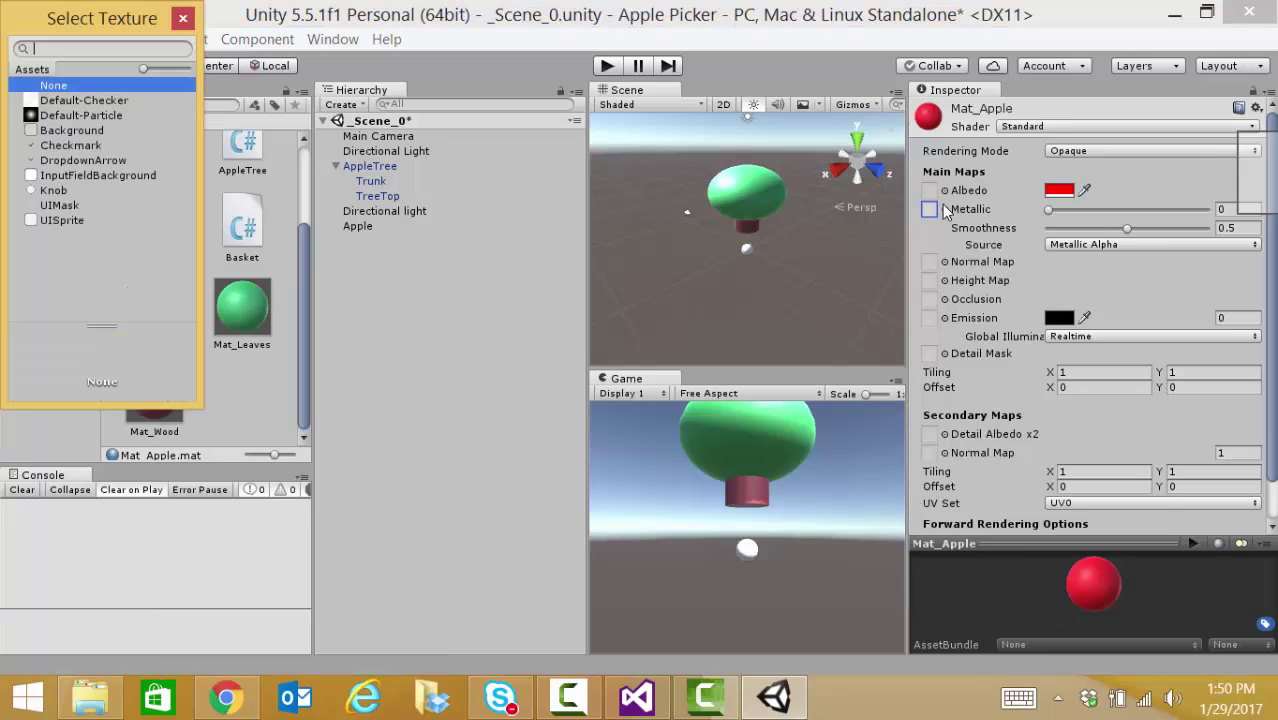
pyautogui.moveTo(1050, 211); pyautogui.dragTo(1139, 208)
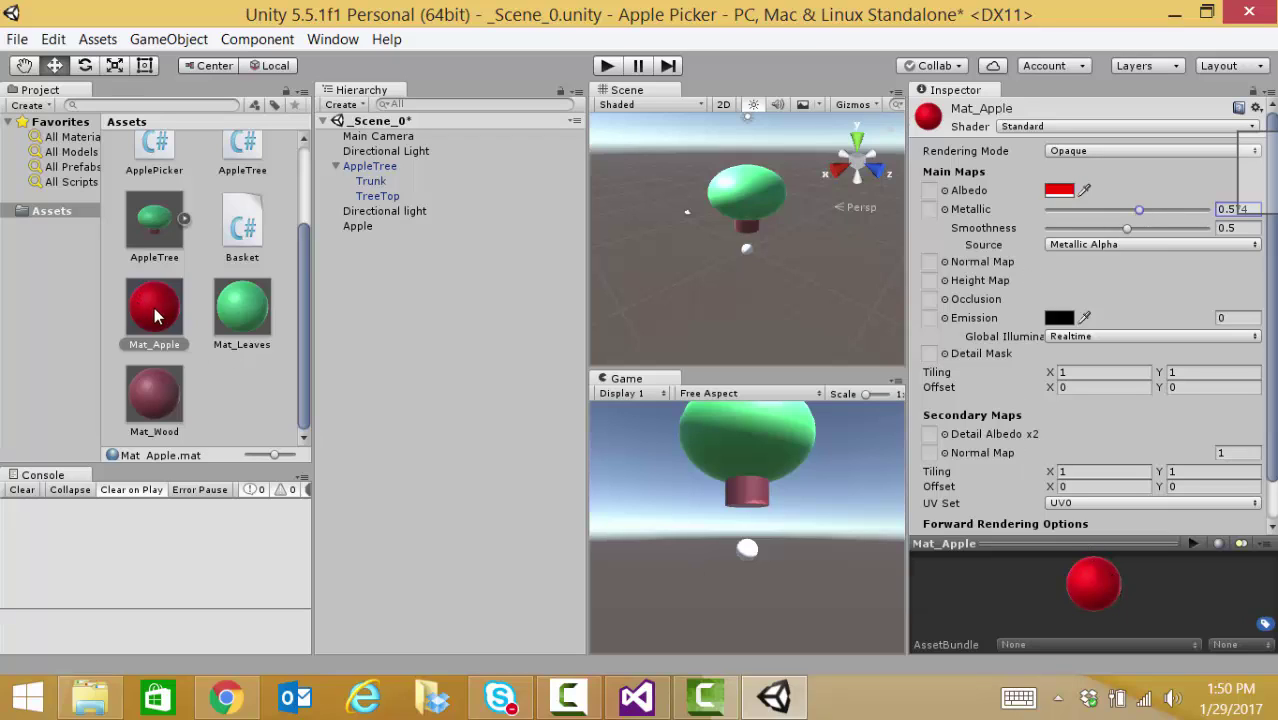
pyautogui.moveTo(163, 318); pyautogui.dragTo(362, 230)
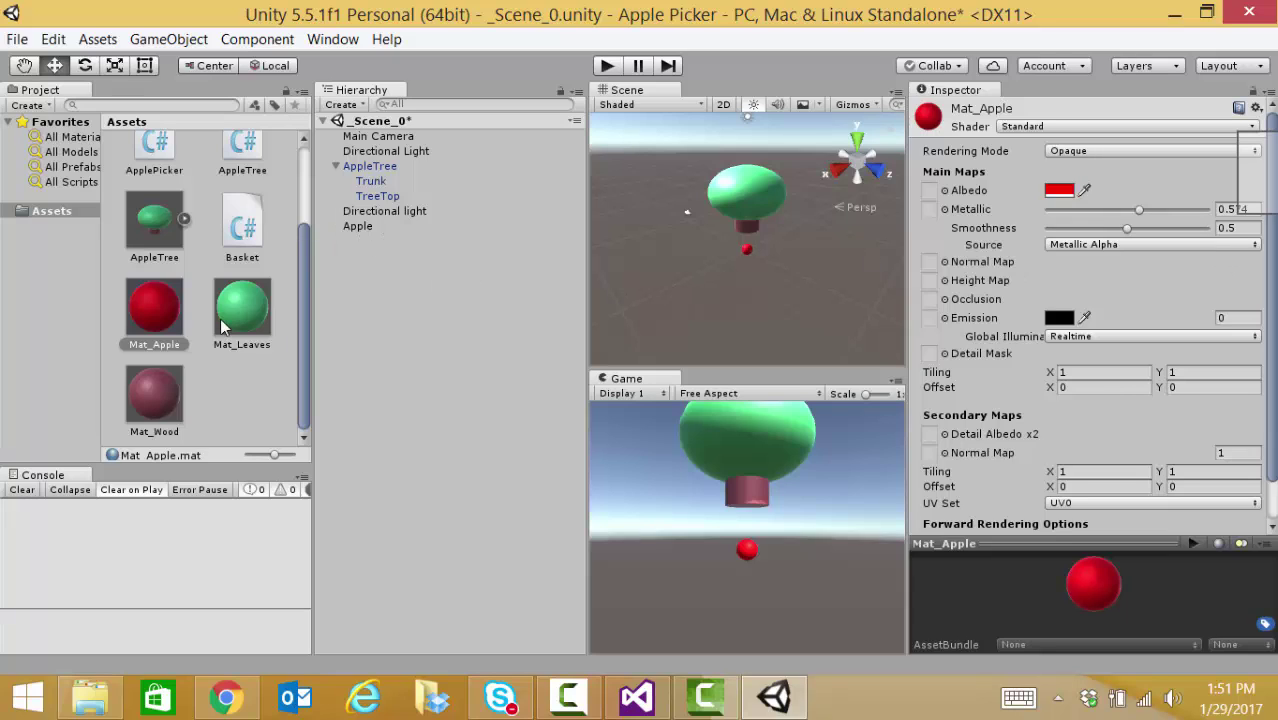
# Step: Add a Physics > Rigidbody component (mass 1, gravity on) to the Apple
pyautogui.click(360, 226)
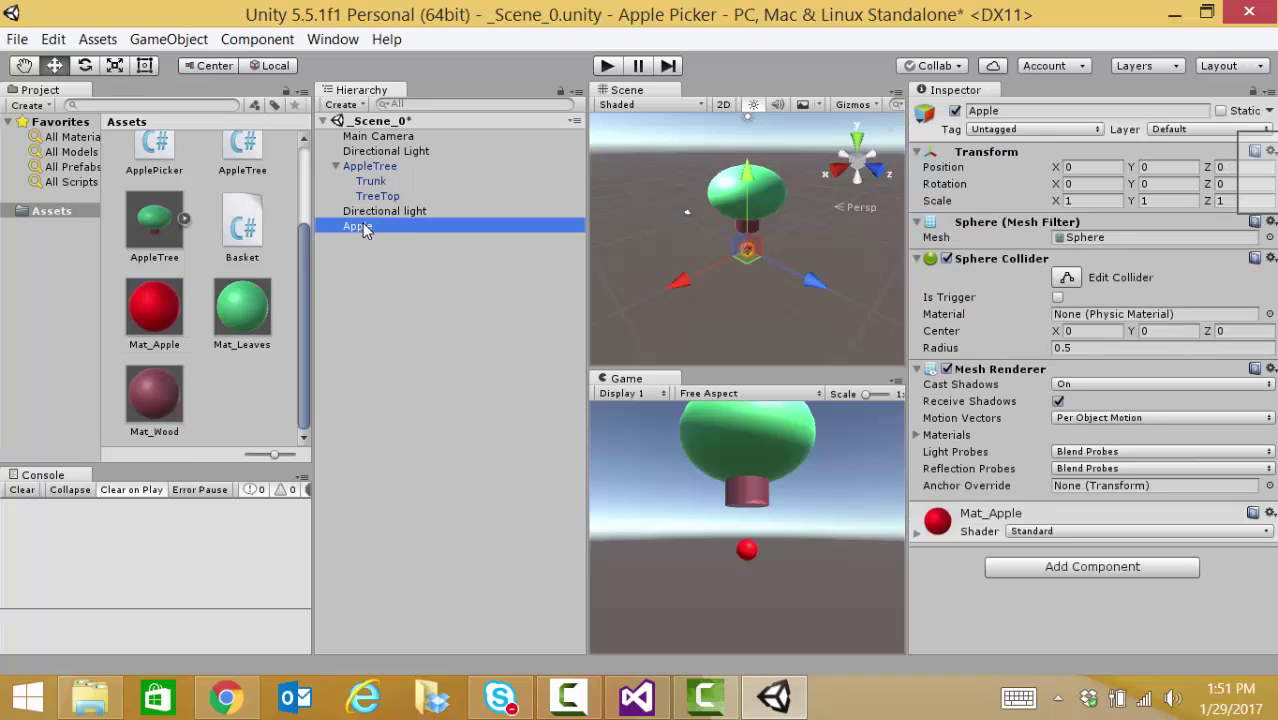
pyautogui.click(1095, 566)
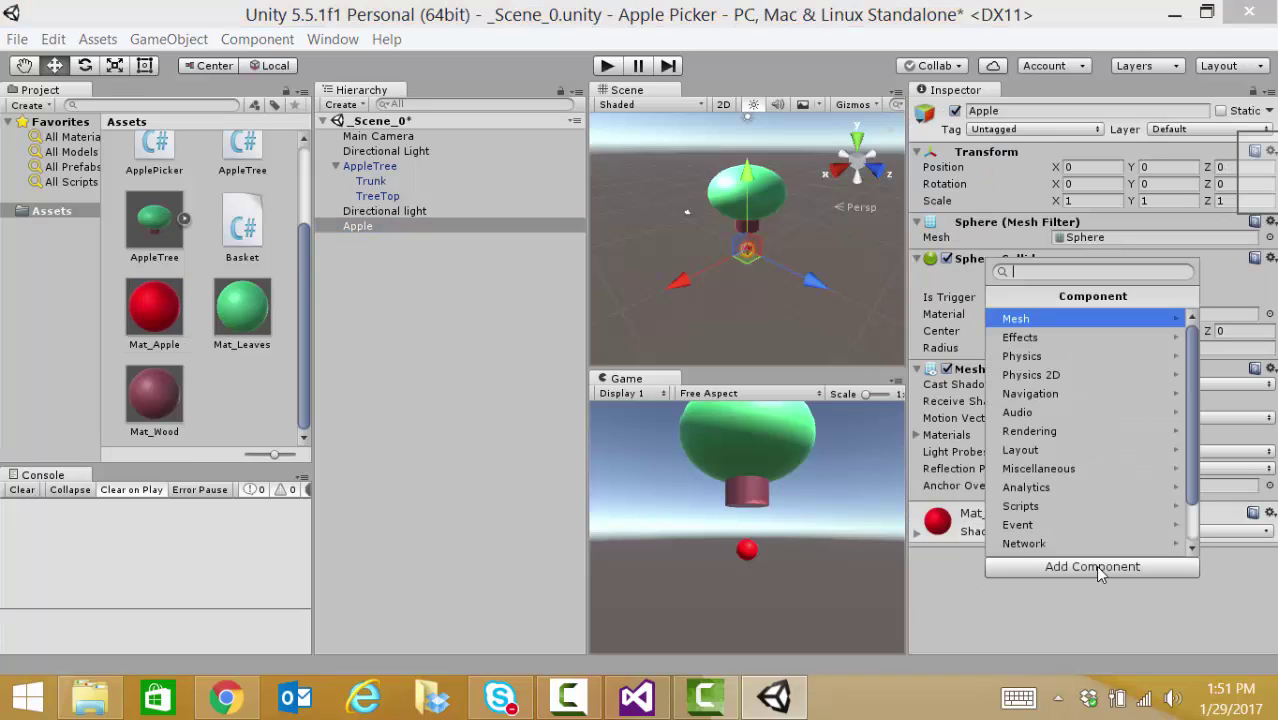
pyautogui.click(1108, 358)
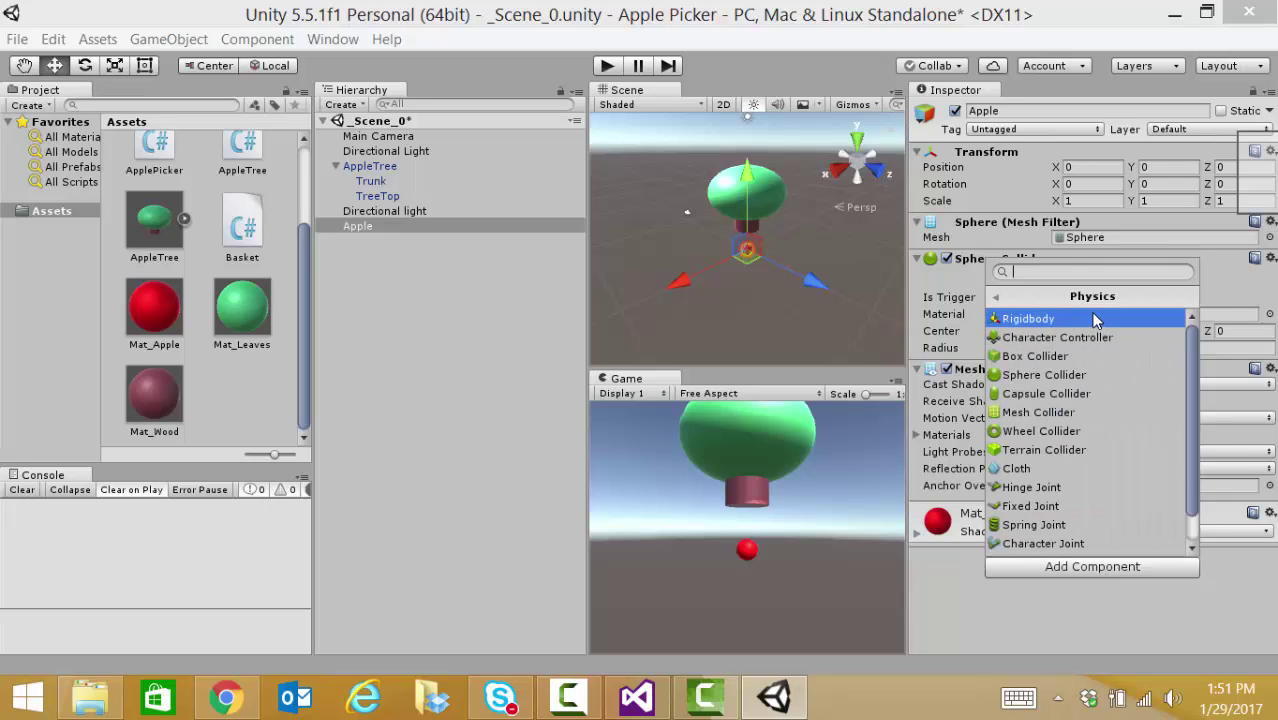
pyautogui.click(1096, 318)
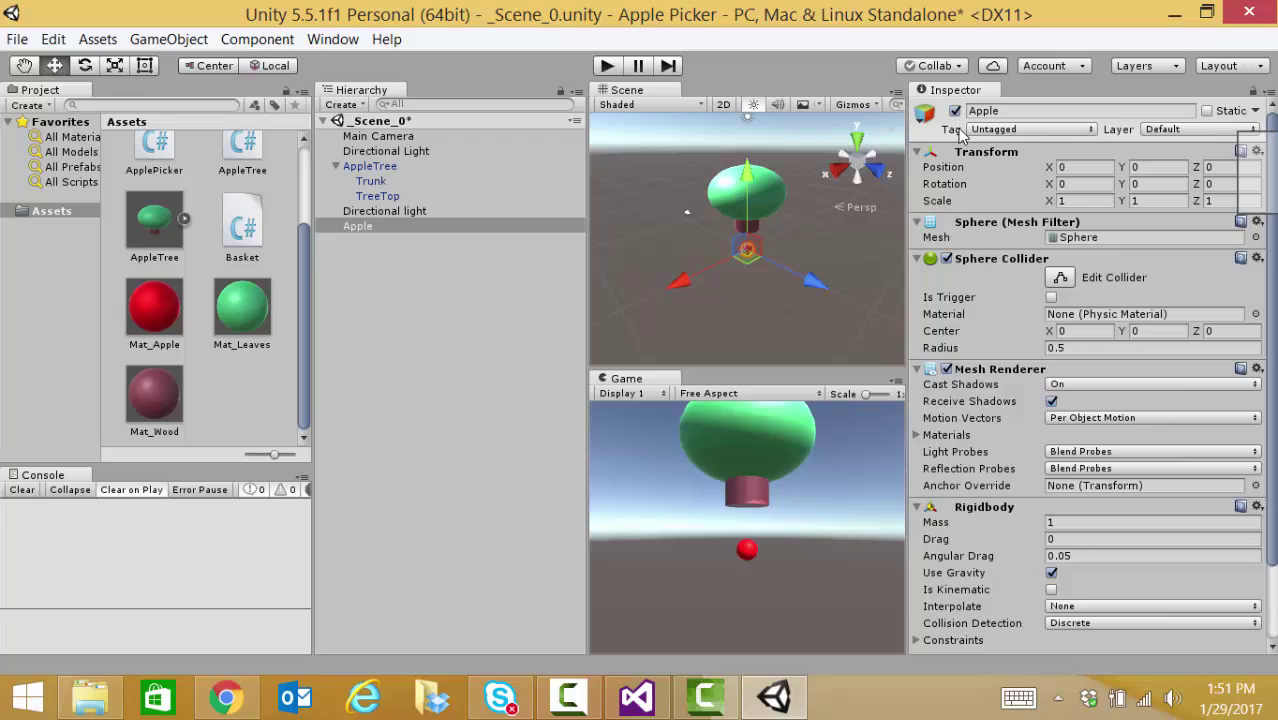
# Step: Define a new tag named Apple in the Tags list
pyautogui.click(1093, 130)
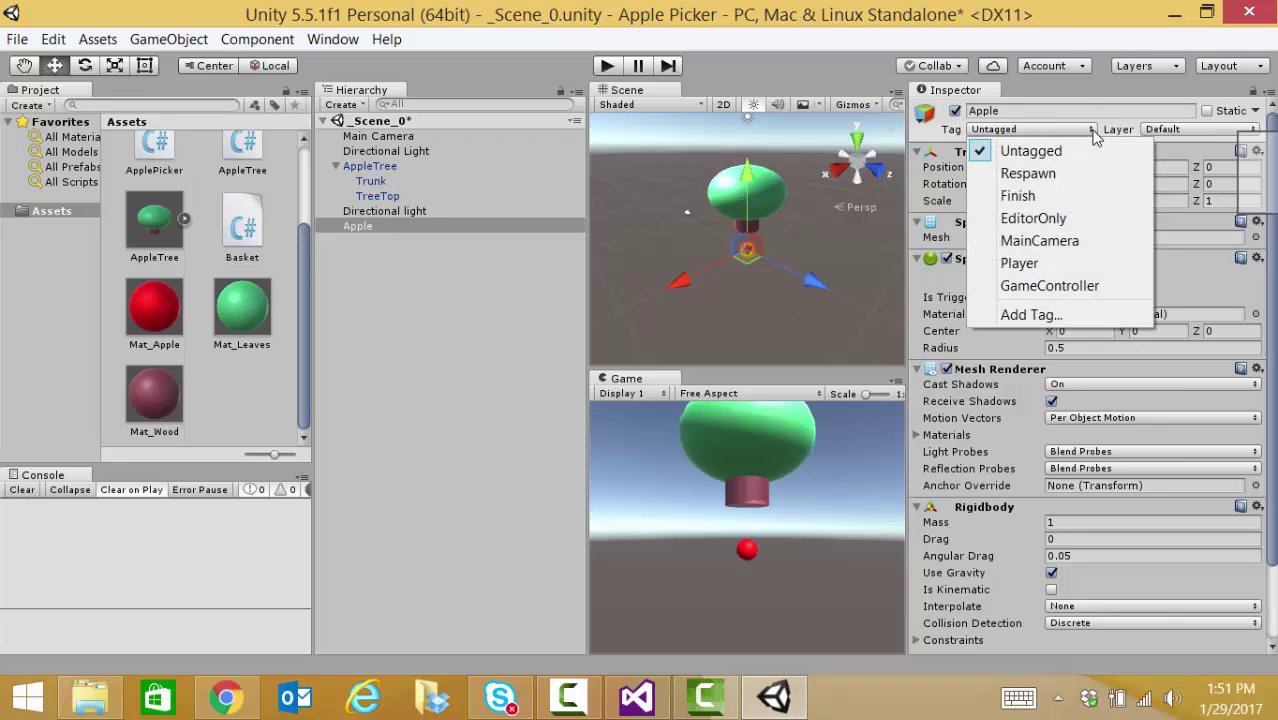
pyautogui.click(1080, 315)
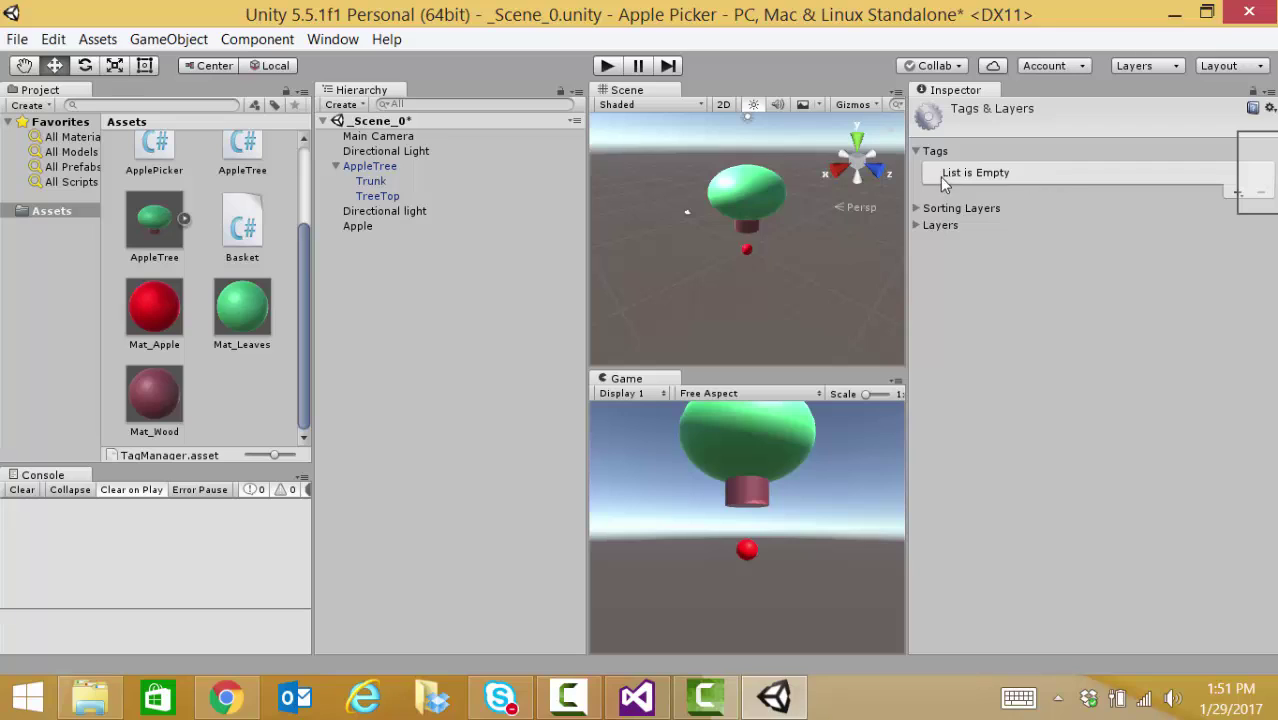
pyautogui.click(1237, 194)
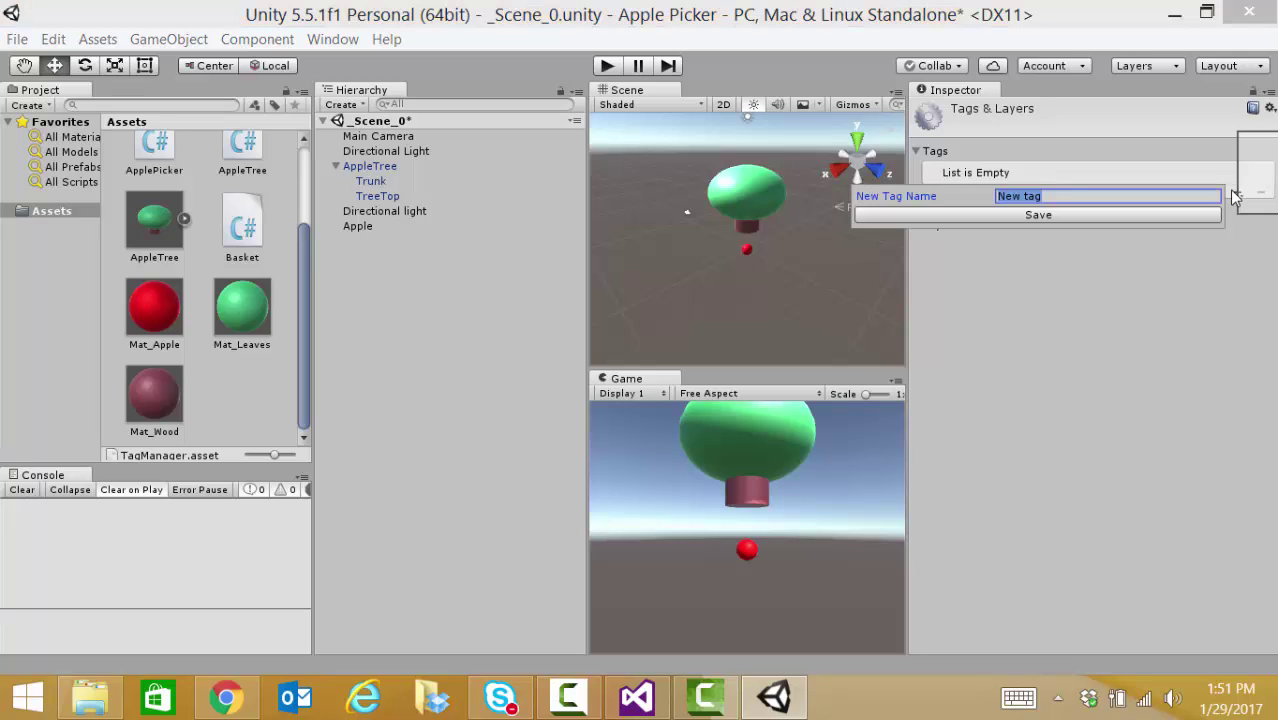
pyautogui.write('Apple')
pyautogui.click(1070, 214)
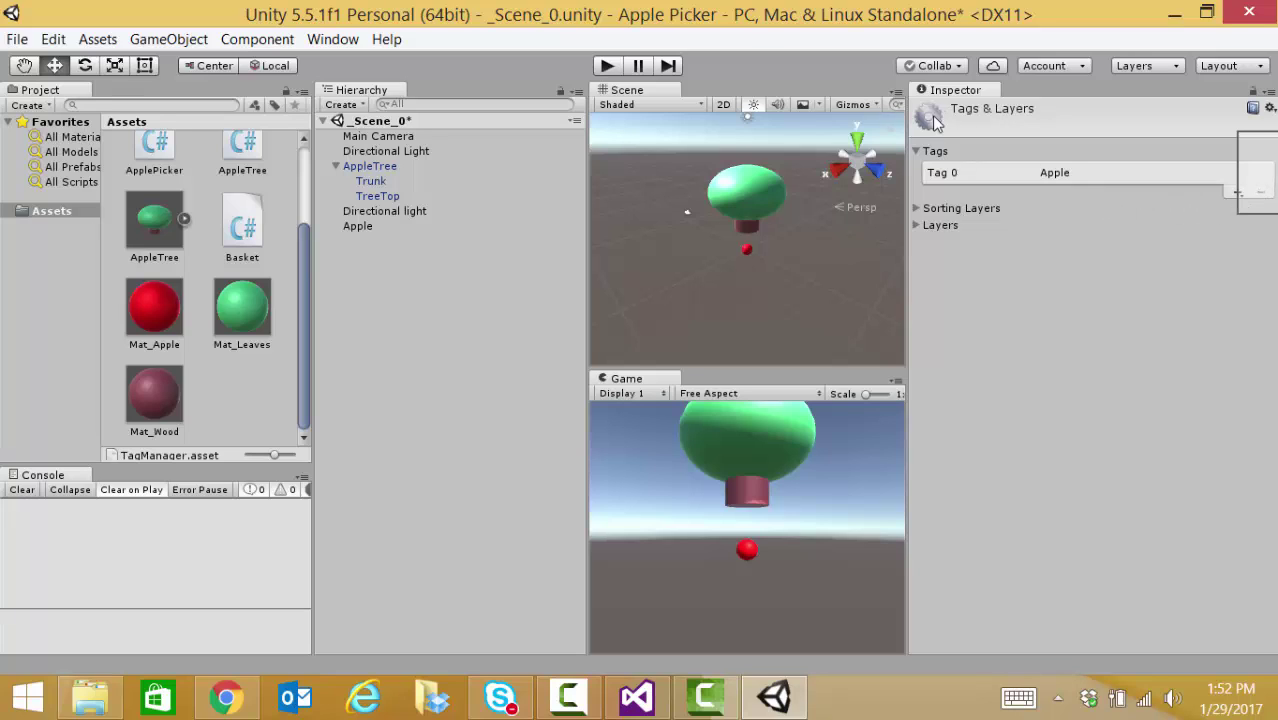
pyautogui.click(917, 152)
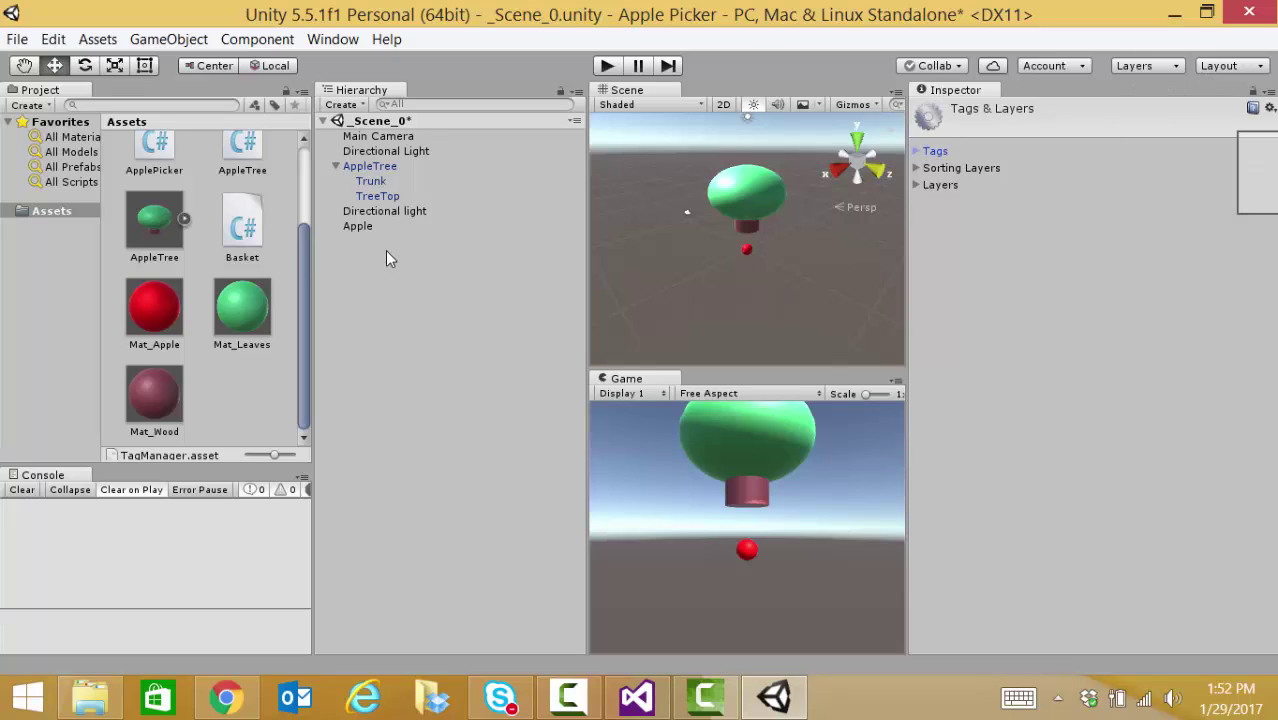
# Step: Assign the Apple tag to the Apple object
pyautogui.click(368, 226)
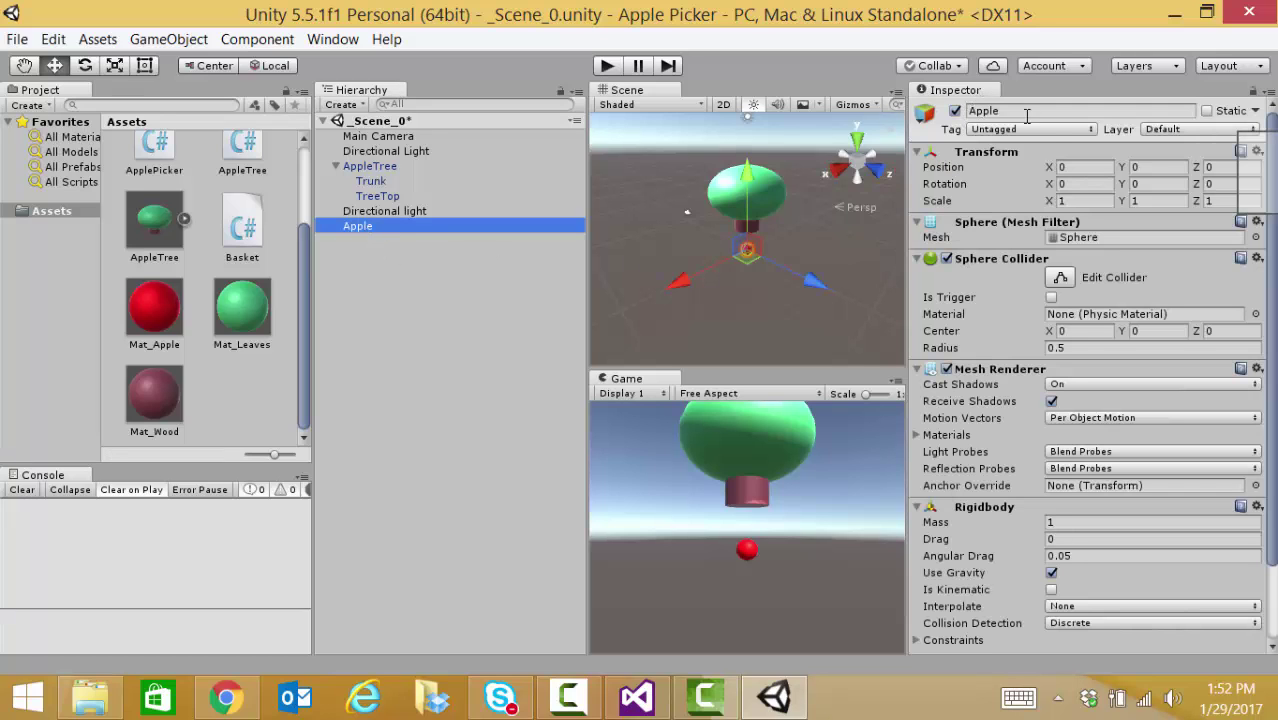
pyautogui.click(1092, 130)
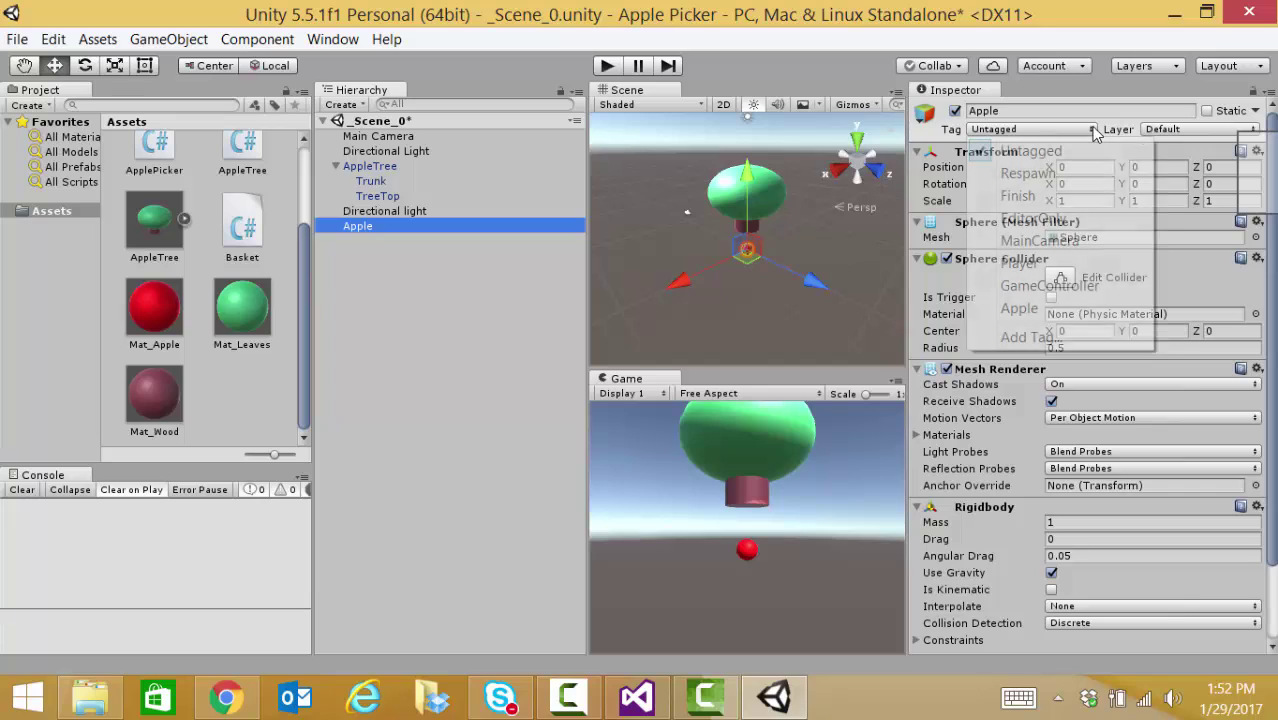
pyautogui.click(1026, 309)
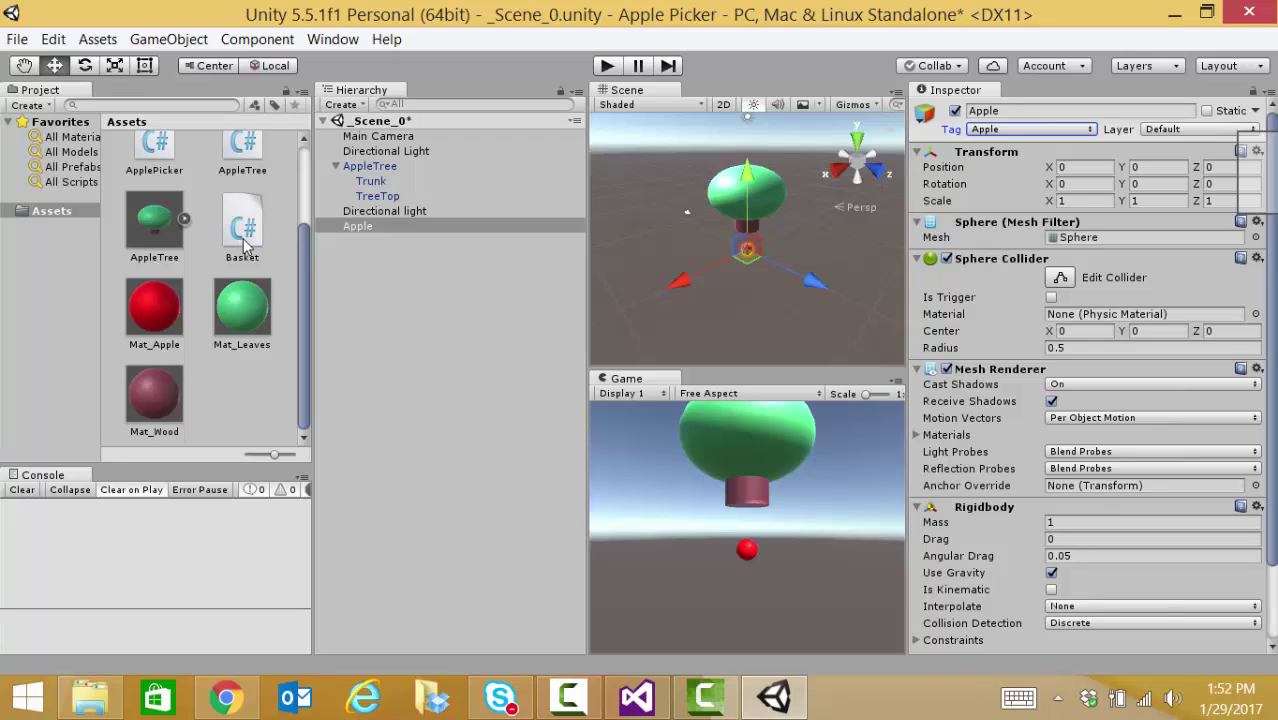
# Step: Drag the Apple sphere into Assets as an Apple prefab, then delete the scene copy
pyautogui.moveTo(366, 231); pyautogui.dragTo(267, 361)
pyautogui.moveTo(233, 403); pyautogui.dragTo(233, 401)
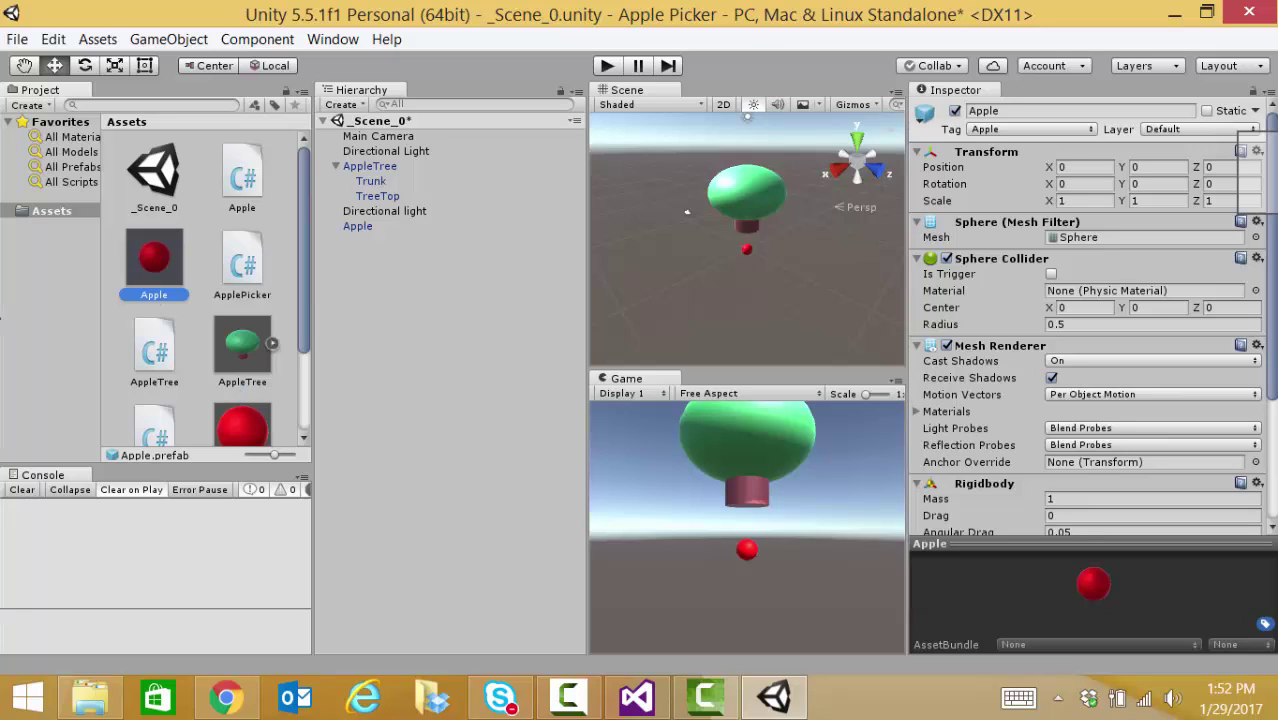
pyautogui.click(356, 226)
pyautogui.press('Delete')
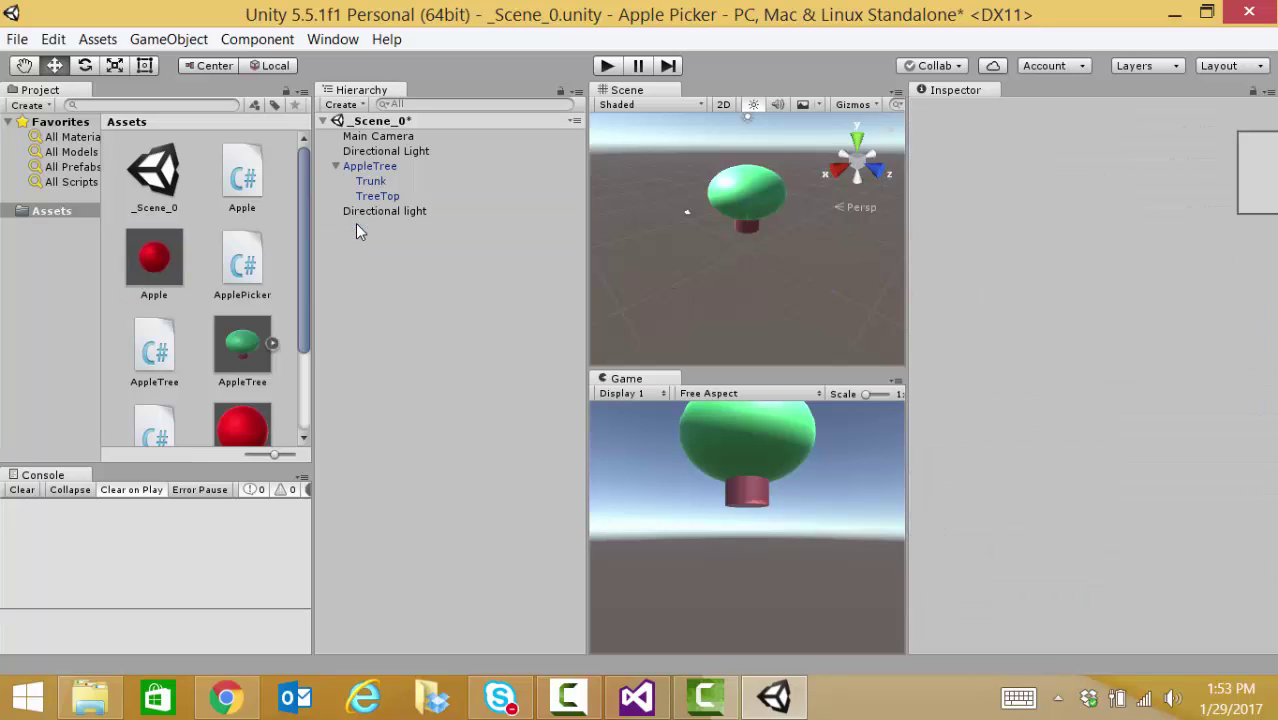
pyautogui.click(157, 273)
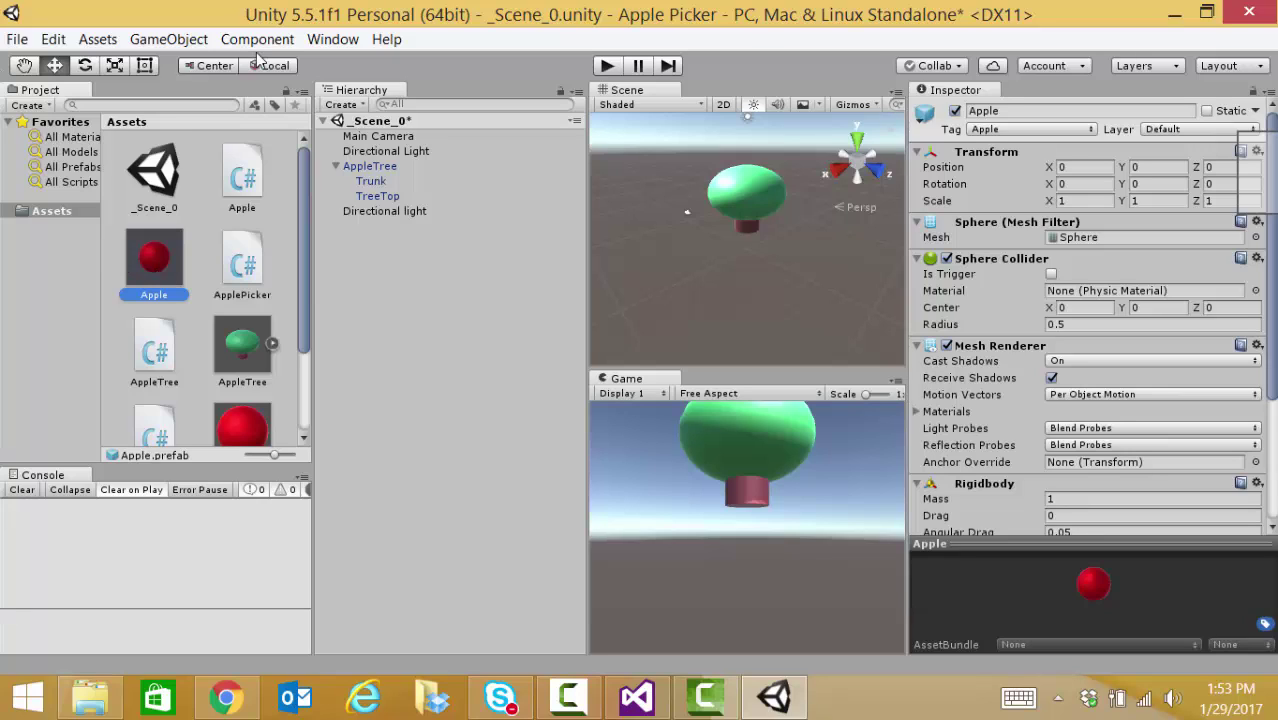
# Step: Add a 3D cube to the scene and name it Basket
pyautogui.click(172, 41)
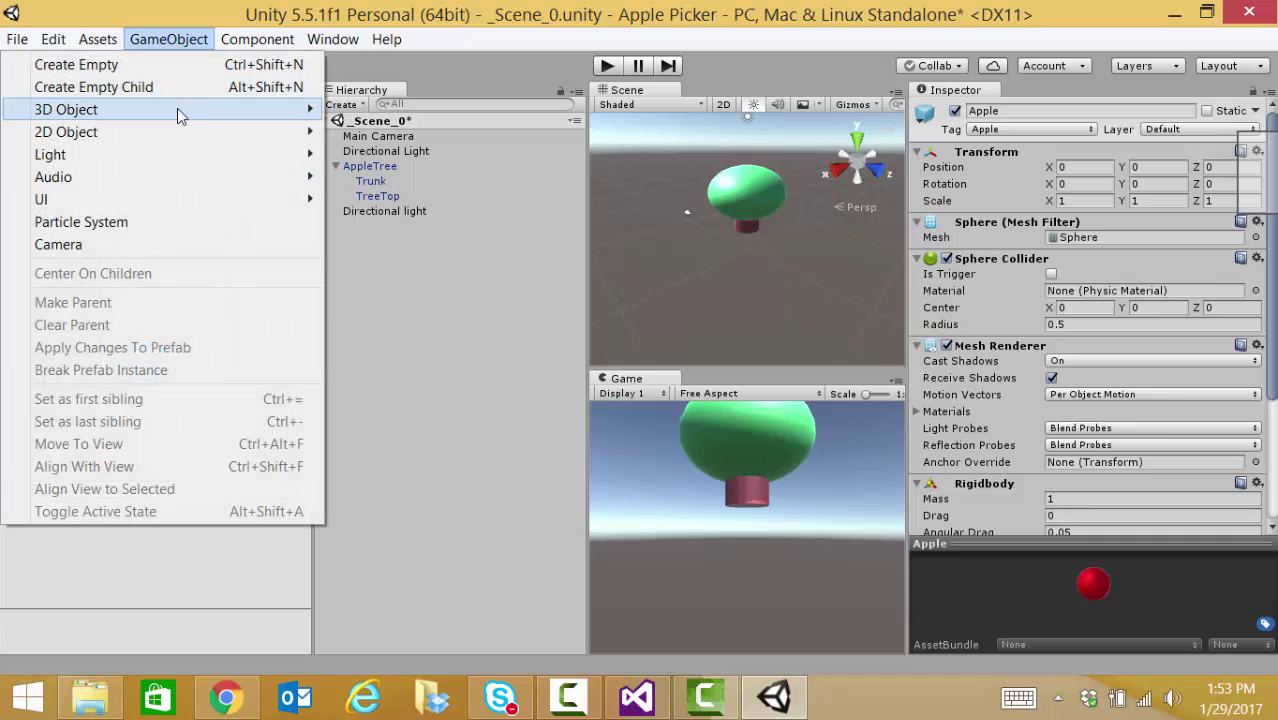
pyautogui.moveTo(177, 108)
pyautogui.click(447, 111)
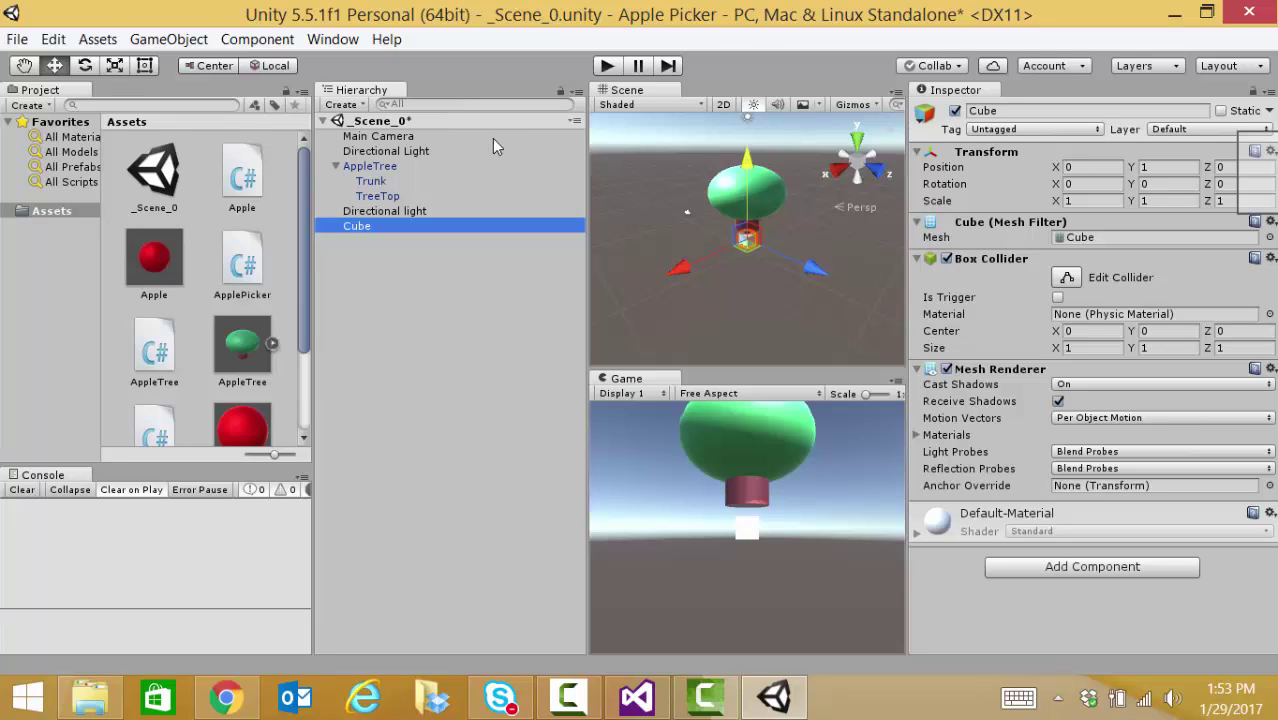
pyautogui.click(392, 227)
pyautogui.write('Ba')
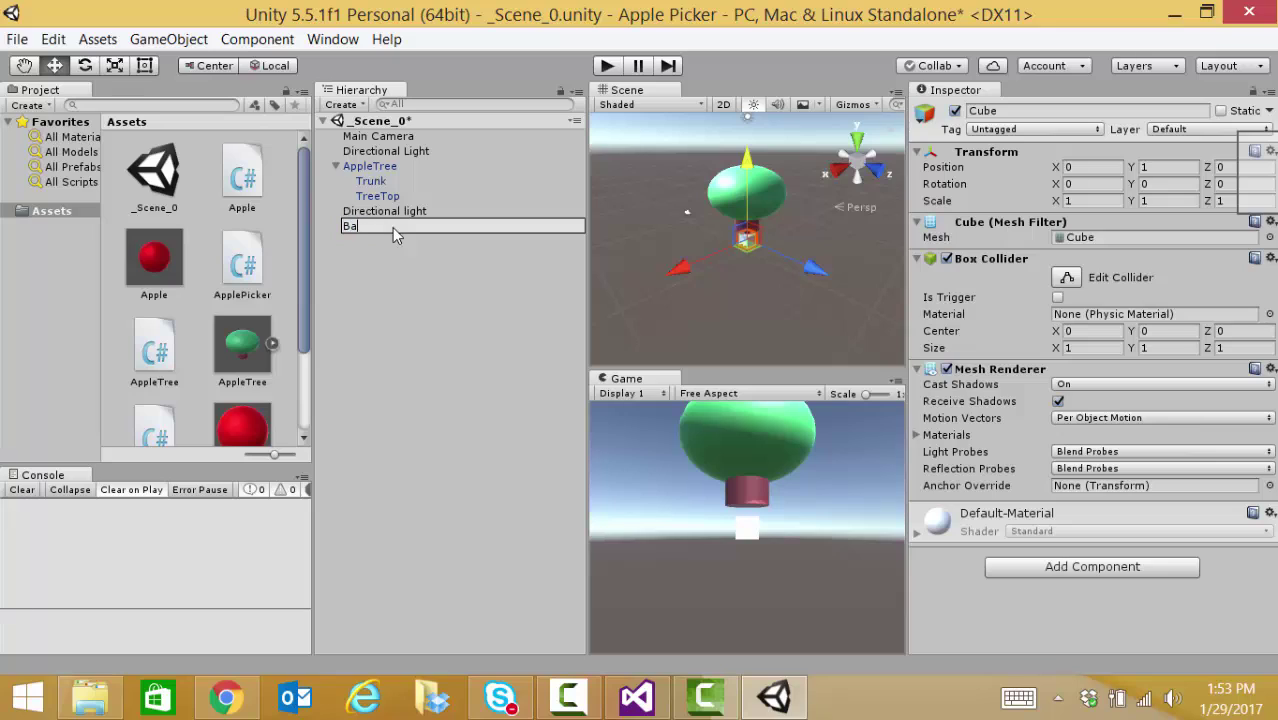
pyautogui.write('slett')
pyautogui.press('Return')
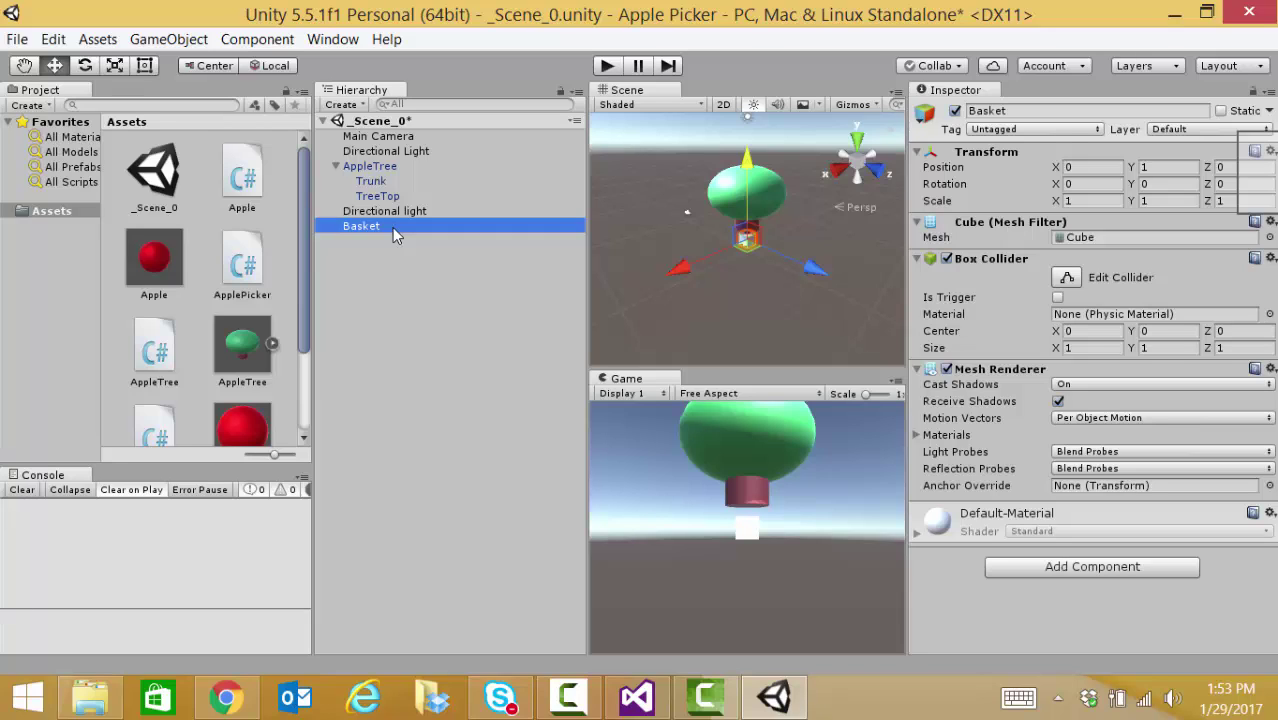
# Step: Set the Basket's Position Y to 0 and its Scale X and Z to 4
pyautogui.click(1155, 168)
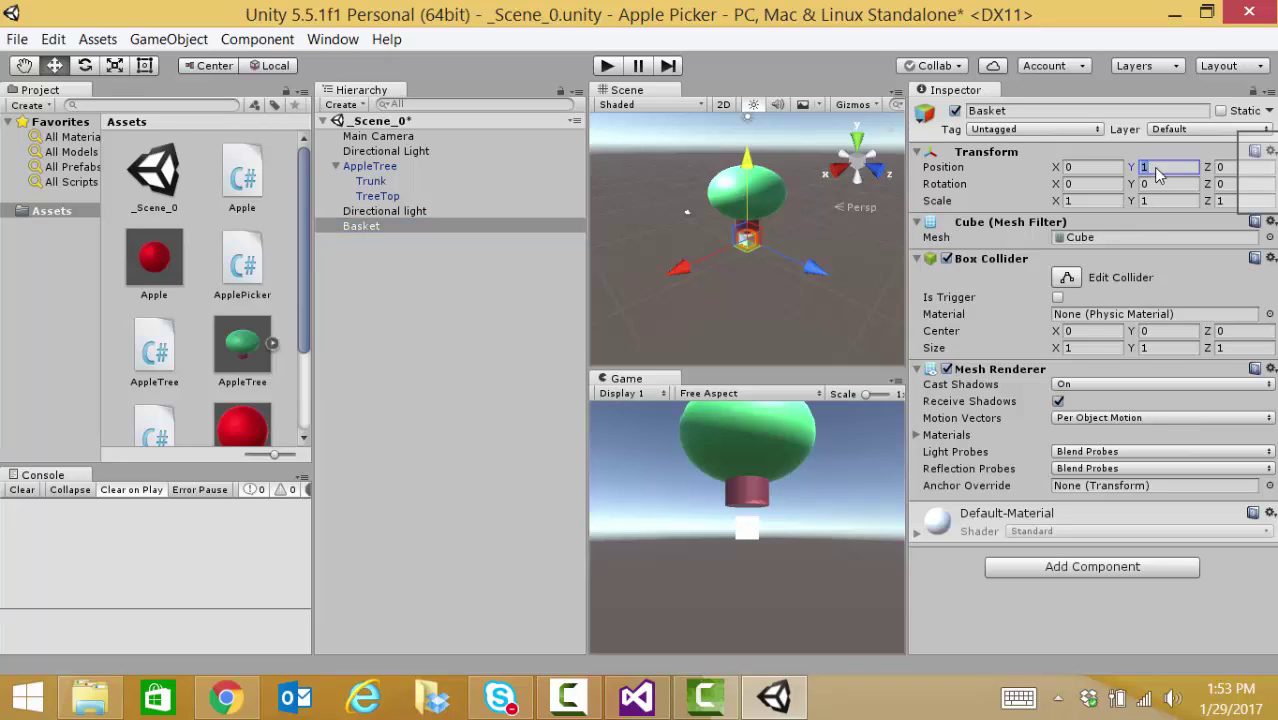
pyautogui.write('0')
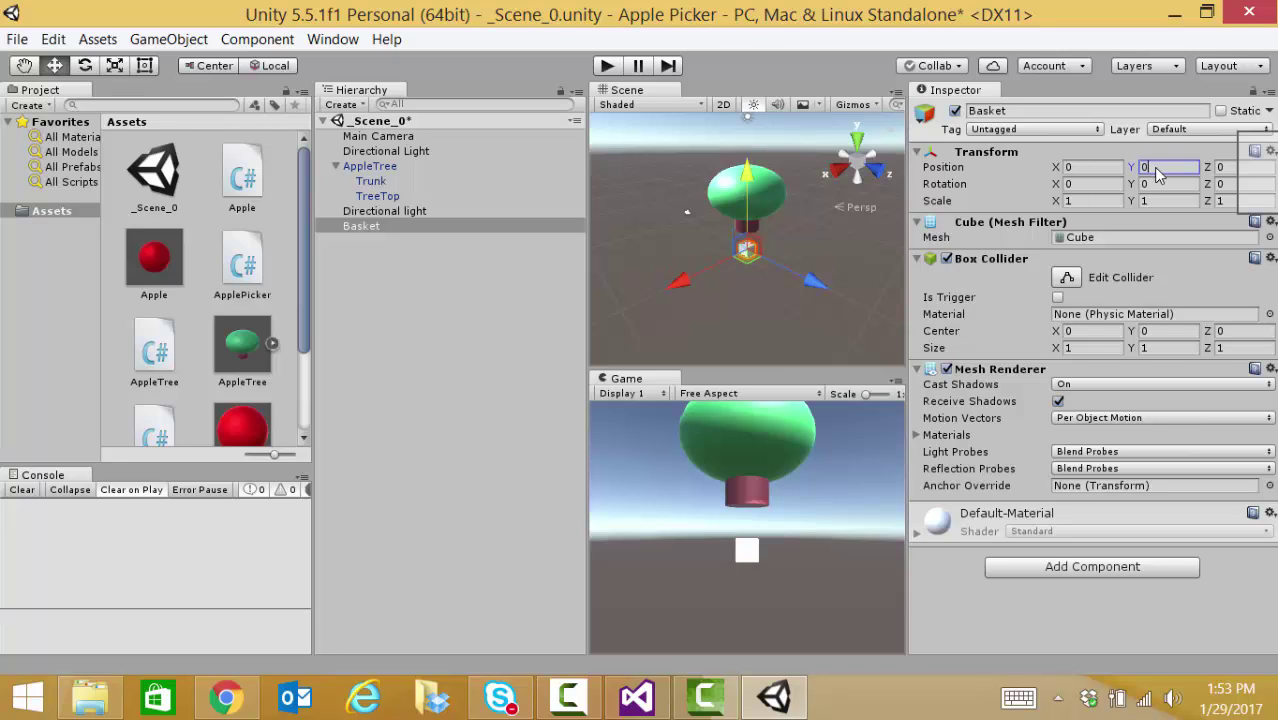
pyautogui.click(1103, 203)
pyautogui.write('4')
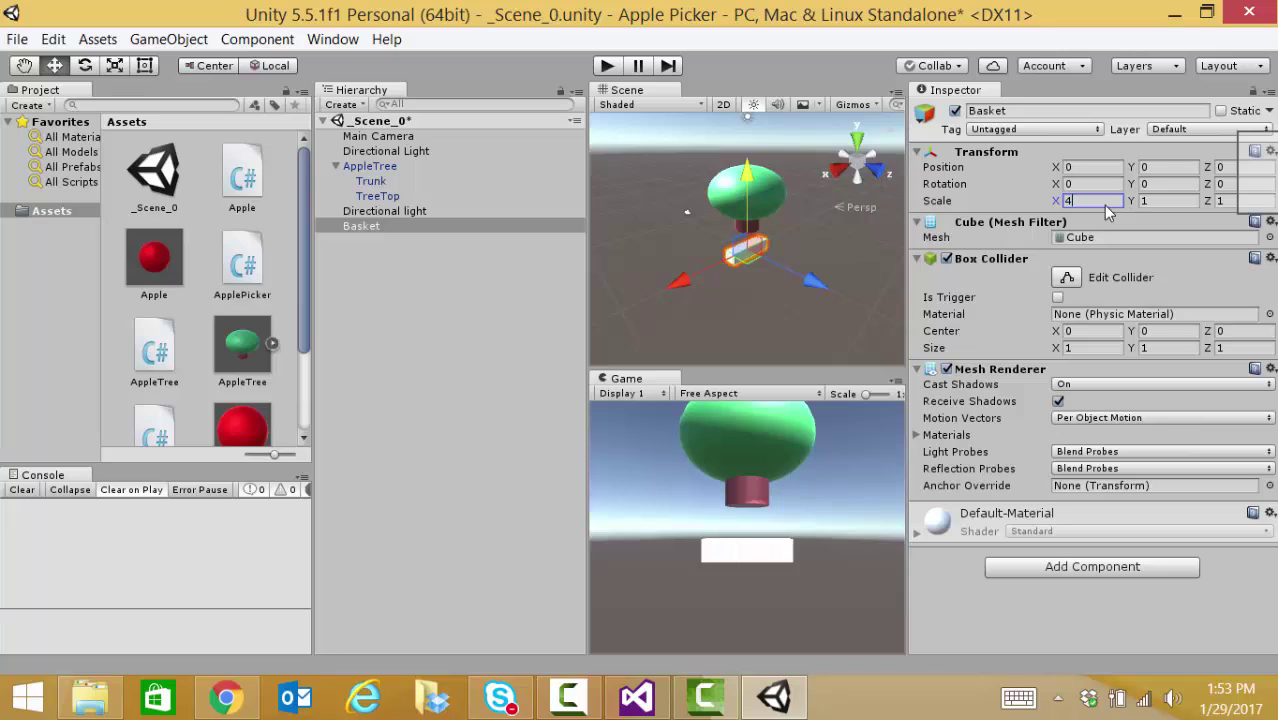
pyautogui.click(1224, 202)
pyautogui.write('4')
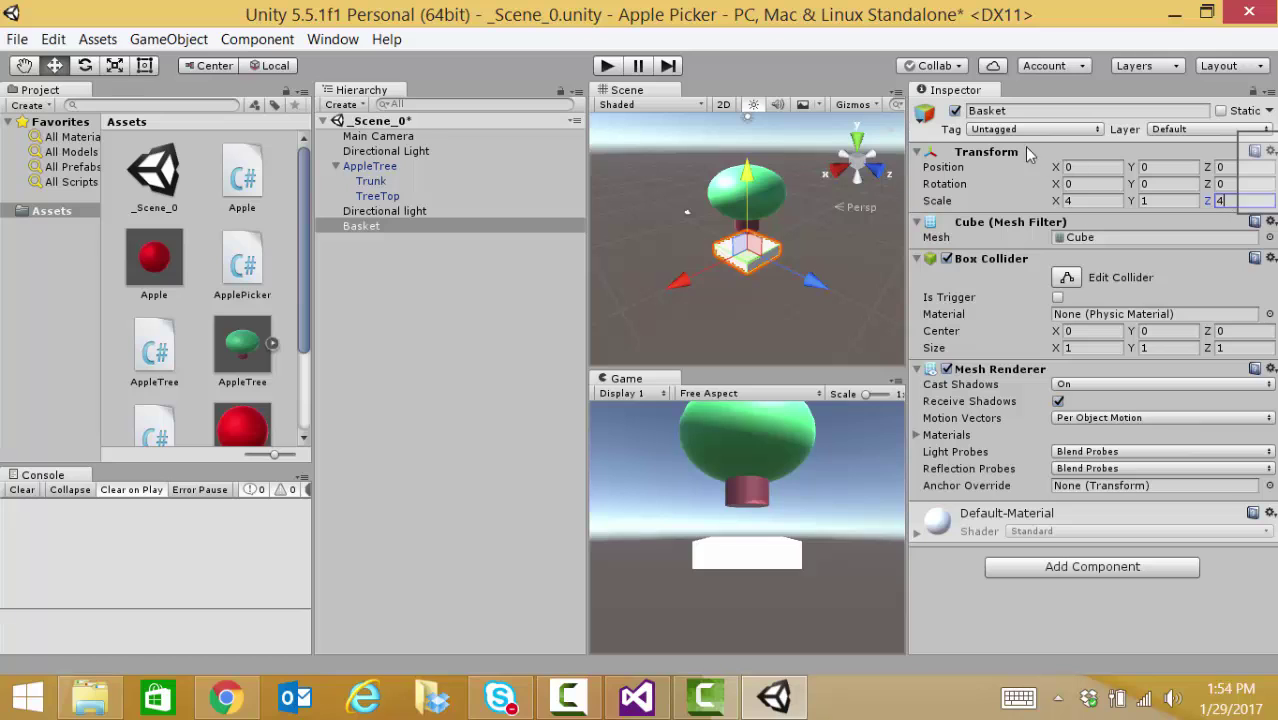
# Step: Create a new material asset named Mat_Basket
pyautogui.click(38, 105)
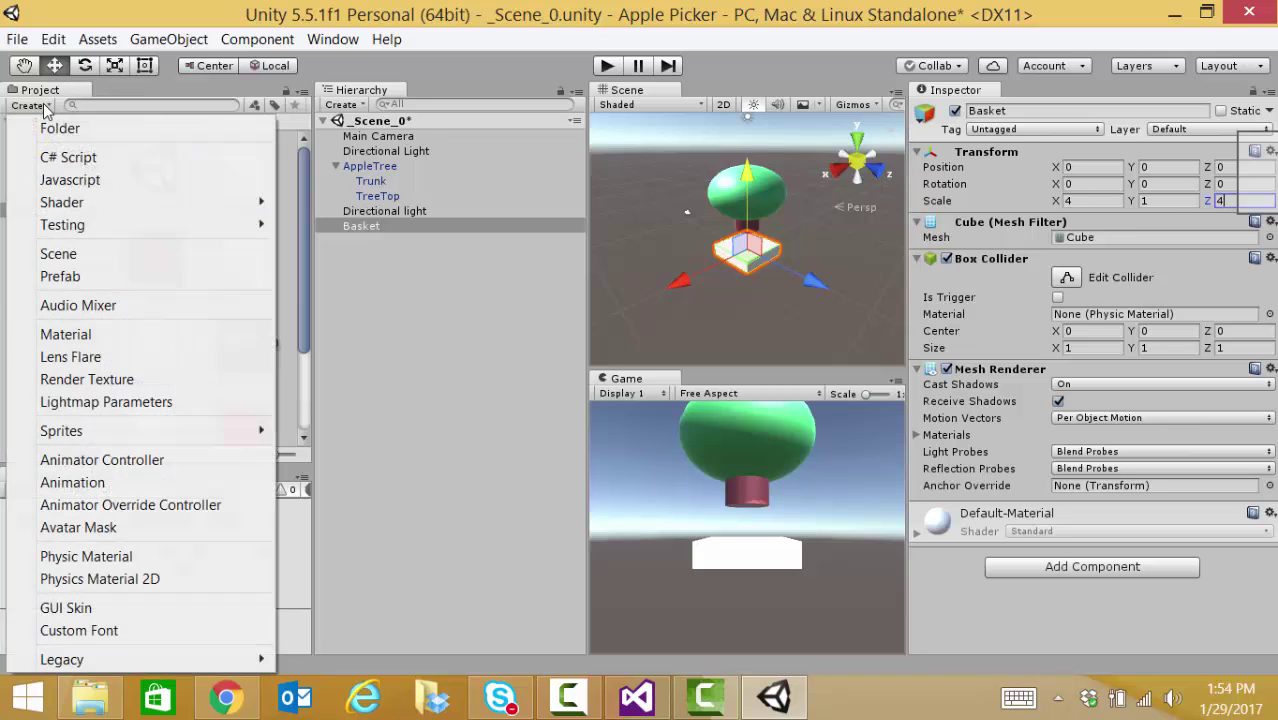
pyautogui.click(75, 333)
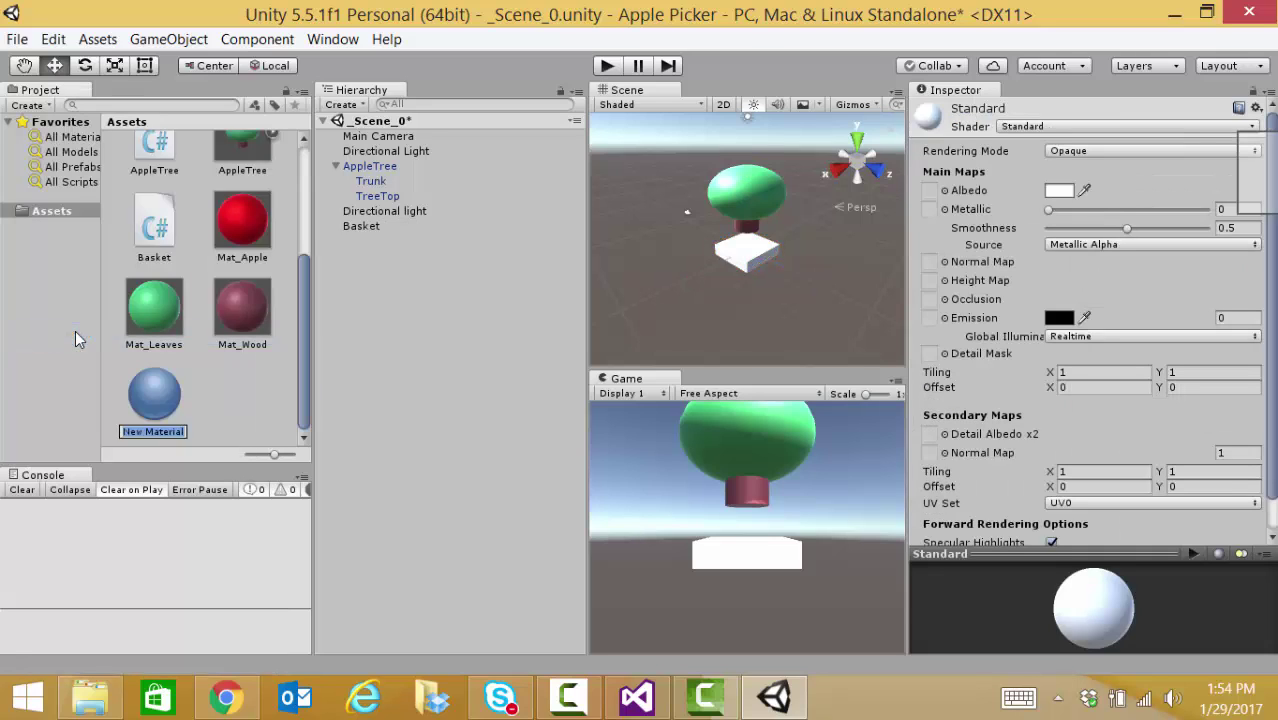
pyautogui.write('Mat_Basket')
pyautogui.press('Return')
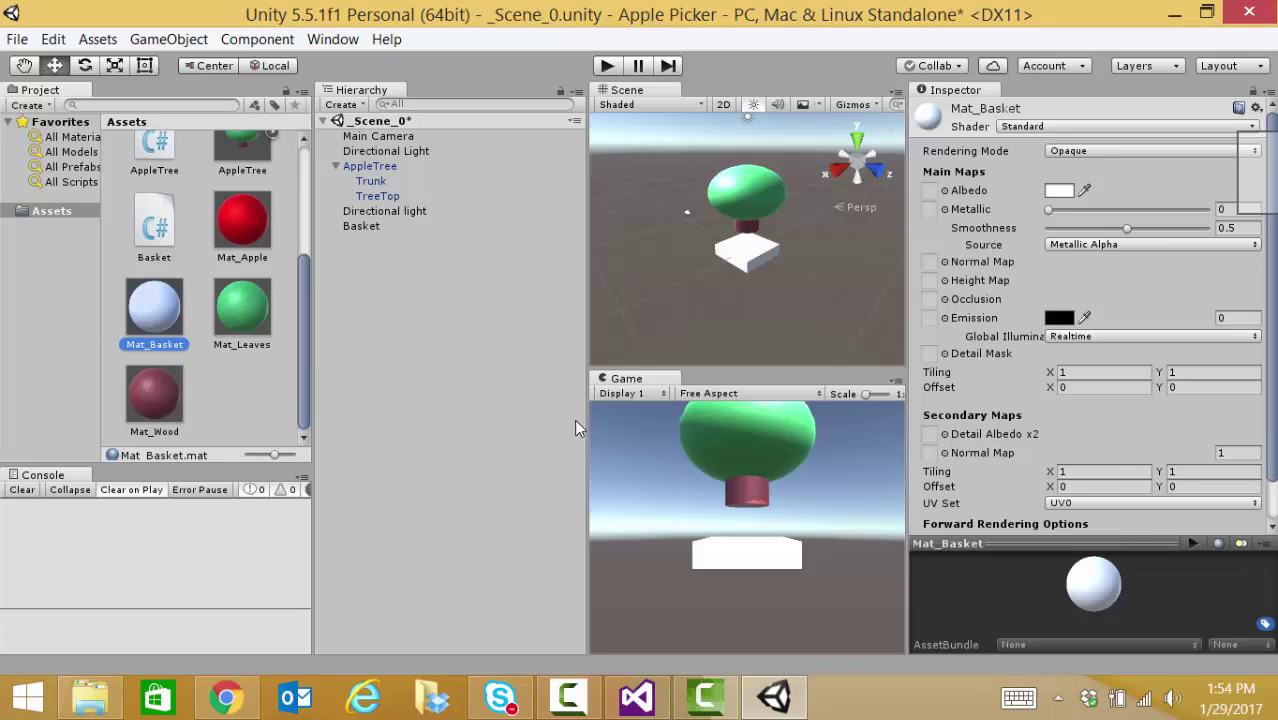
# Step: Set the Mat_Basket albedo to a light orange (RGB 255/147/71)
pyautogui.click(1064, 191)
pyautogui.click(1064, 192)
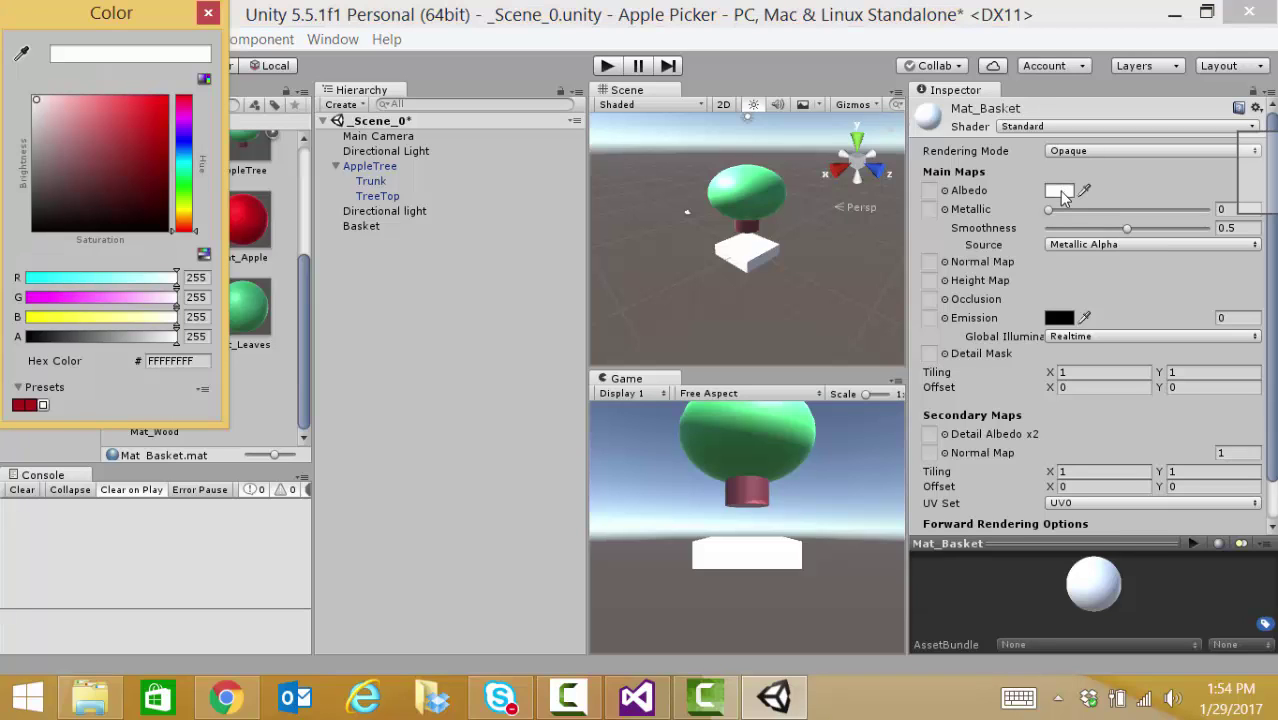
pyautogui.click(54, 318)
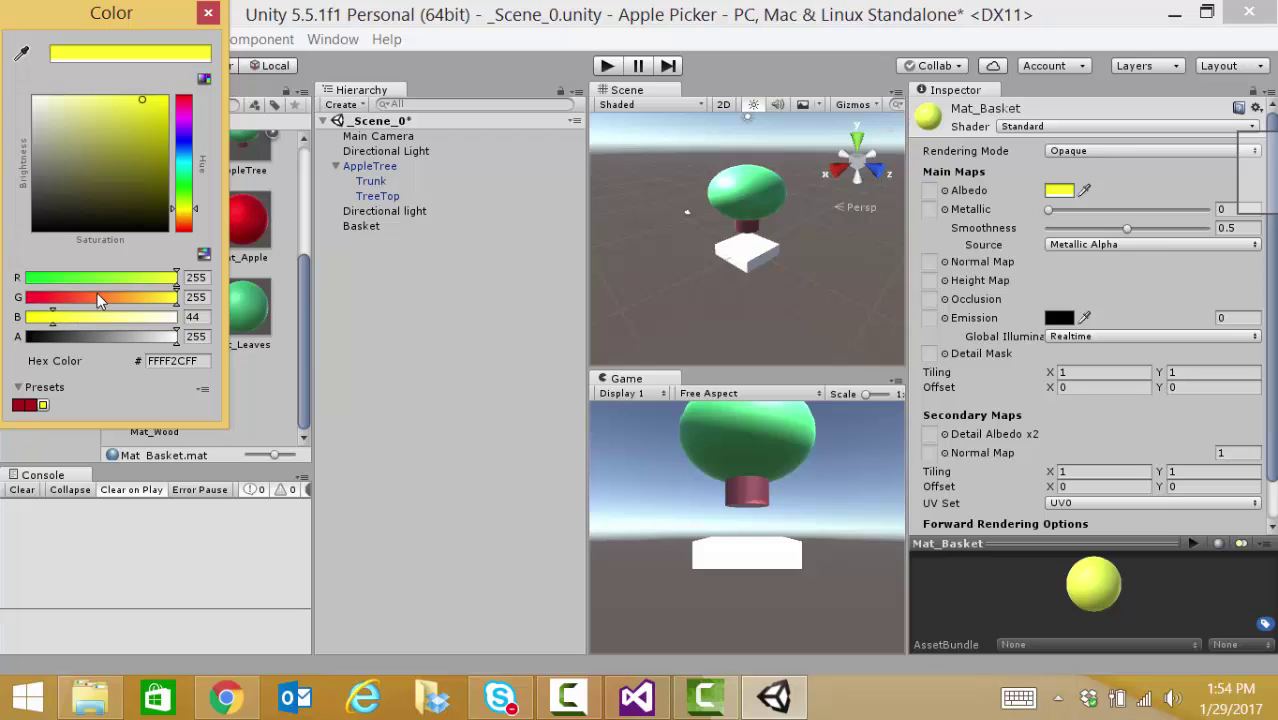
pyautogui.click(96, 297)
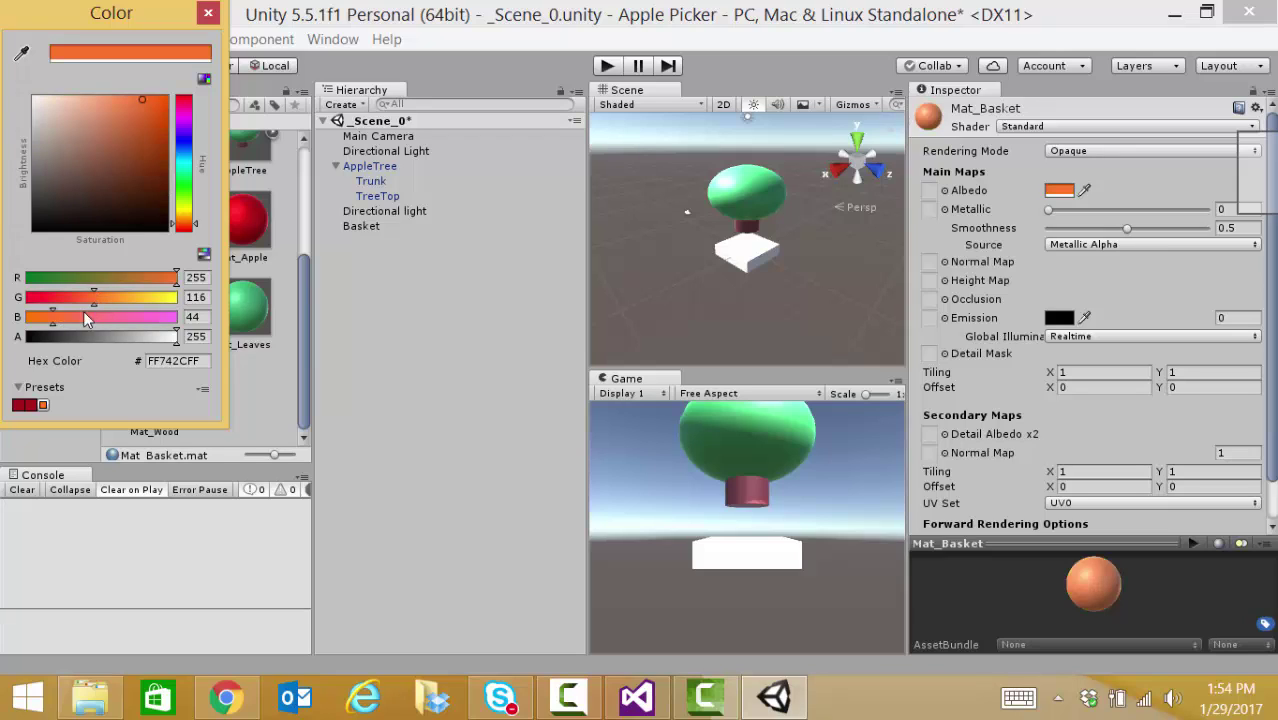
pyautogui.click(70, 317)
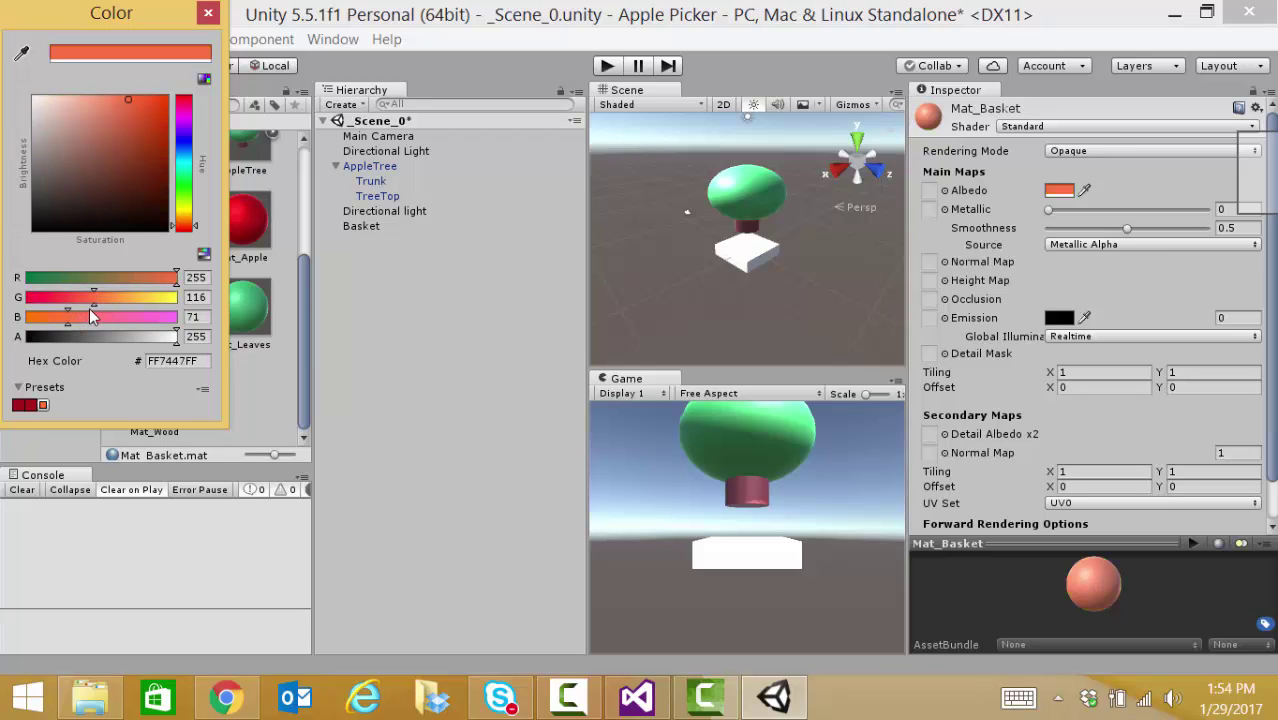
pyautogui.click(115, 297)
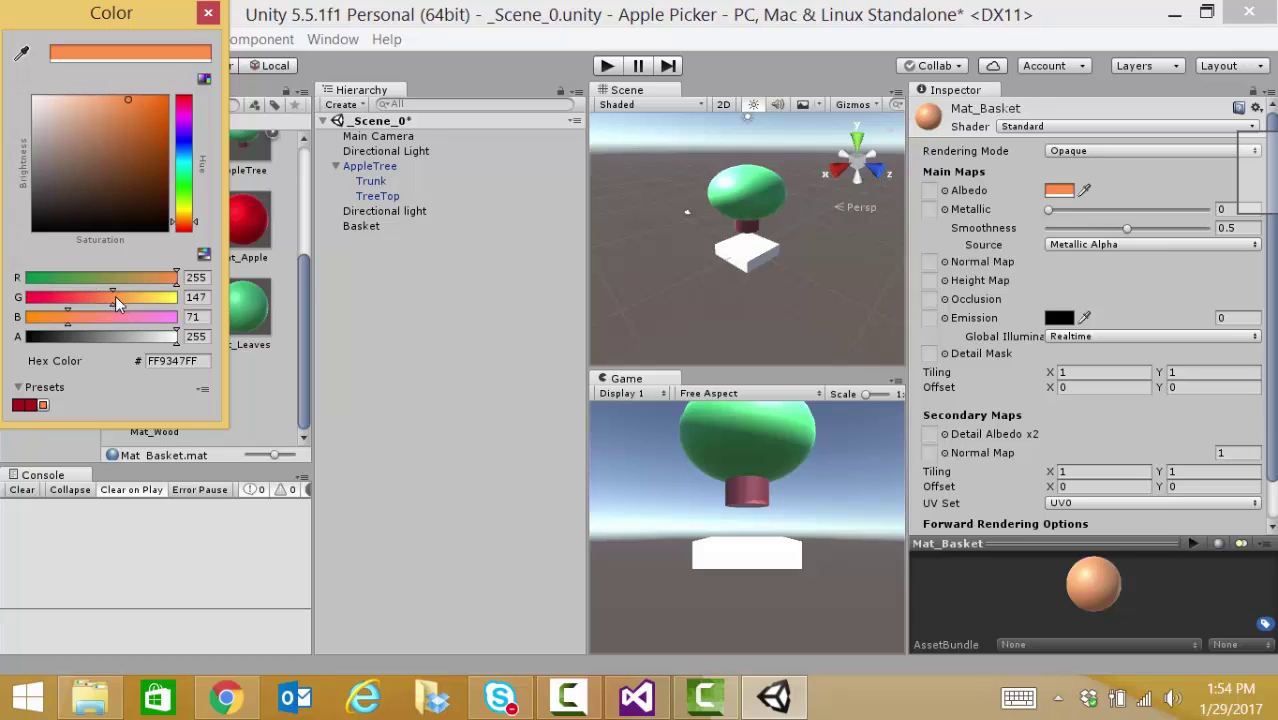
pyautogui.click(207, 12)
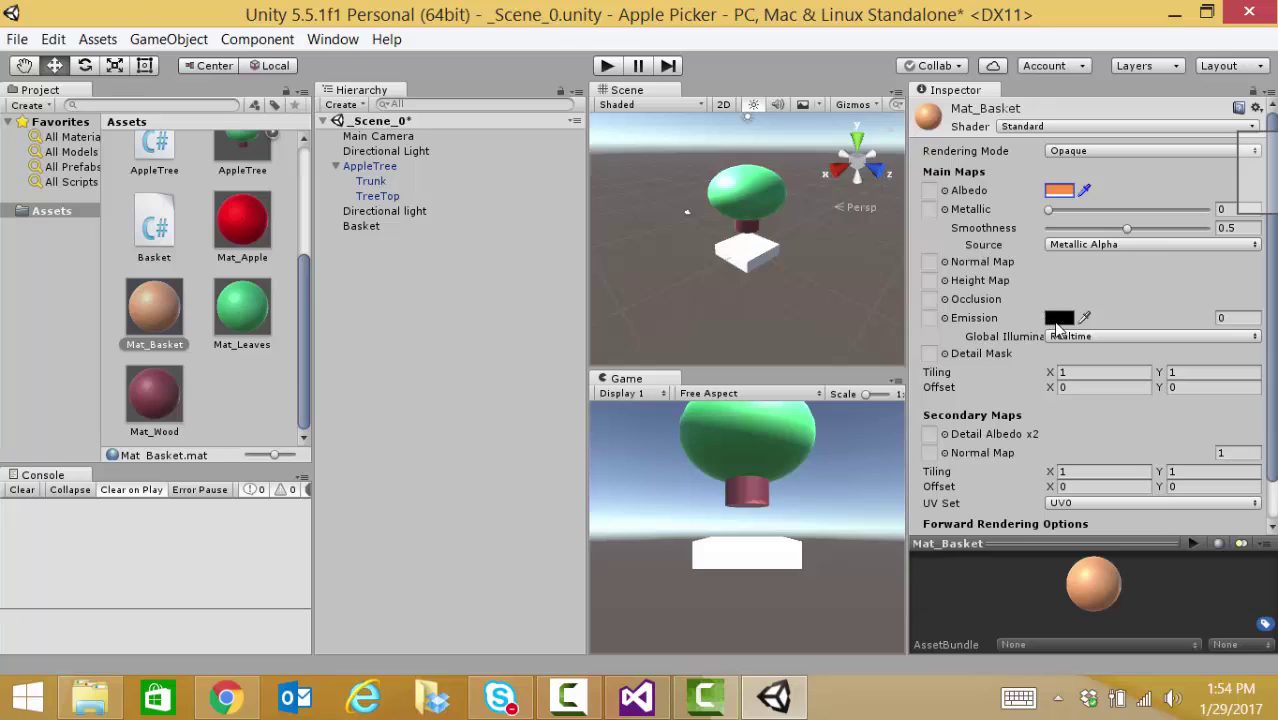
# Step: Give the Mat_Basket emission a warm brown colour, 945B2D
pyautogui.click(1058, 318)
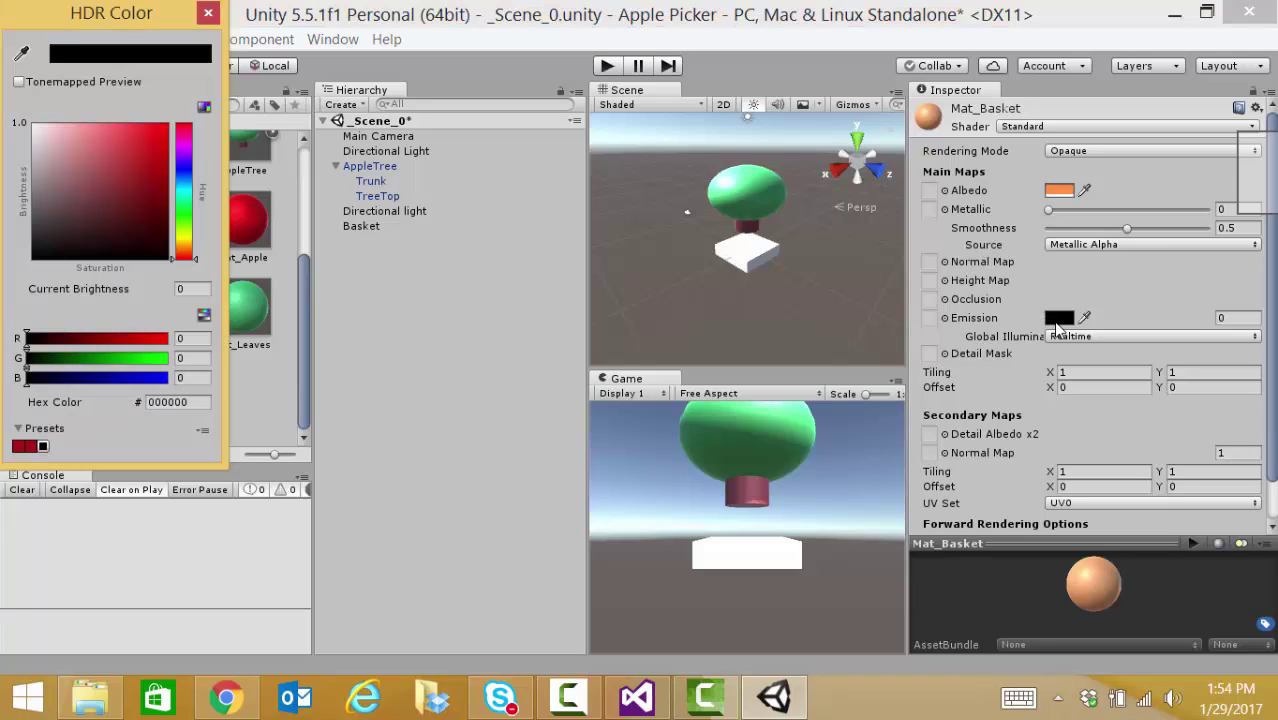
pyautogui.click(130, 339)
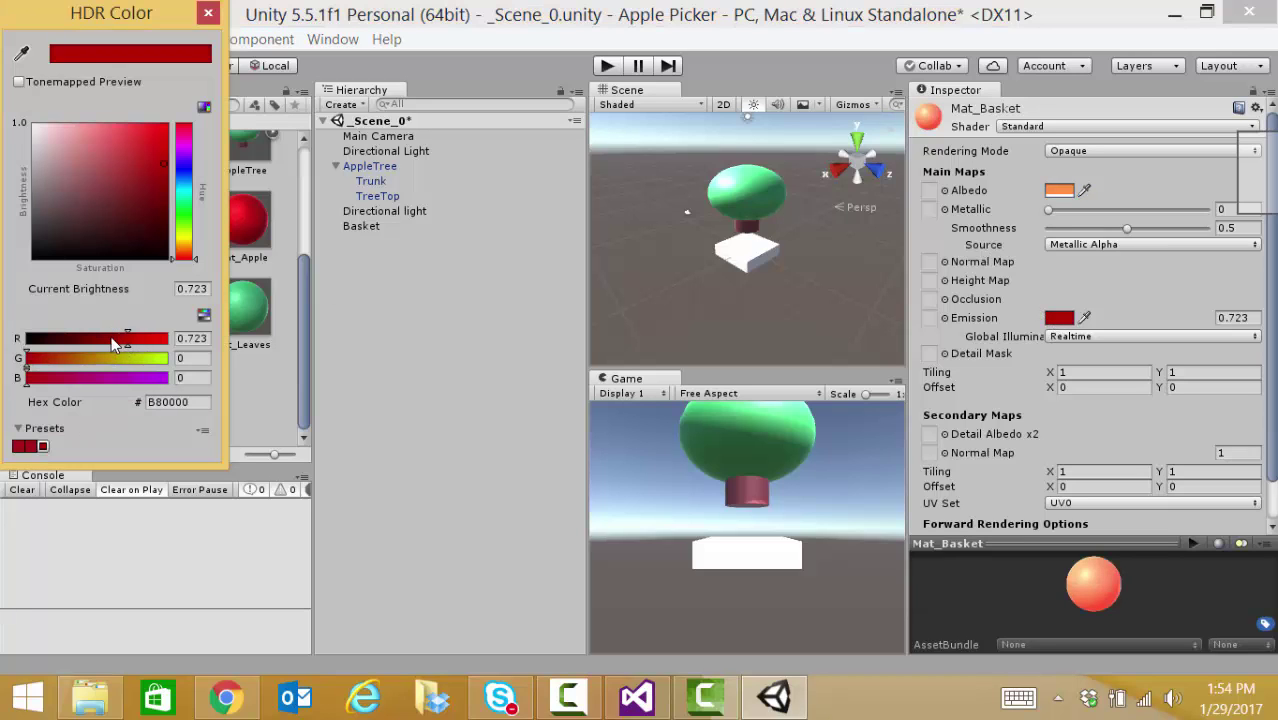
pyautogui.click(74, 362)
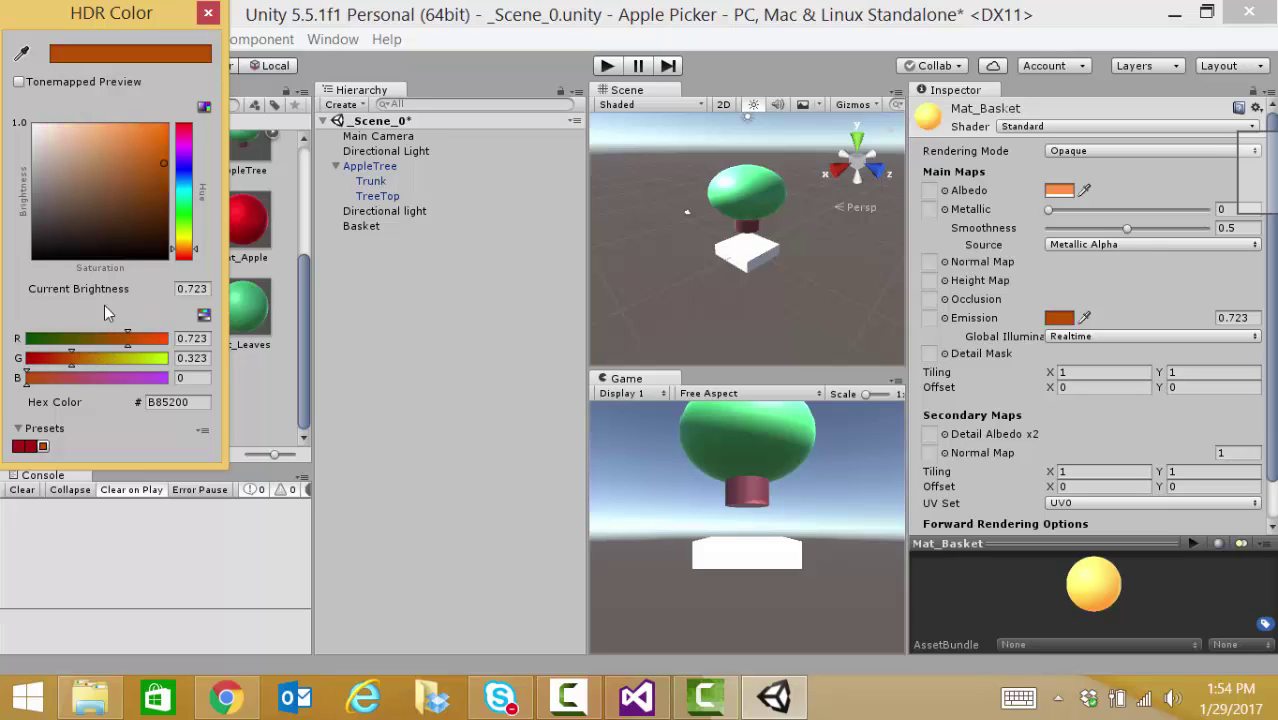
pyautogui.click(163, 196)
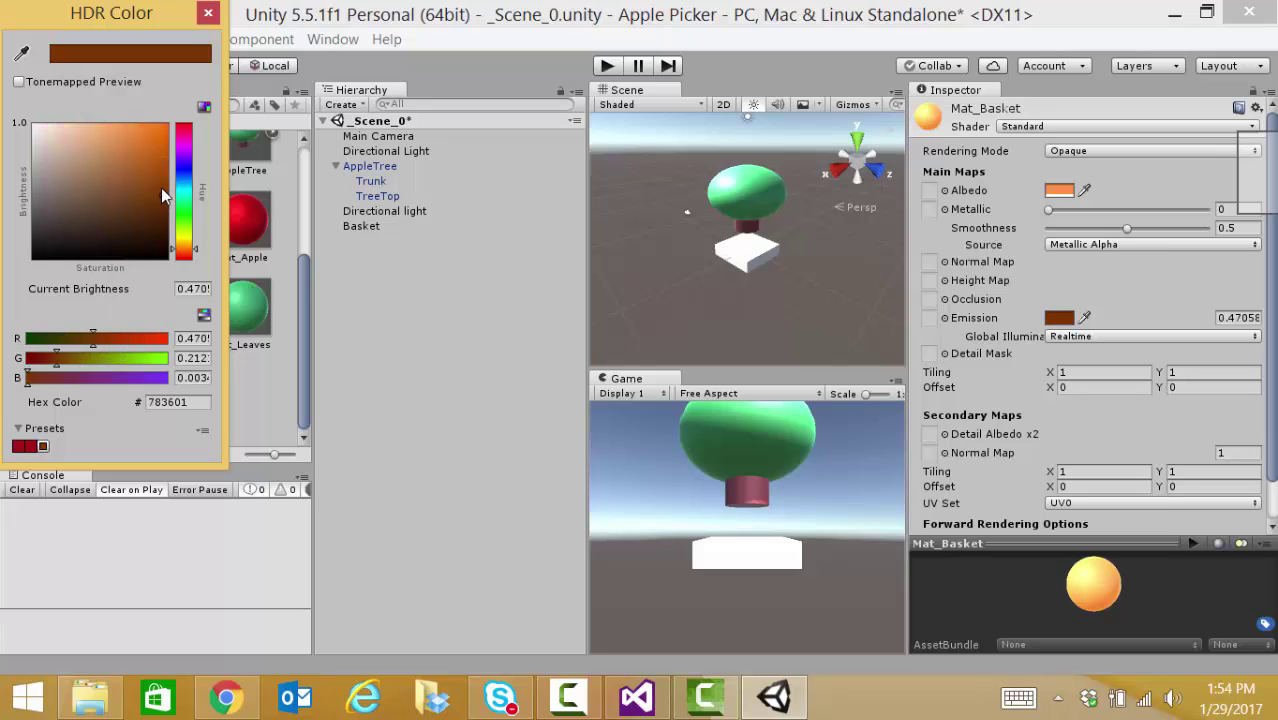
pyautogui.moveTo(161, 187); pyautogui.dragTo(164, 165)
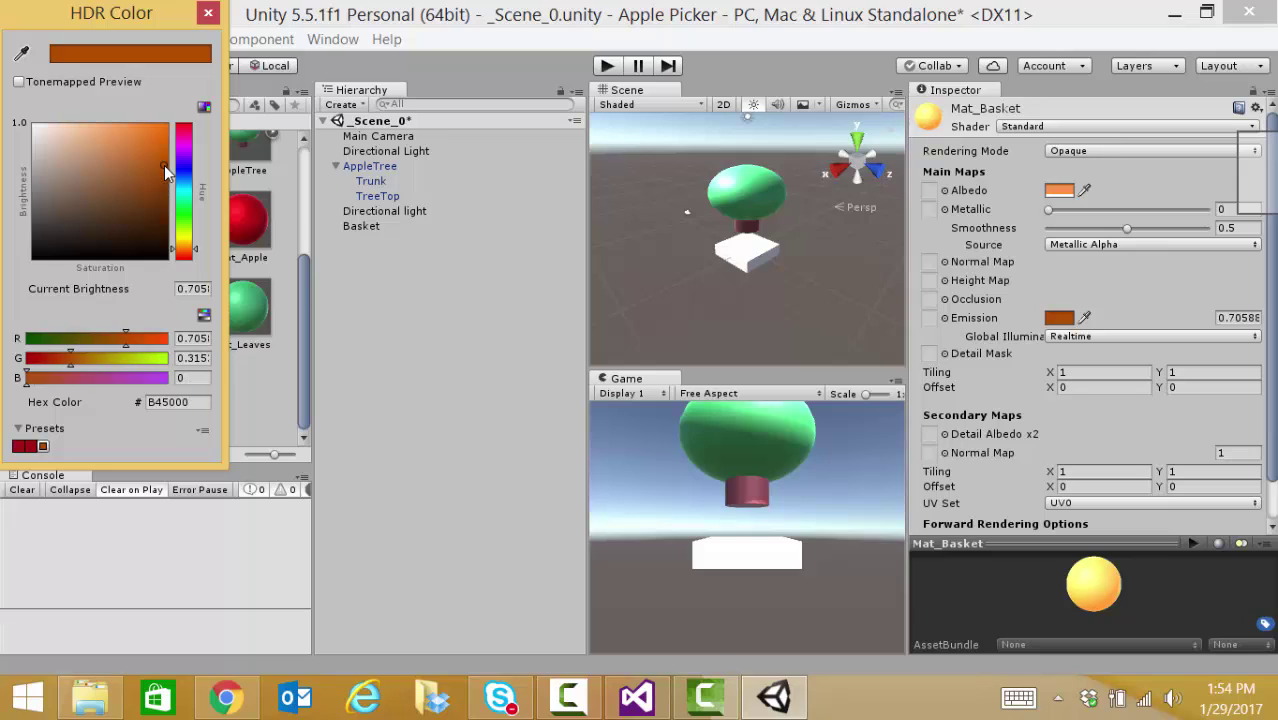
pyautogui.click(149, 197)
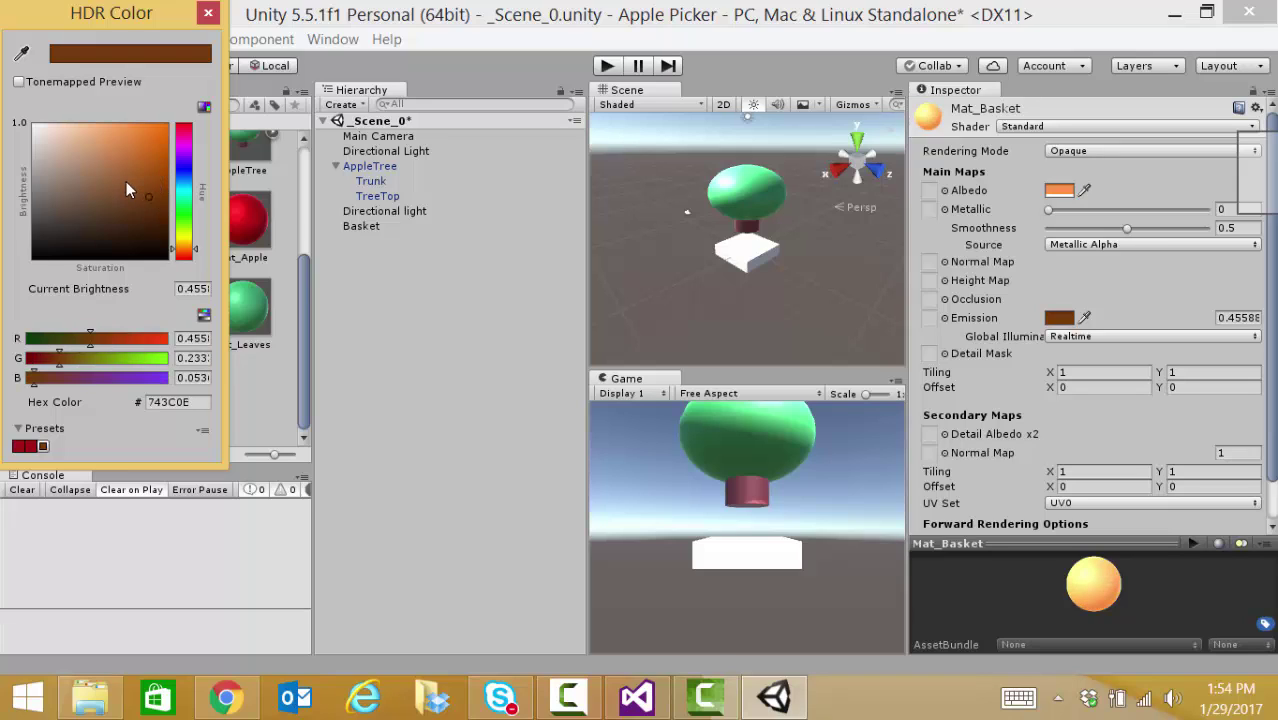
pyautogui.click(125, 181)
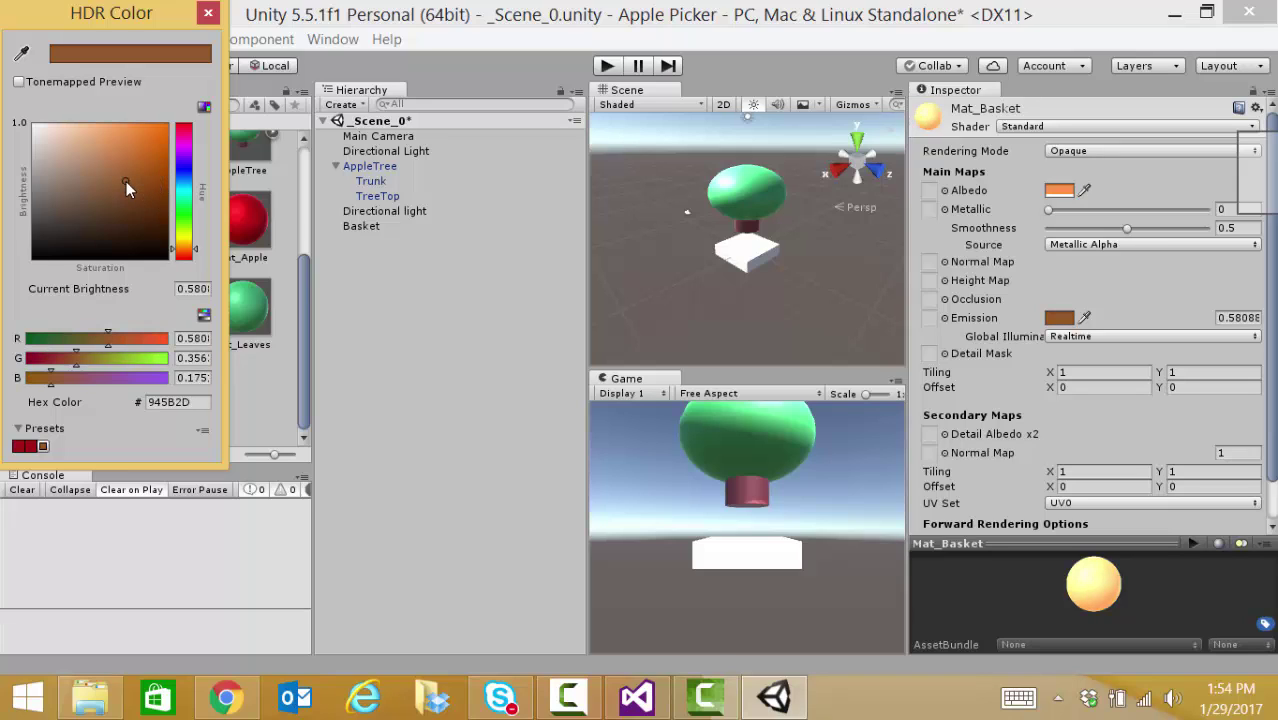
pyautogui.click(208, 12)
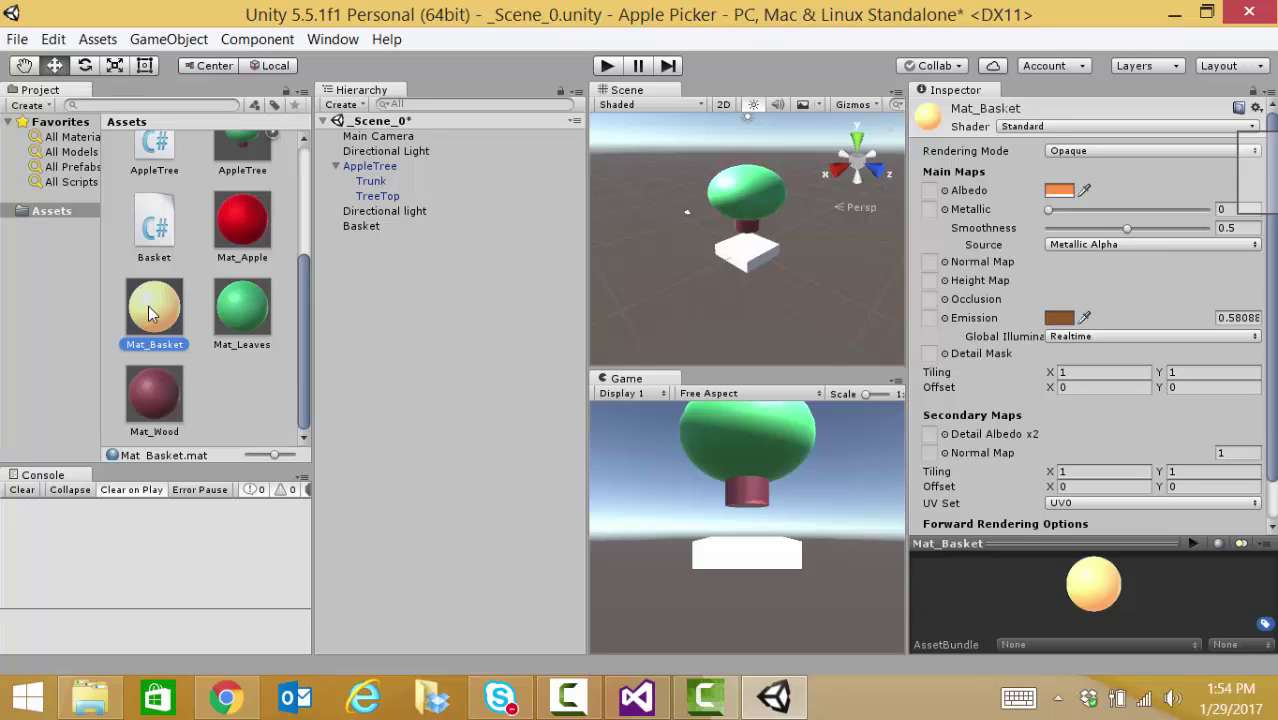
# Step: Apply Mat_Basket to the Basket slab, then select Main Camera in the Hierarchy
pyautogui.moveTo(155, 315); pyautogui.dragTo(372, 233)
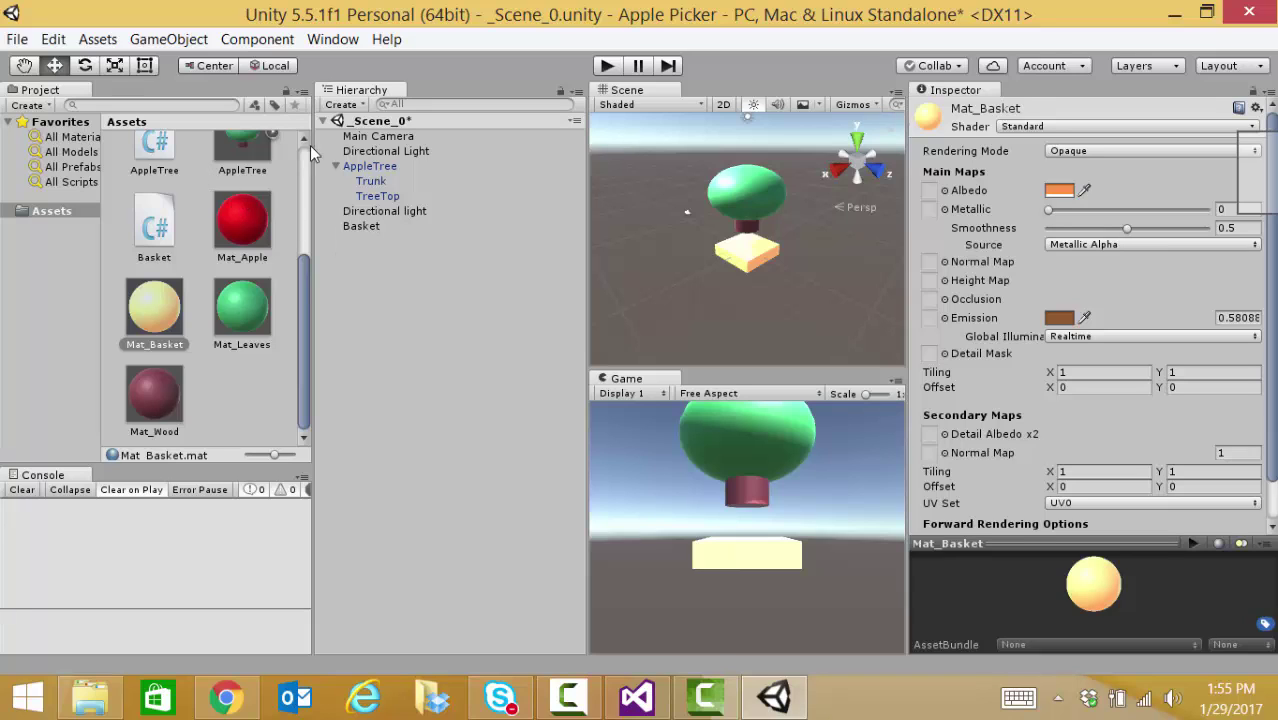
pyautogui.click(407, 136)
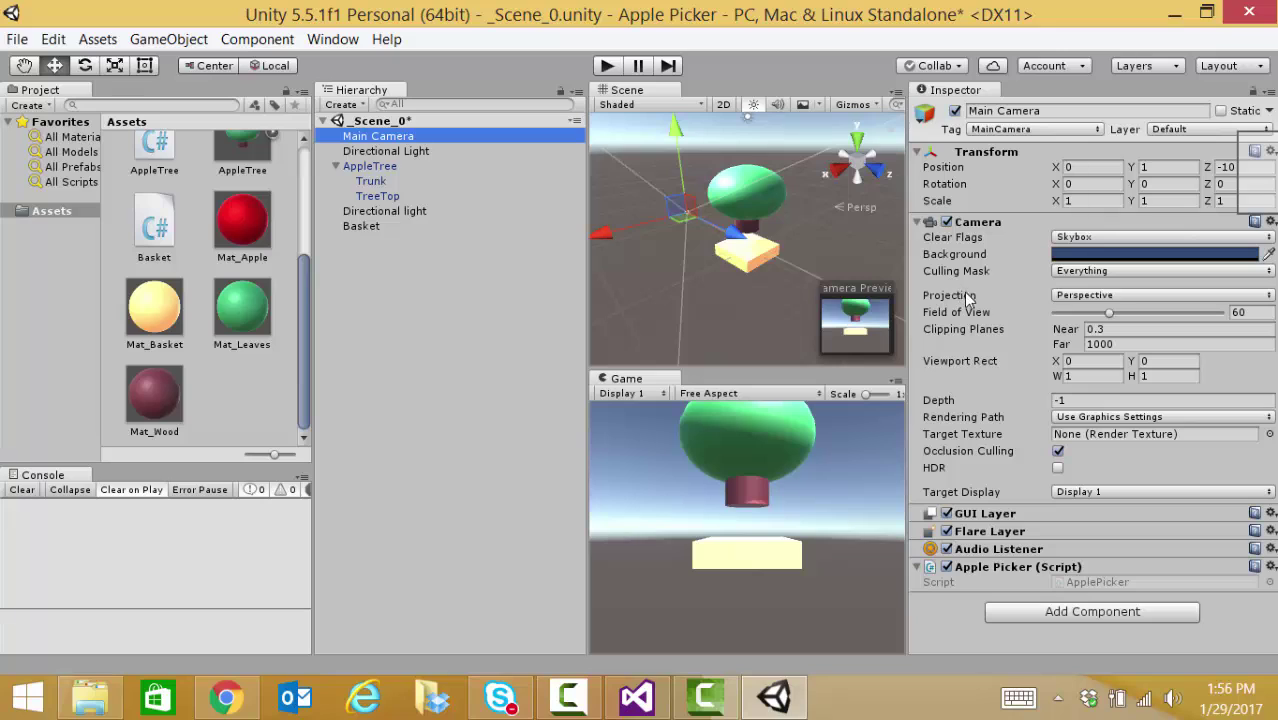
# Step: Switch the Main Camera to Orthographic projection and enter 10 as its Size
pyautogui.click(1268, 298)
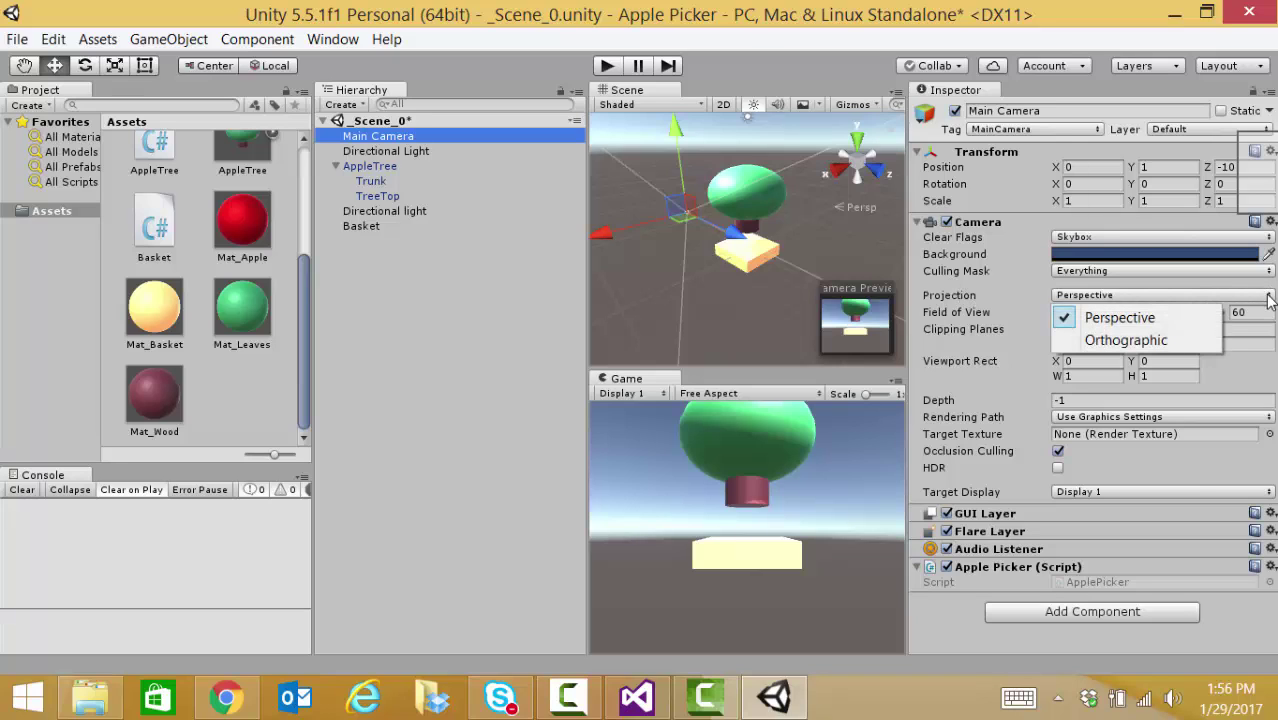
pyautogui.click(1166, 344)
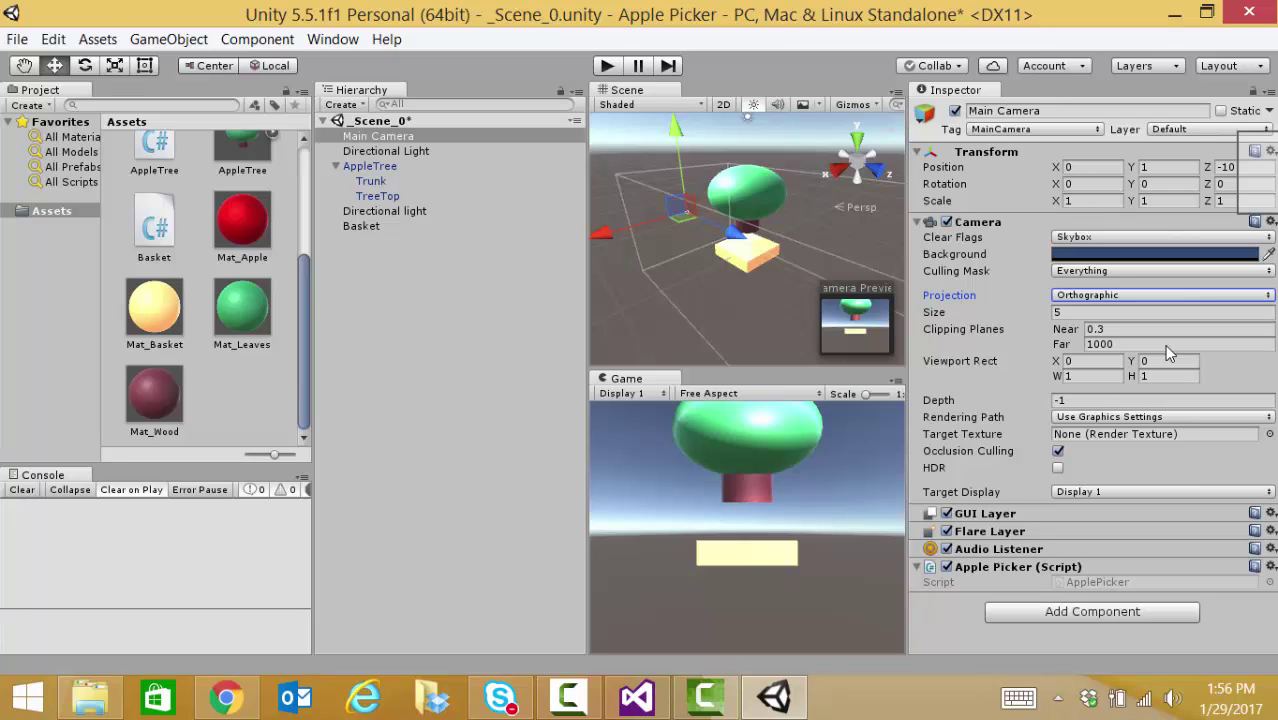
pyautogui.click(1066, 313)
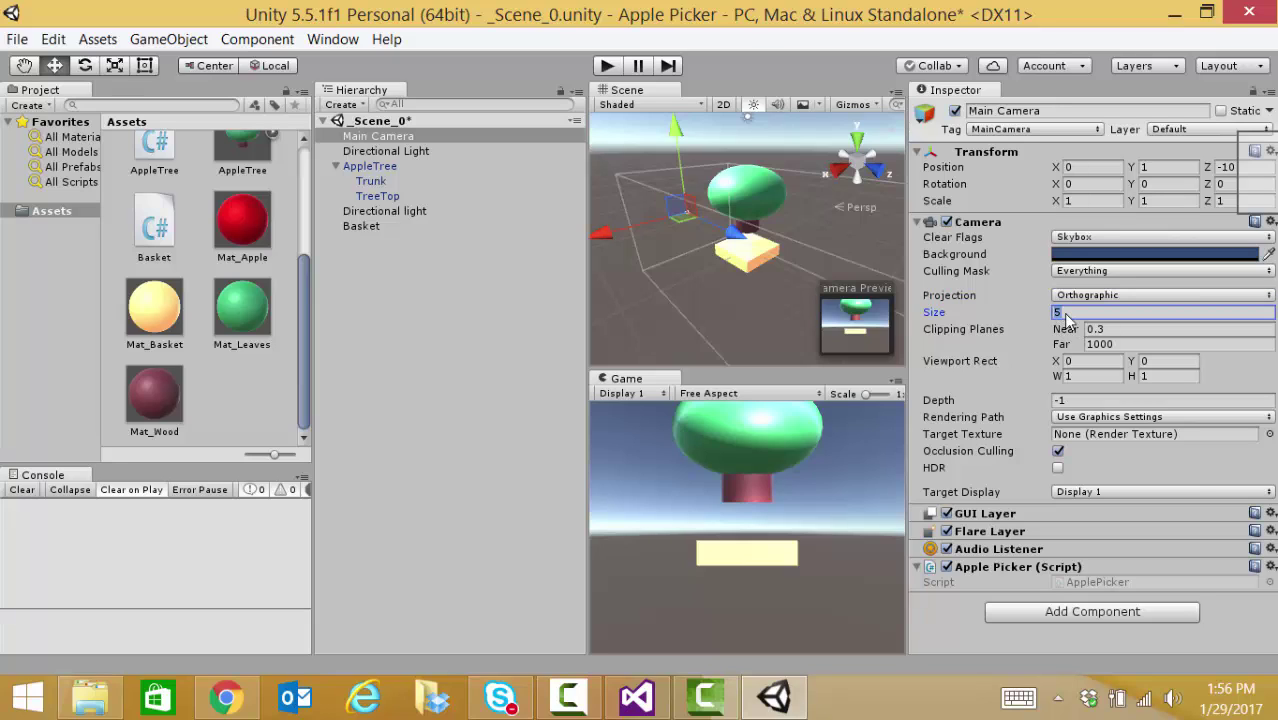
pyautogui.write('10')
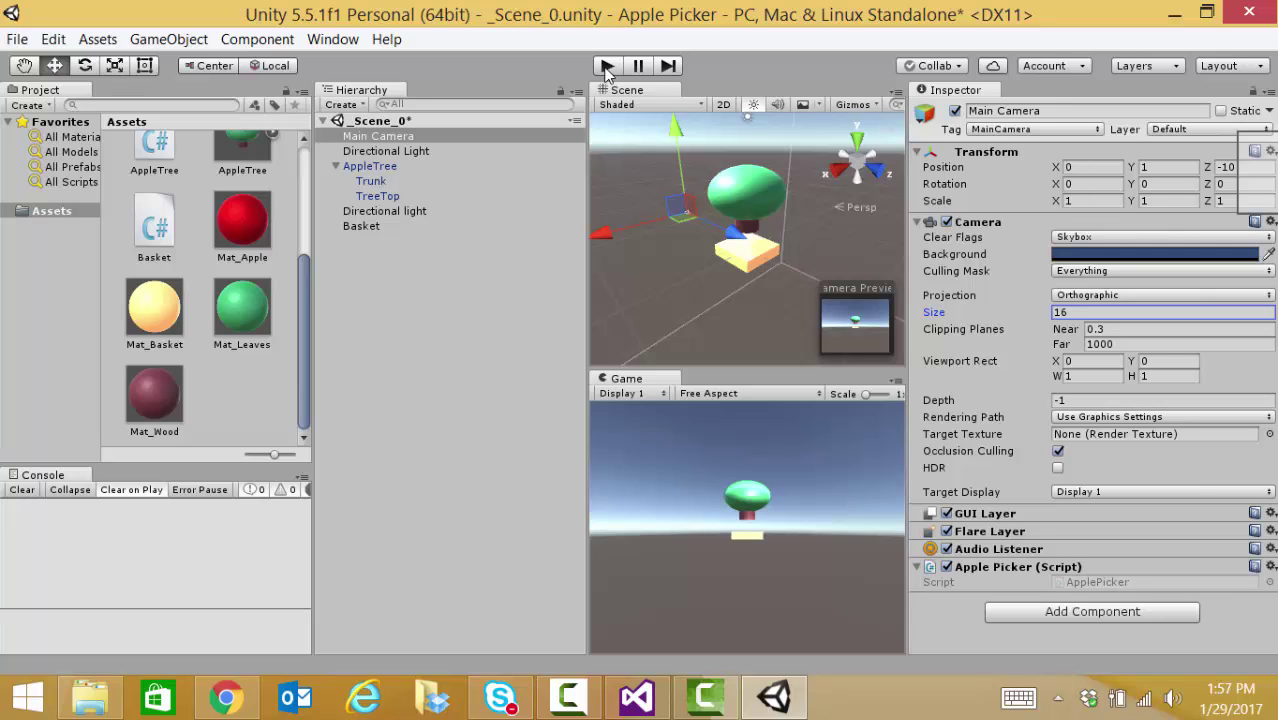
pyautogui.click(607, 66)
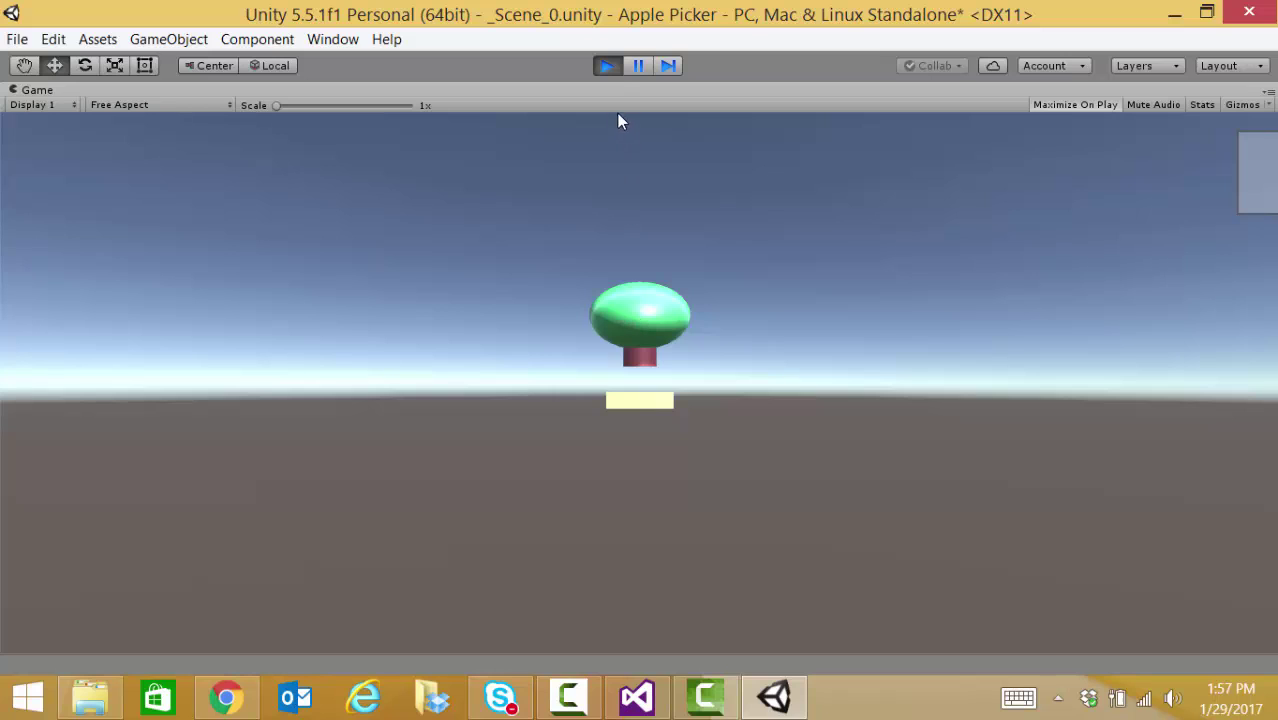
pyautogui.click(608, 67)
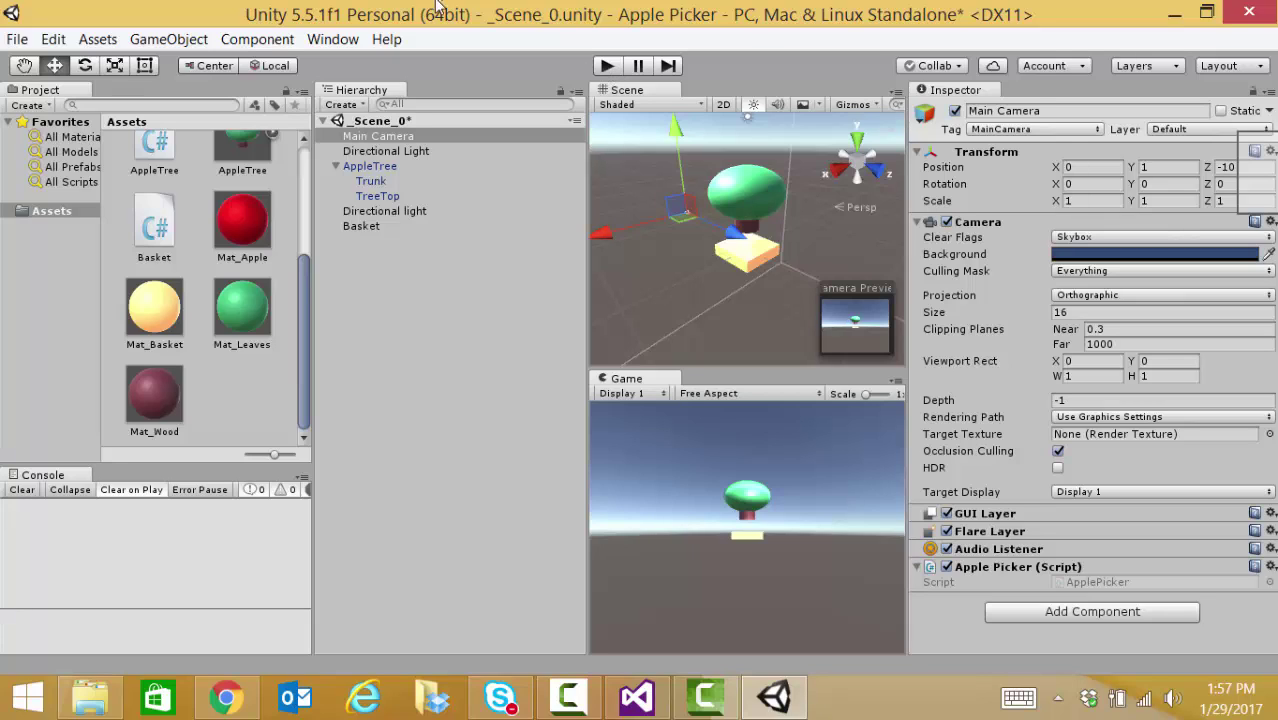
# Step: Save the _Scene_0 scene with File > Save Scenes, then File > Save Project
pyautogui.click(19, 39)
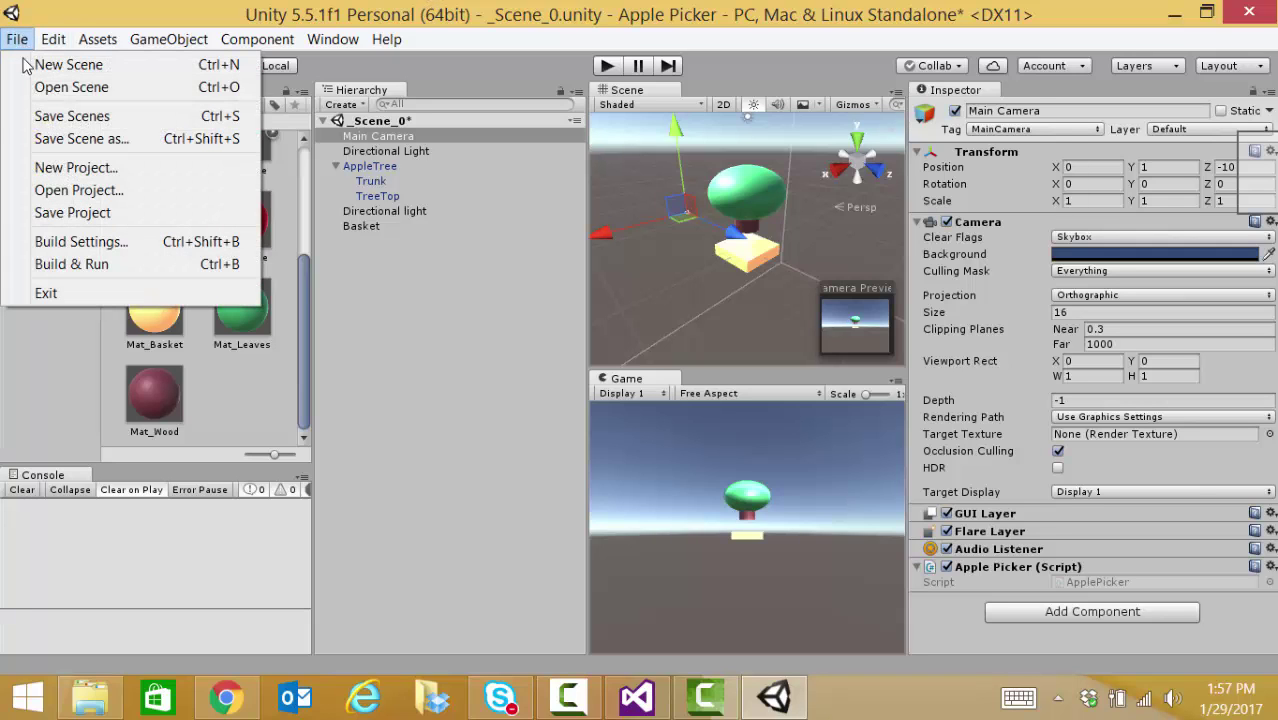
pyautogui.click(50, 116)
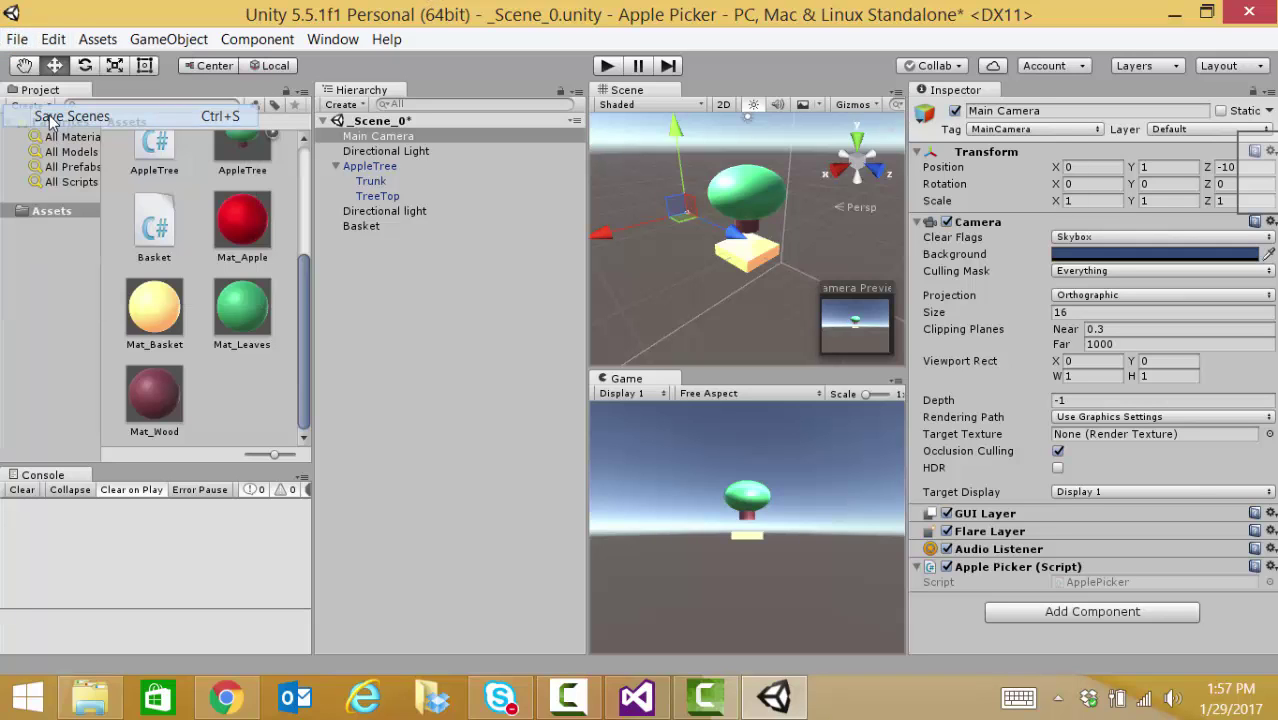
pyautogui.click(18, 39)
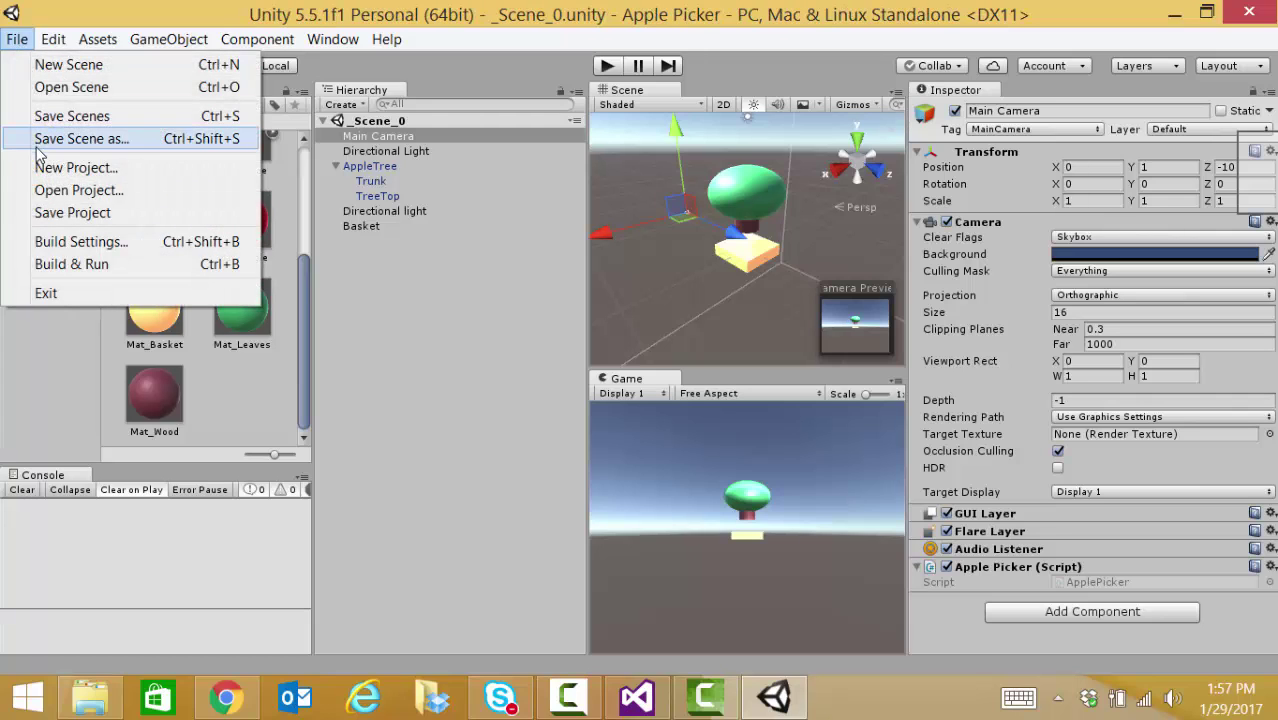
pyautogui.click(38, 215)
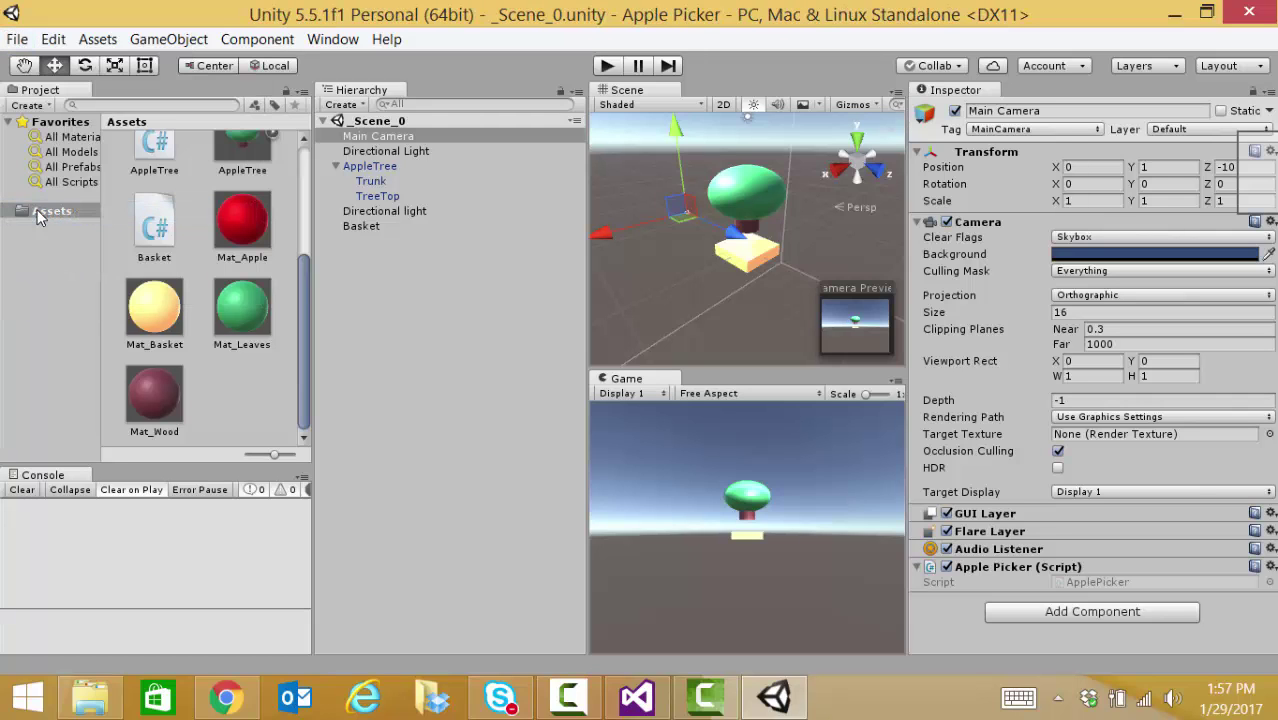